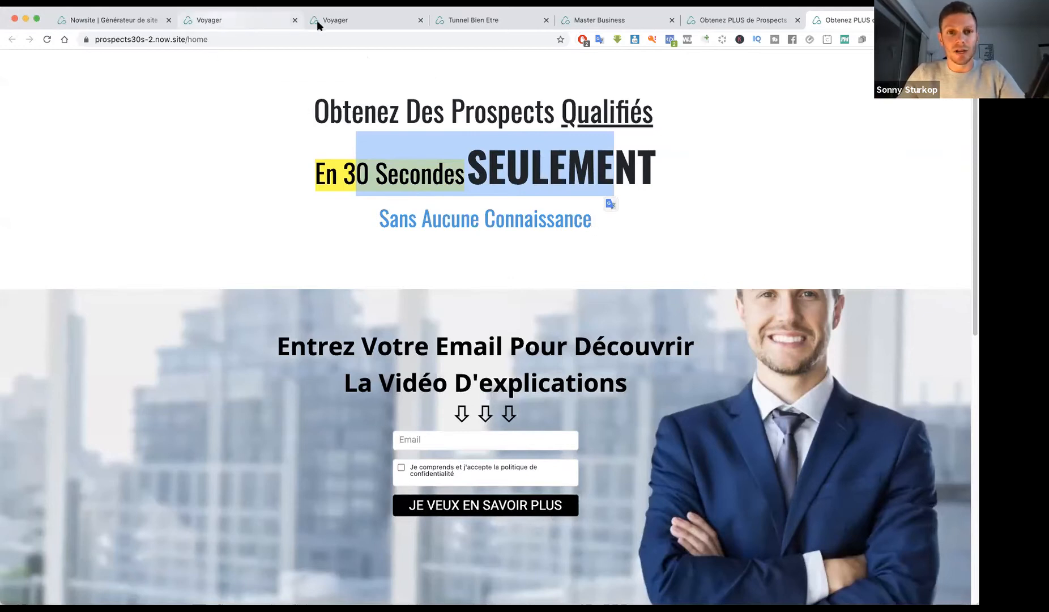
Review the travel, wellness, Master Business and prospect funnel example pages, closing the duplicate Voyager page
{"action": "left_click", "coordinate": [272, 23]}
{"action": "left_click", "coordinate": [420, 20]}
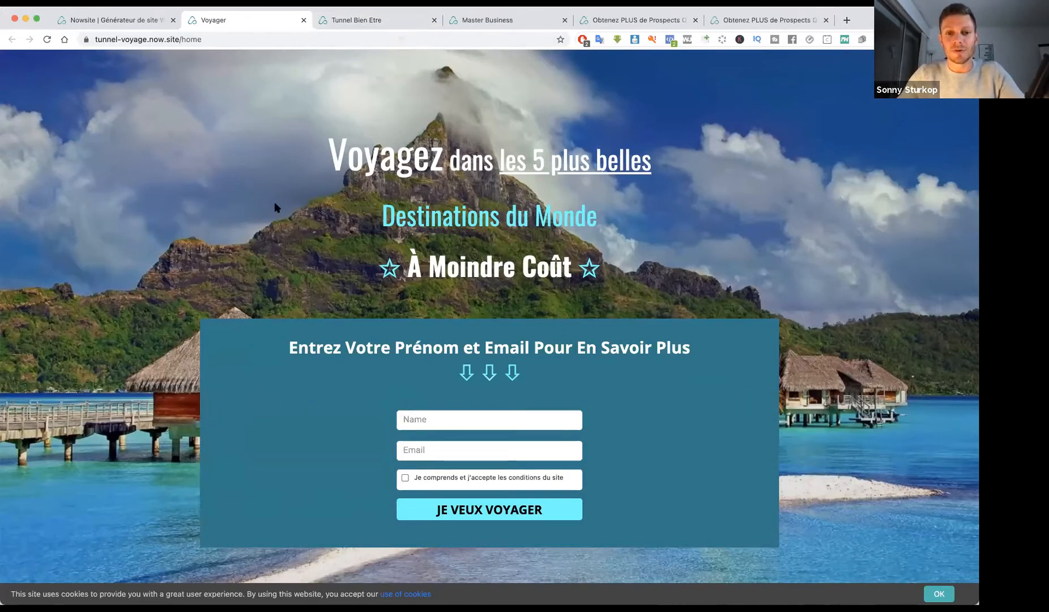
{"action": "left_click", "coordinate": [365, 21]}
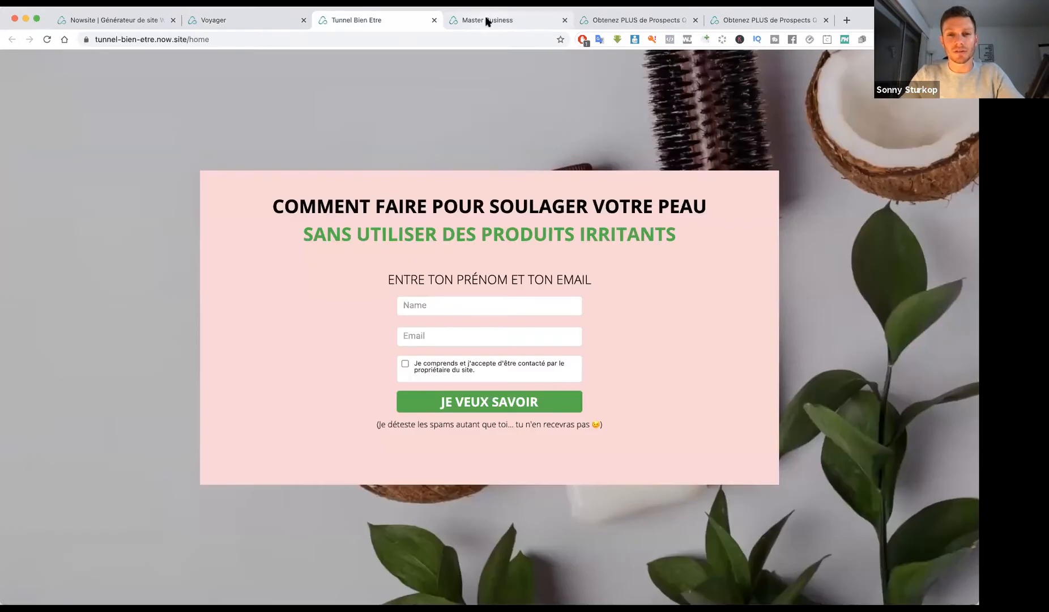
{"action": "left_click", "coordinate": [487, 22]}
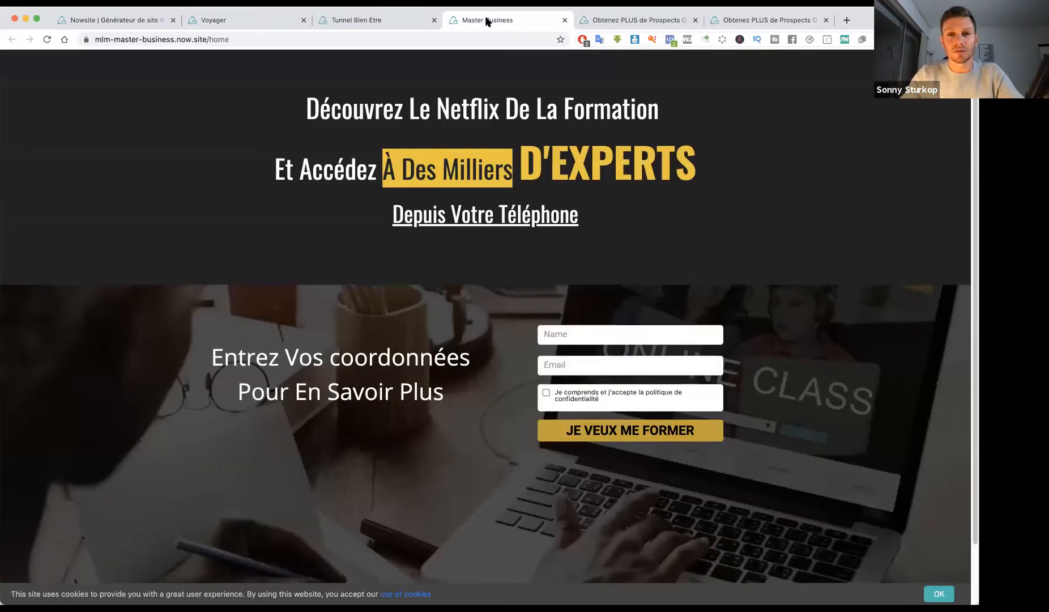
{"action": "left_click", "coordinate": [611, 22]}
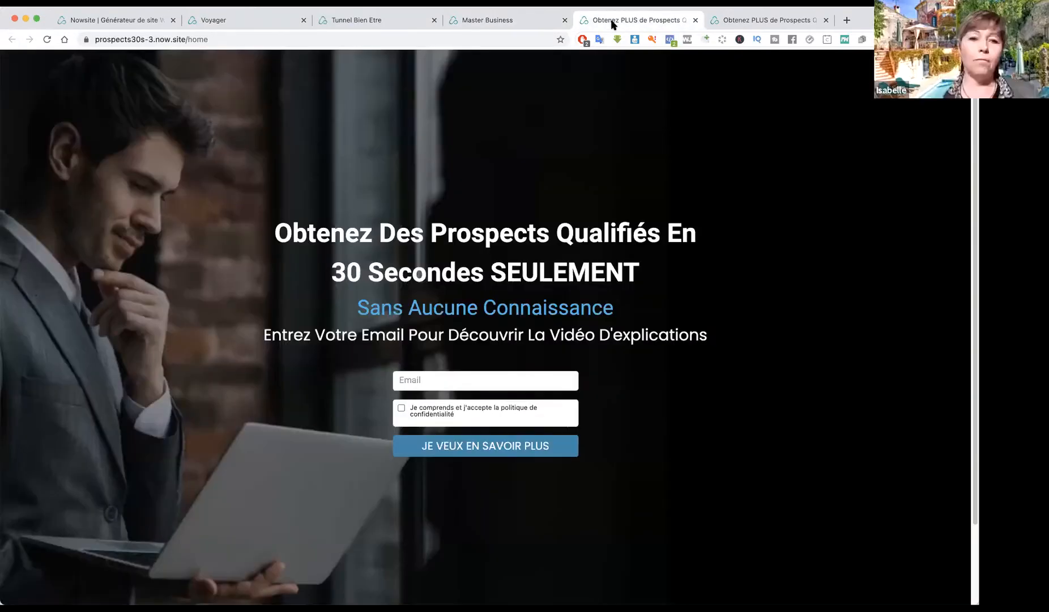
{"action": "left_click", "coordinate": [732, 22]}
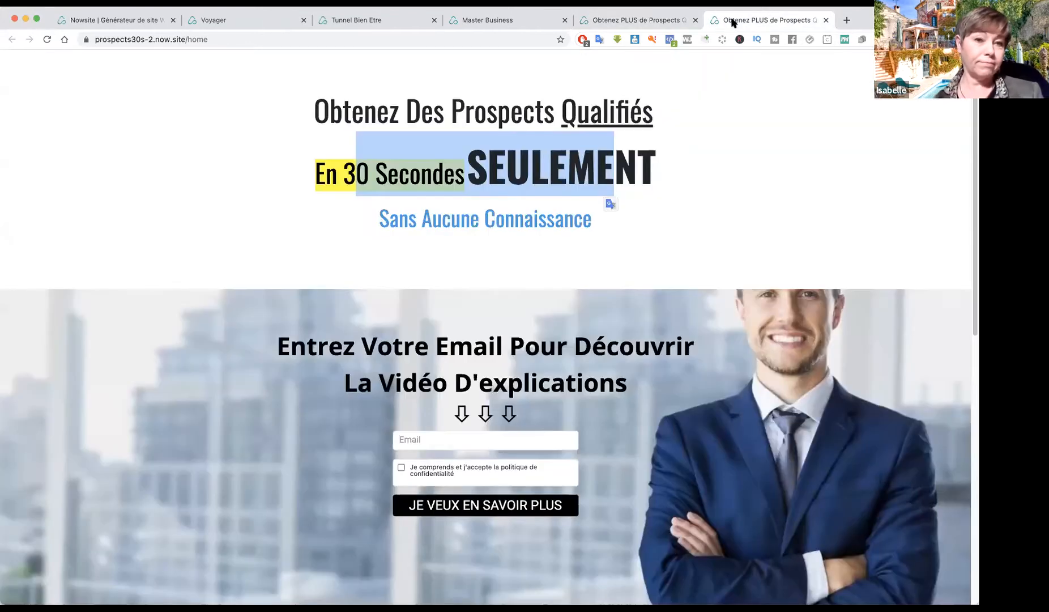
{"action": "left_click", "coordinate": [623, 20]}
{"action": "left_click", "coordinate": [371, 21]}
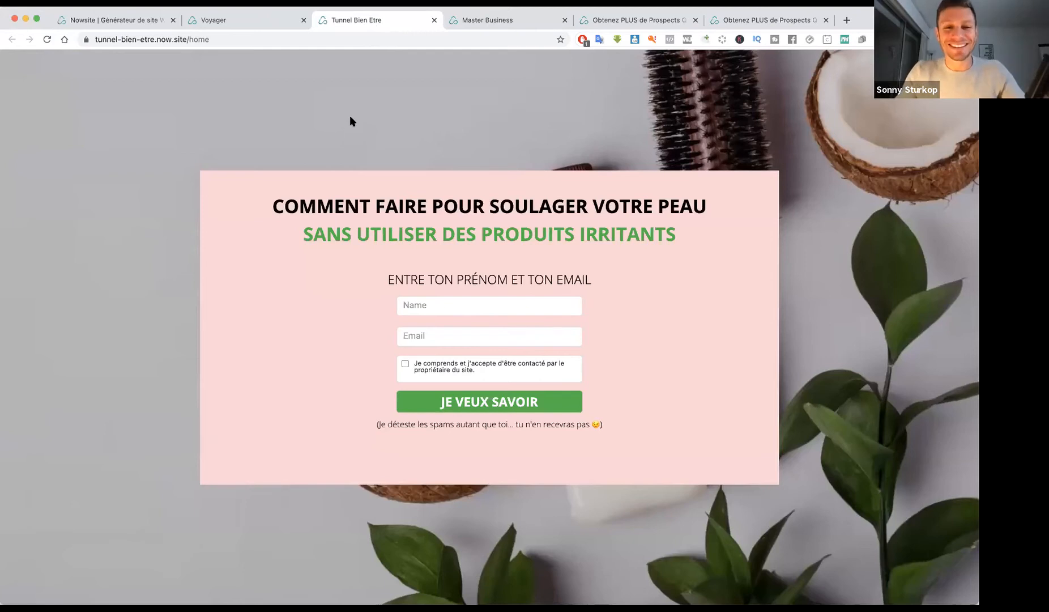
{"action": "left_click", "coordinate": [106, 21]}
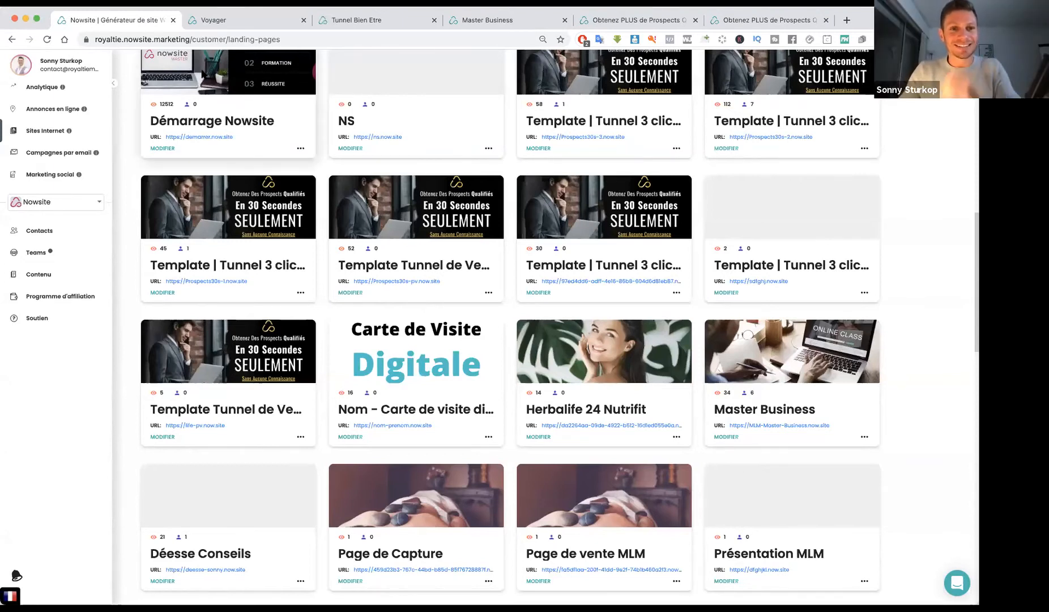
{"action": "left_click", "coordinate": [360, 20]}
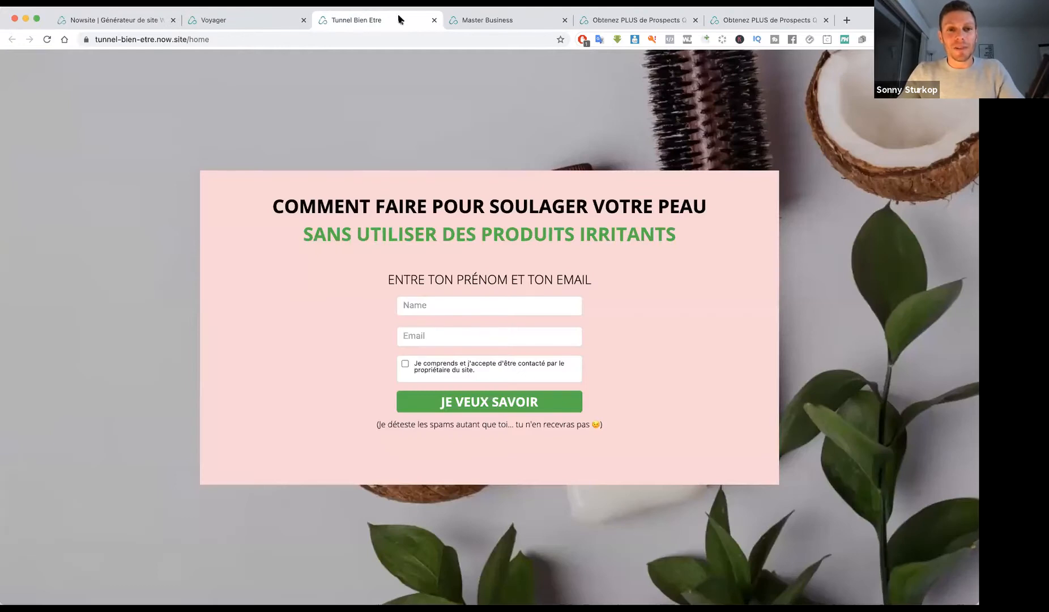
{"action": "left_click", "coordinate": [96, 18]}
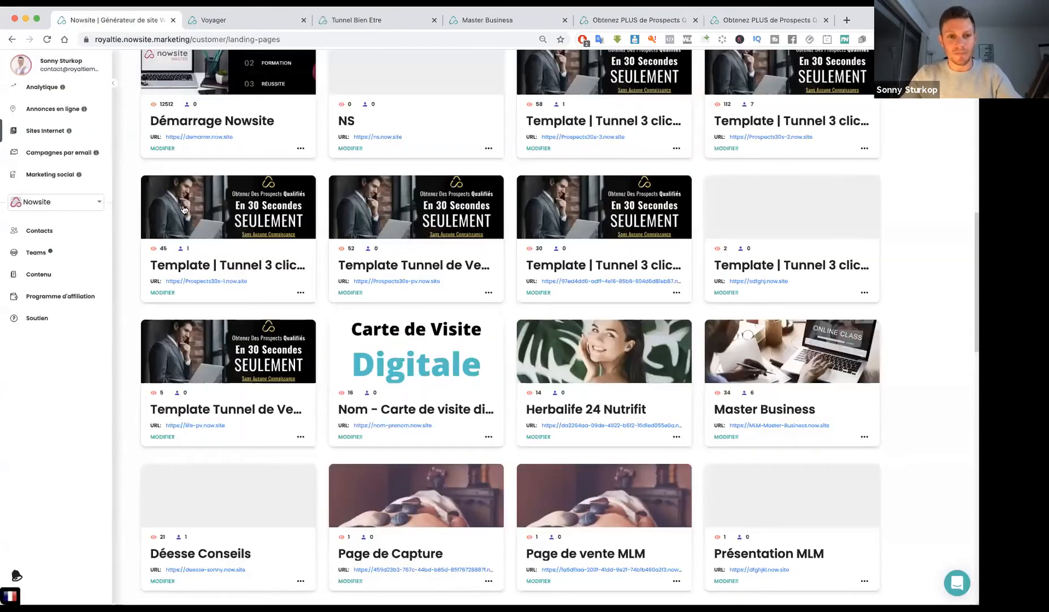
Close the five funnel example pages and reload the website management page
{"action": "left_click", "coordinate": [303, 21]}
{"action": "left_click", "coordinate": [303, 21]}
{"action": "left_click", "coordinate": [303, 21]}
{"action": "left_click", "coordinate": [303, 21]}
{"action": "left_click", "coordinate": [302, 21]}
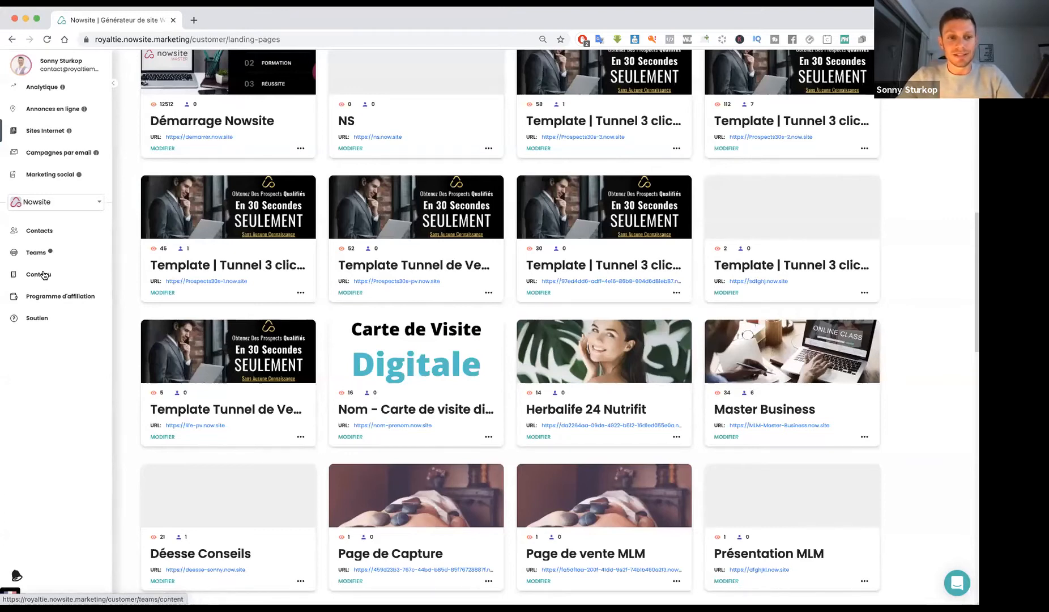
{"action": "left_click", "coordinate": [47, 41]}
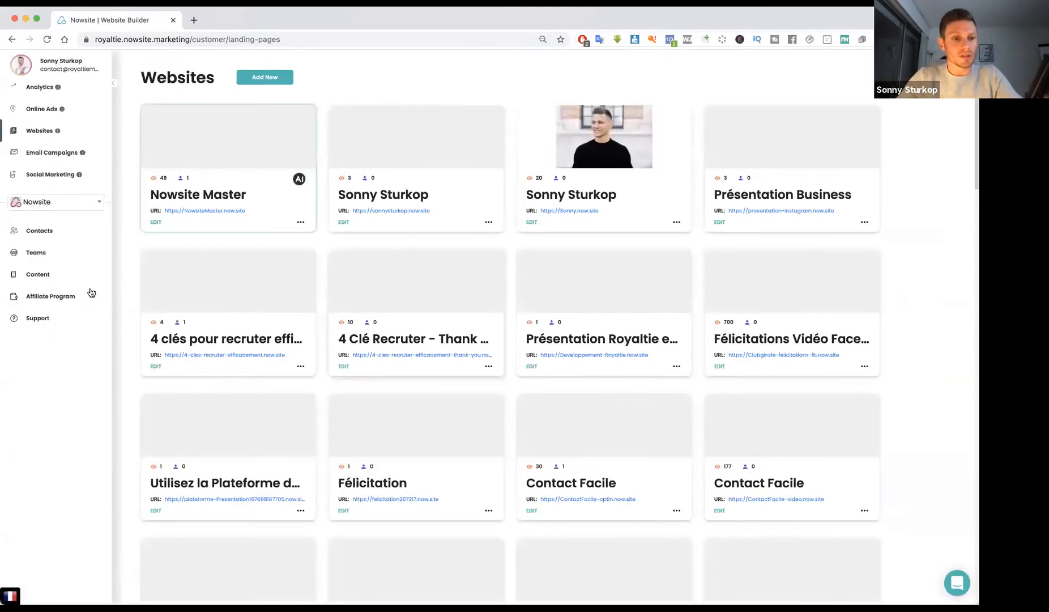
Add the Tunnel Bien Etre template from the Nowsite Master team content to your websites and open its Home page for editing
{"action": "left_click", "coordinate": [38, 275]}
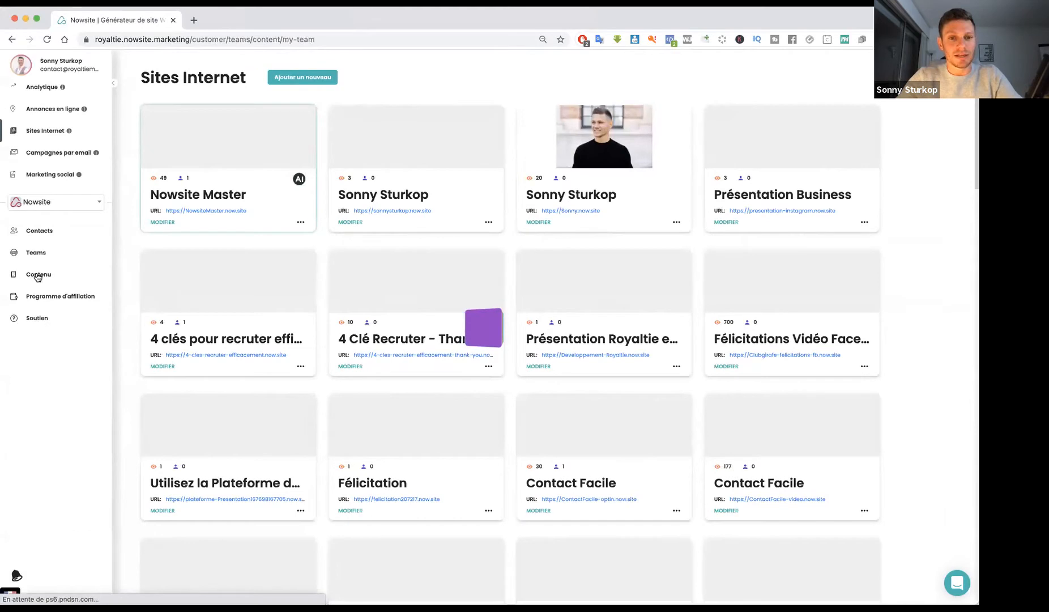
{"action": "scroll", "coordinate": [493, 397], "scroll_direction": "down", "scroll_amount": 2}
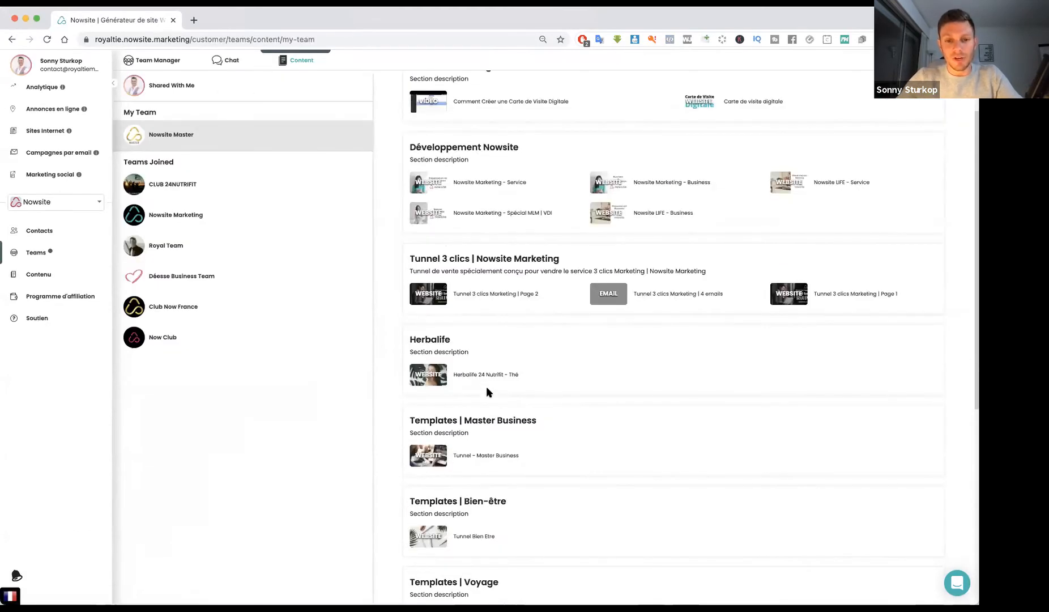
{"action": "scroll", "coordinate": [453, 320], "scroll_direction": "down", "scroll_amount": 1}
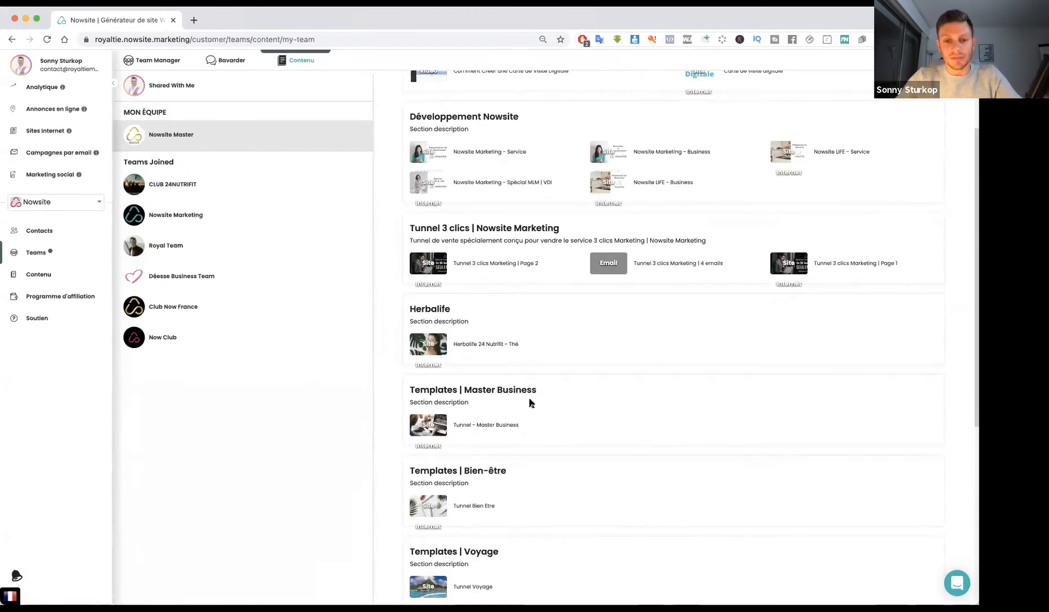
{"action": "scroll", "coordinate": [524, 403], "scroll_direction": "down", "scroll_amount": 5}
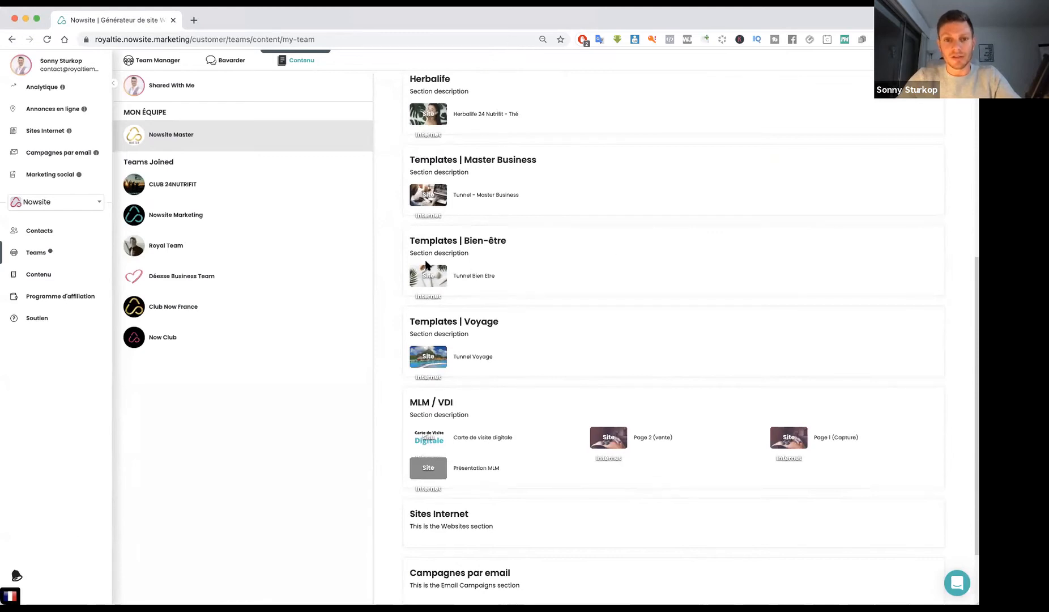
{"action": "left_click", "coordinate": [355, 267]}
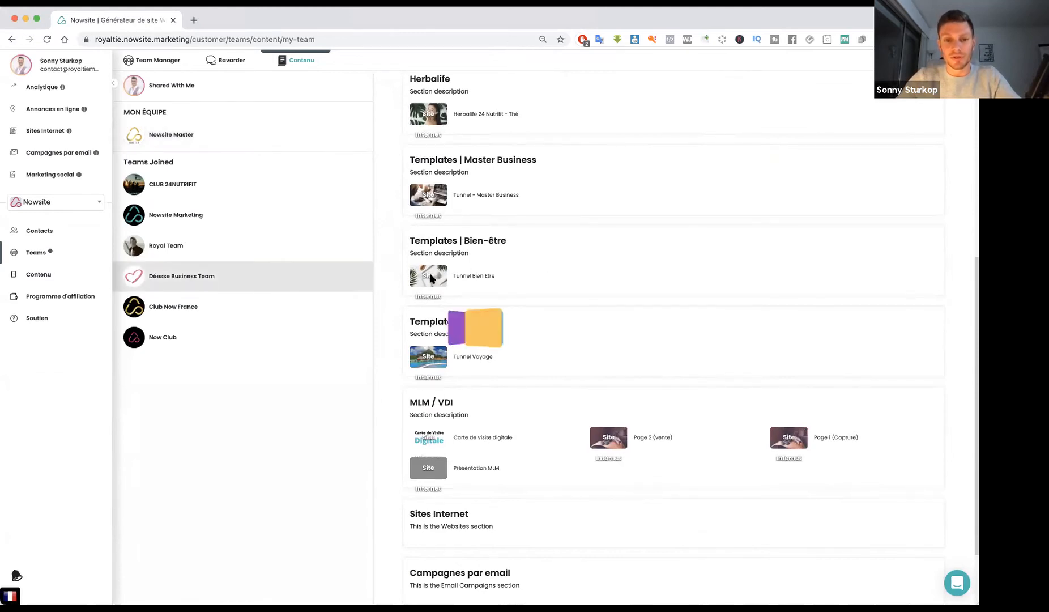
{"action": "left_click", "coordinate": [194, 129]}
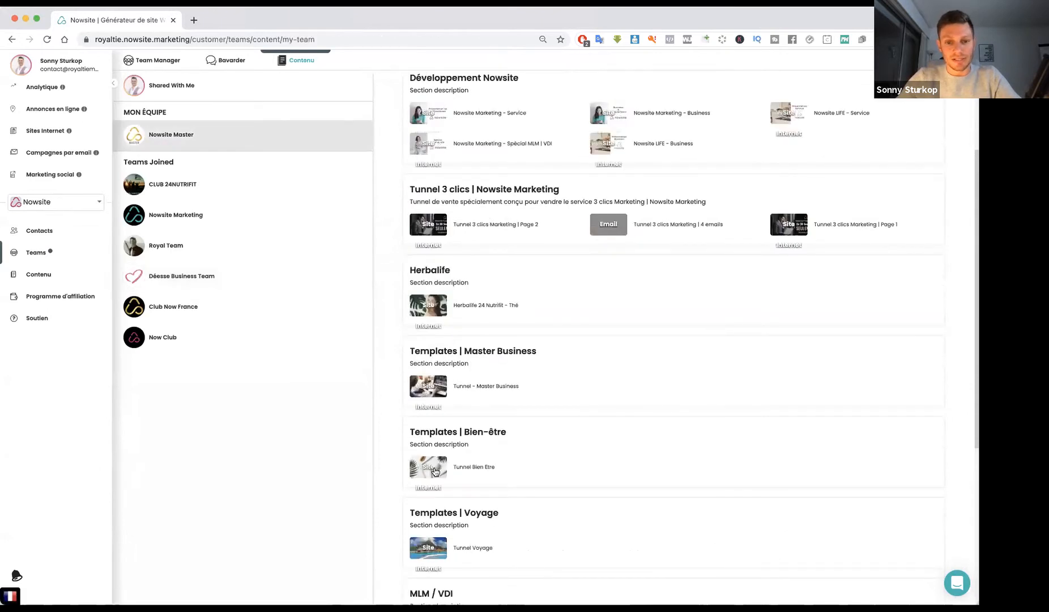
{"action": "left_click", "coordinate": [434, 471]}
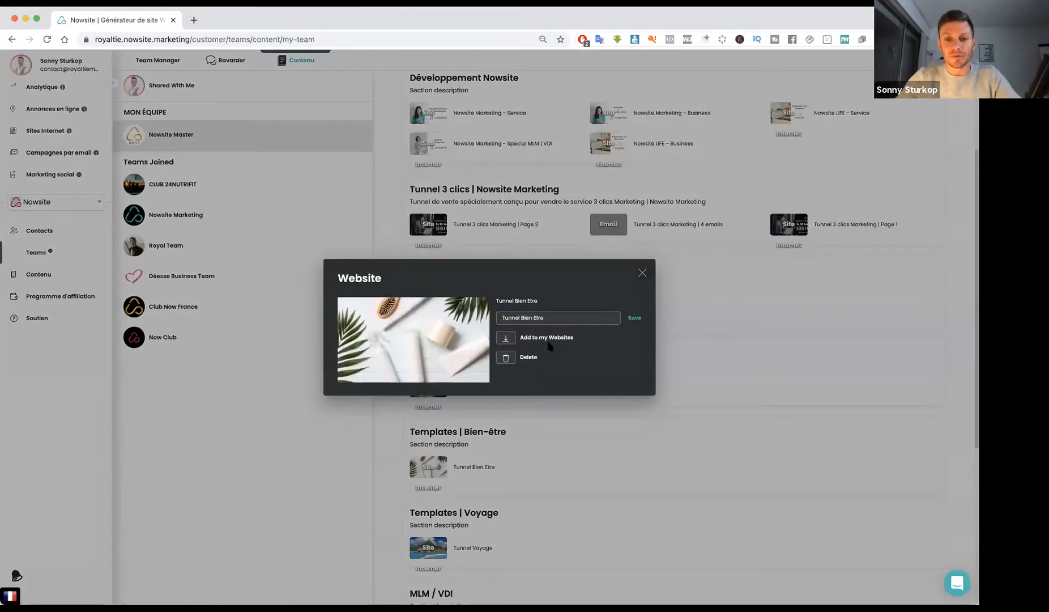
{"action": "left_click", "coordinate": [505, 338]}
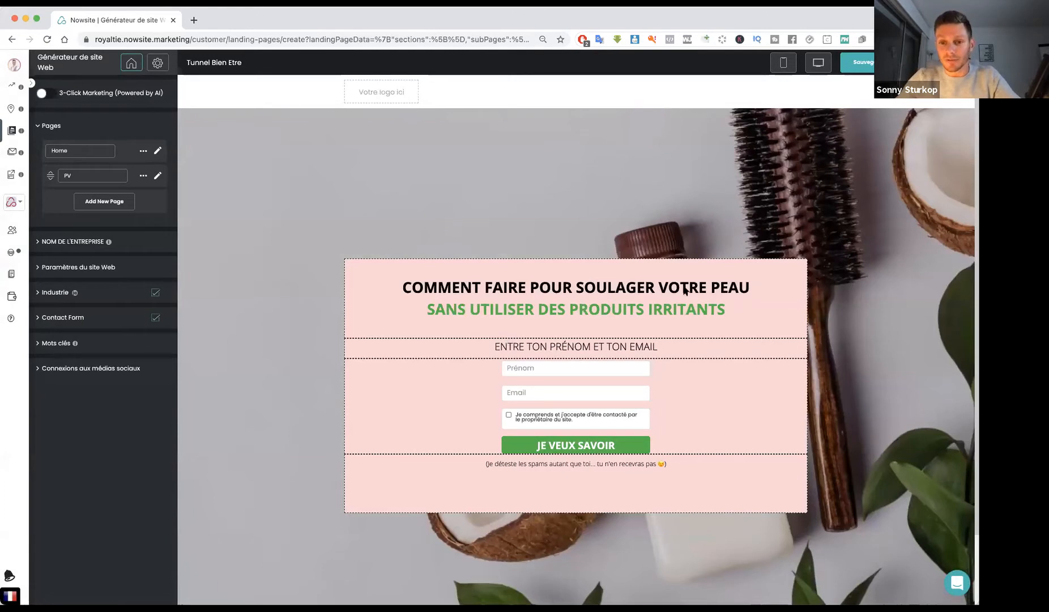
{"action": "left_click", "coordinate": [159, 150]}
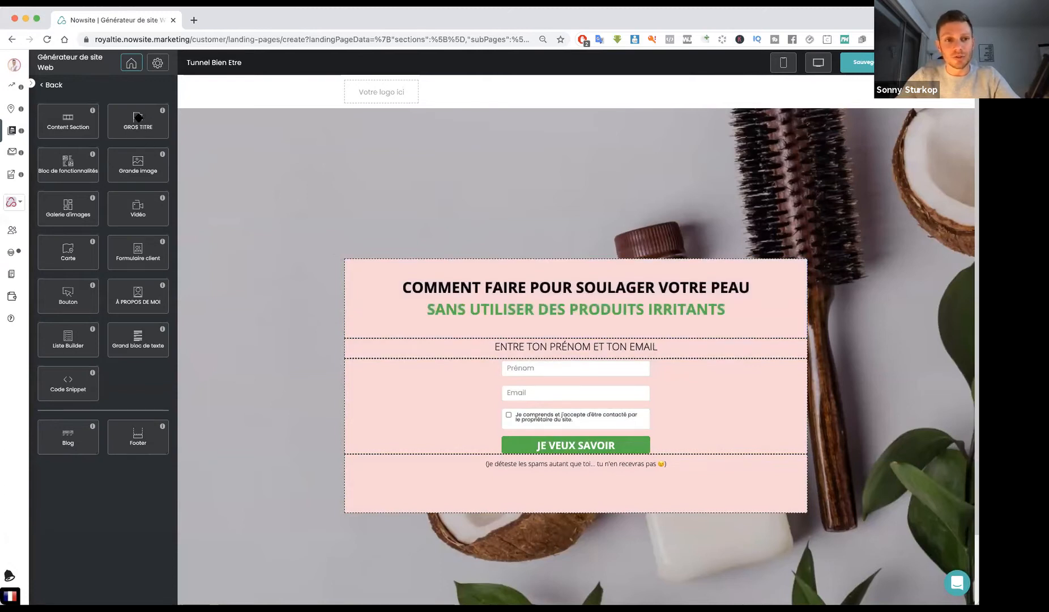
{"action": "left_click_drag", "start_coordinate": [131, 118], "coordinate": [543, 274]}
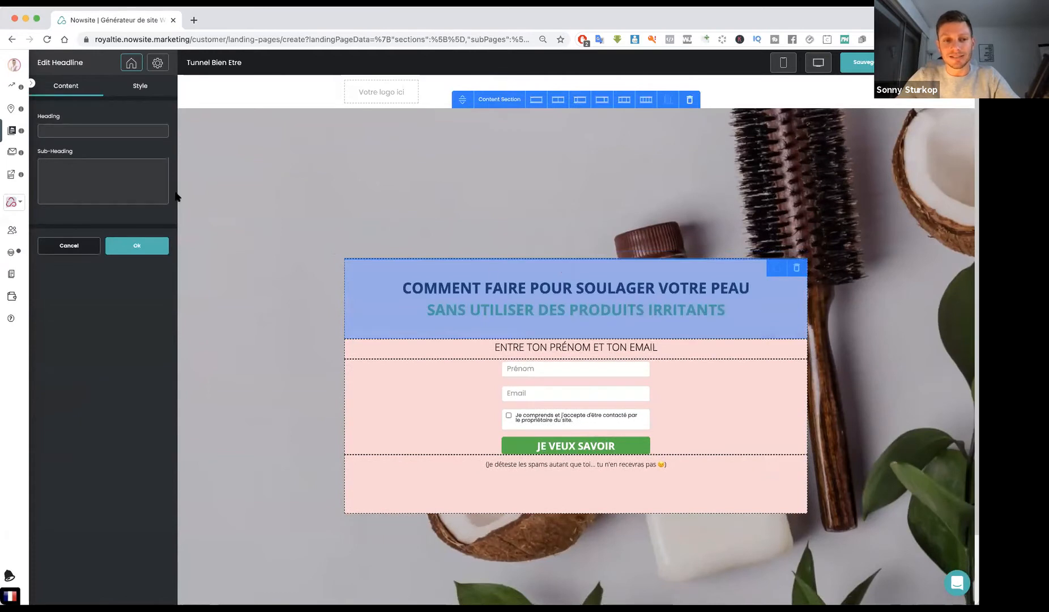
{"action": "left_click", "coordinate": [85, 131]}
{"action": "type", "text": "ddddddddddd"}
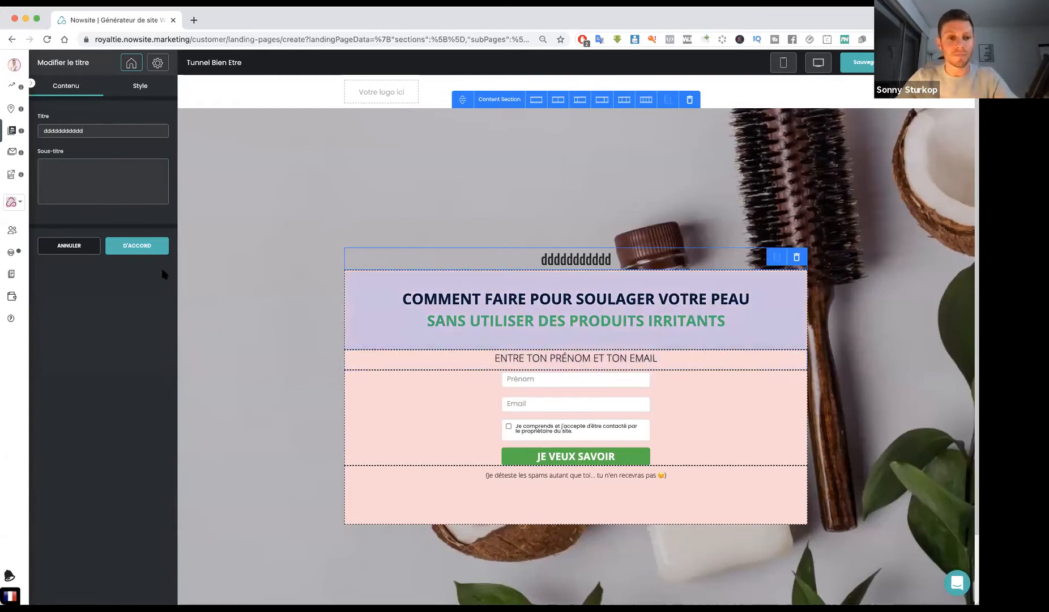
{"action": "left_click", "coordinate": [91, 244]}
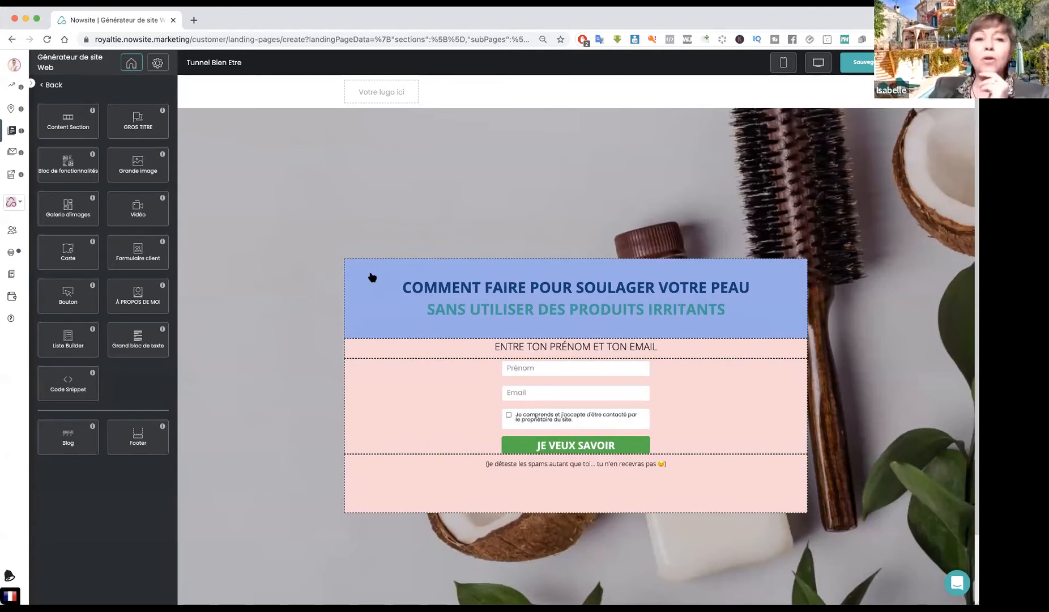
{"action": "left_click", "coordinate": [372, 277]}
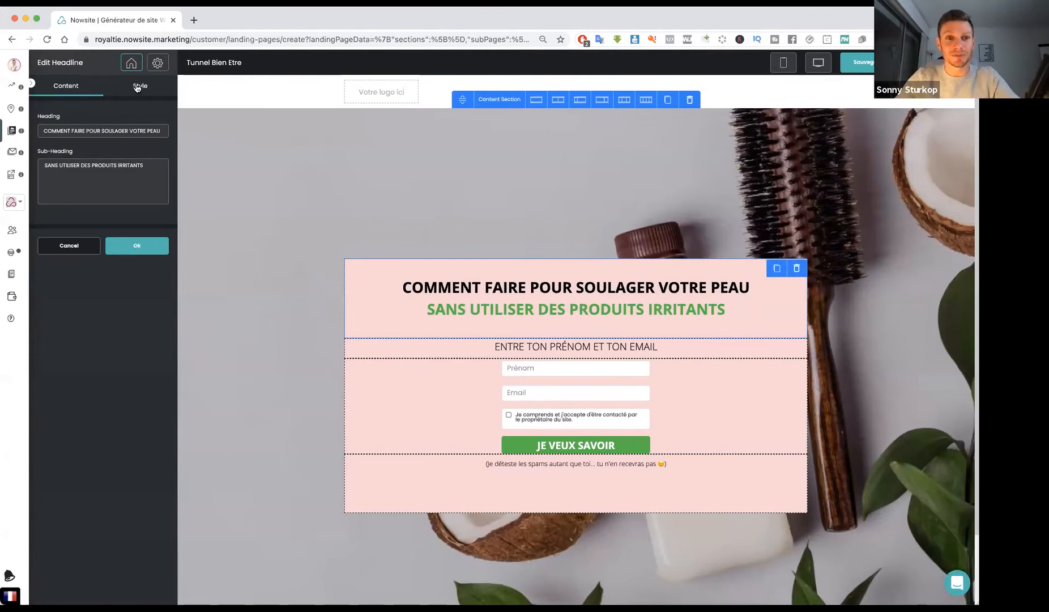
{"action": "left_click", "coordinate": [137, 88]}
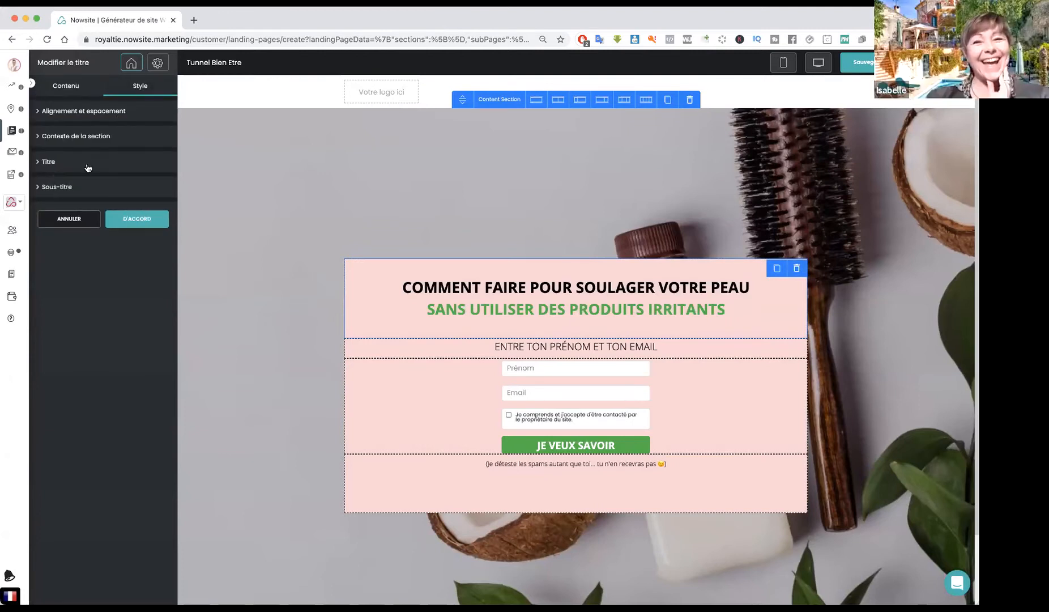
{"action": "left_click", "coordinate": [136, 219]}
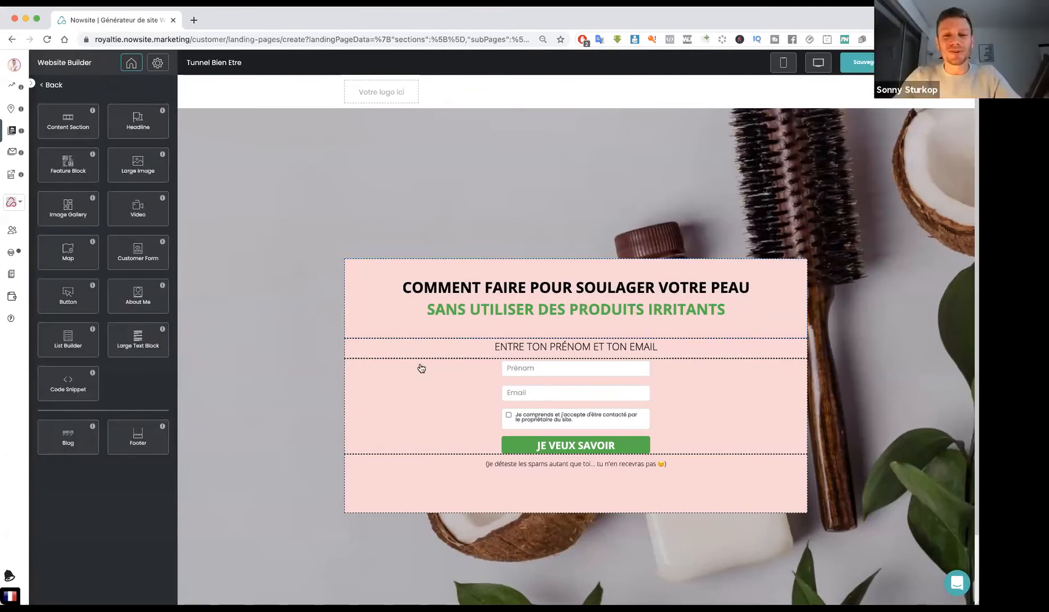
Set the main headline's section background to the solid light blue #53dcff and copy that hex code
{"action": "left_click", "coordinate": [431, 306]}
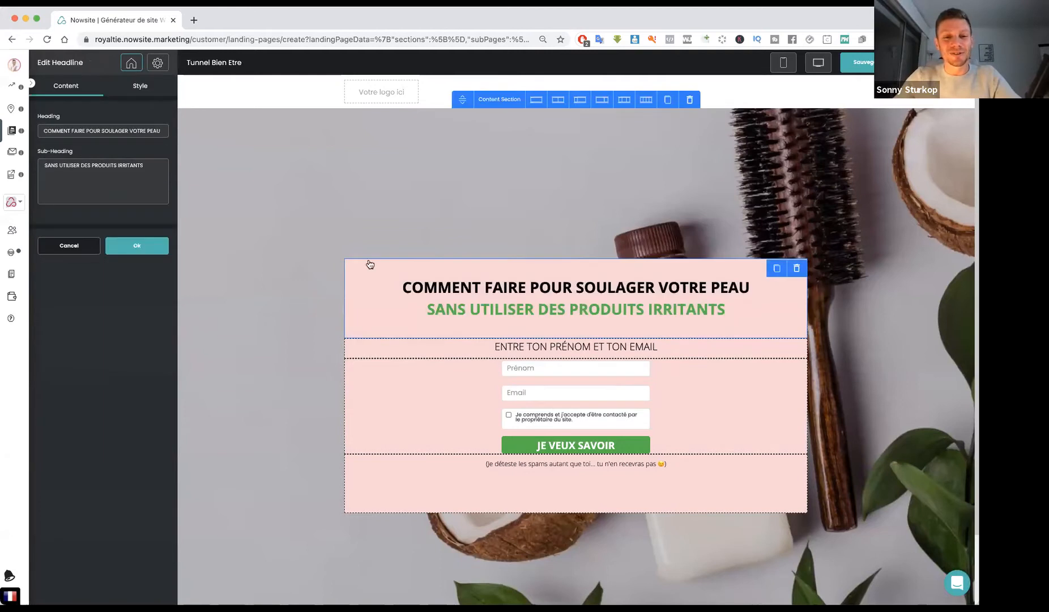
{"action": "left_click", "coordinate": [137, 84]}
{"action": "left_click", "coordinate": [71, 140]}
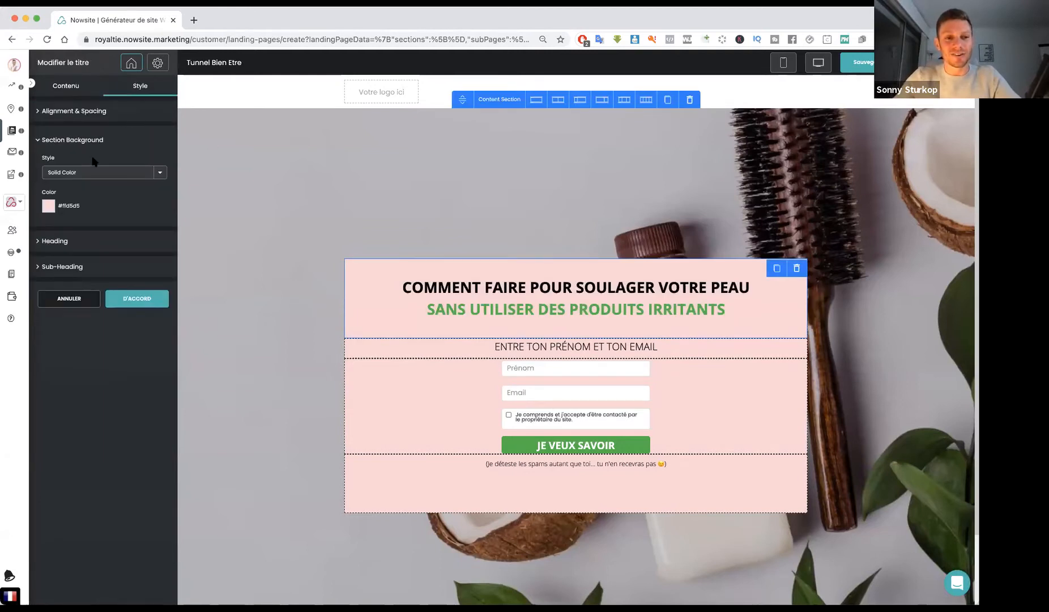
{"action": "left_click", "coordinate": [50, 206]}
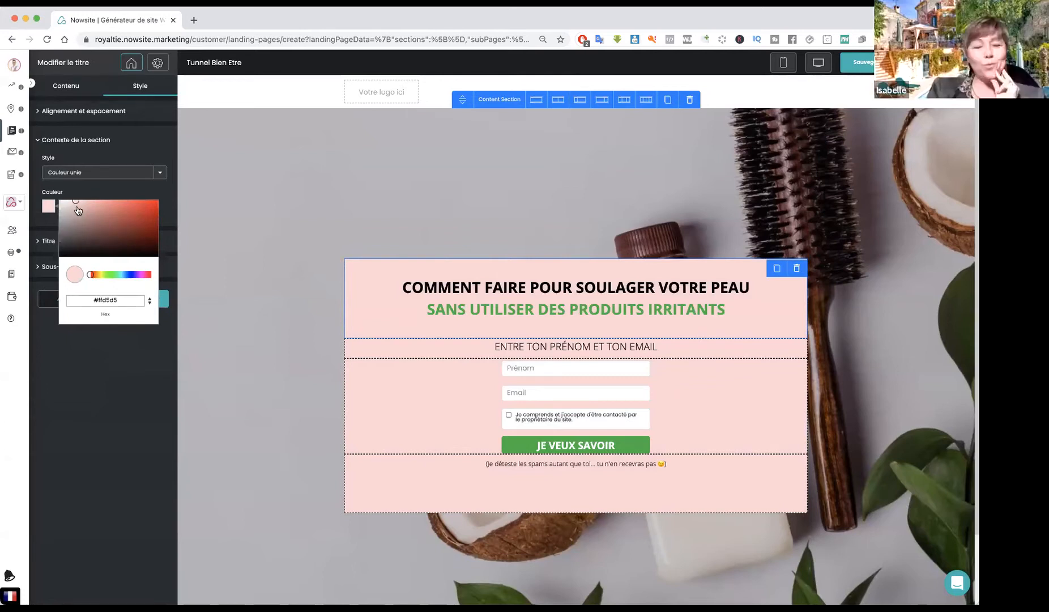
{"action": "left_click", "coordinate": [115, 275]}
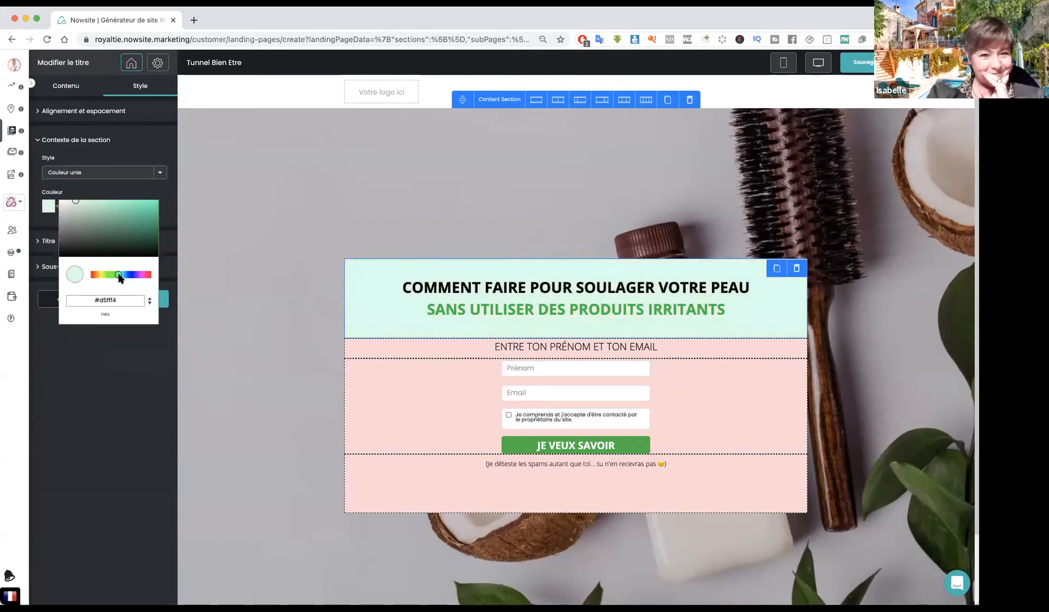
{"action": "left_click", "coordinate": [123, 274]}
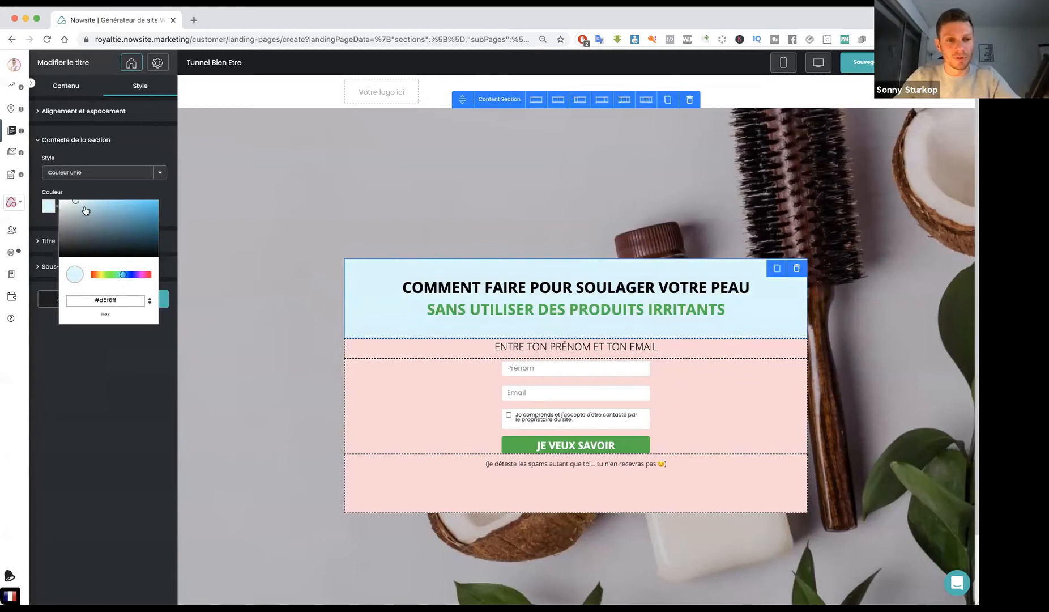
{"action": "left_click", "coordinate": [121, 201]}
{"action": "left_click", "coordinate": [125, 205]}
{"action": "left_click", "coordinate": [128, 224]}
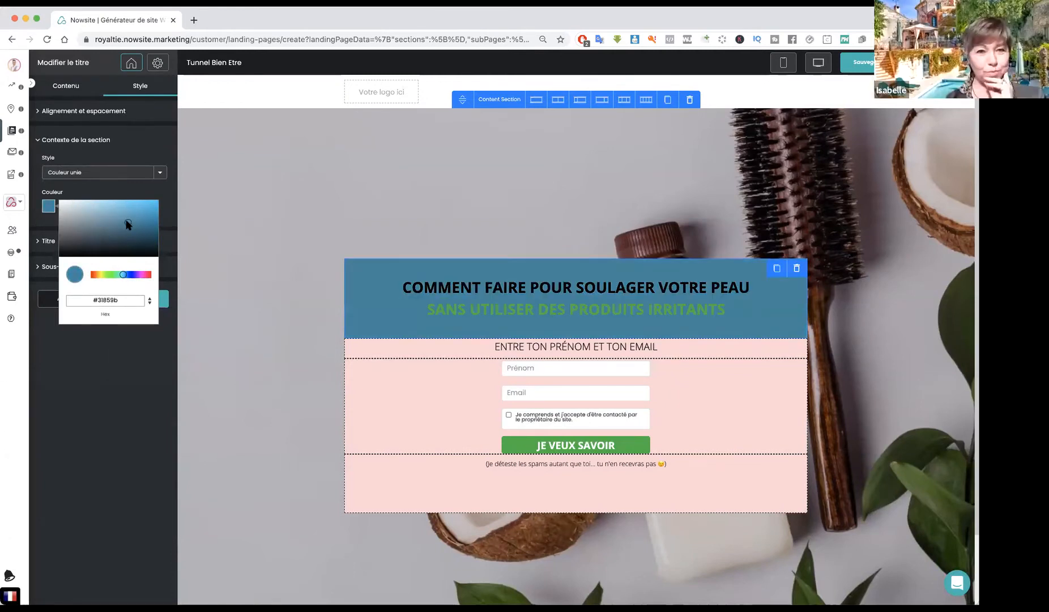
{"action": "left_click", "coordinate": [124, 201]}
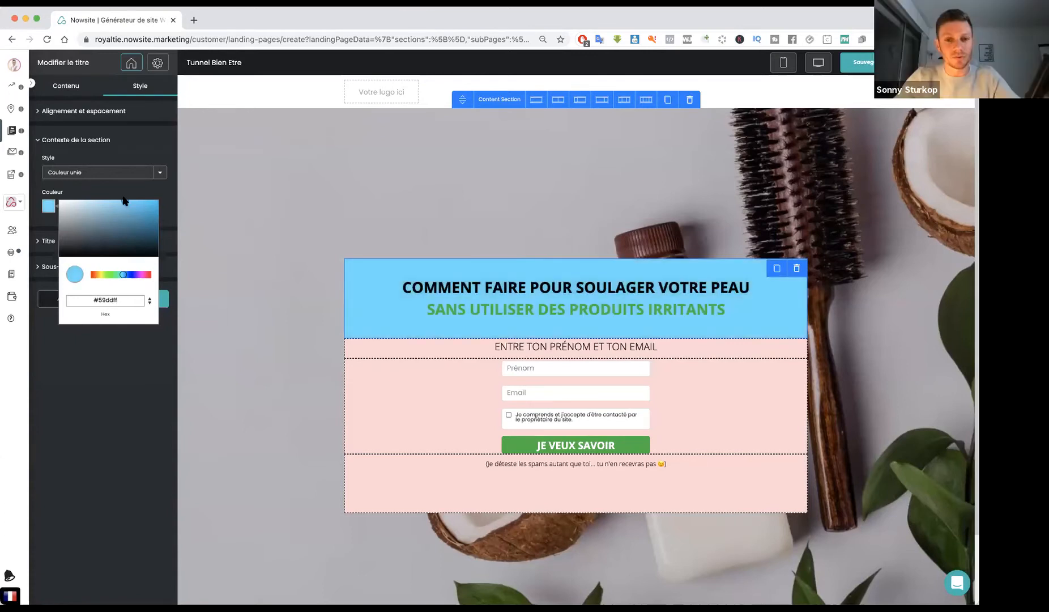
{"action": "left_click_drag", "start_coordinate": [131, 198], "coordinate": [125, 197]}
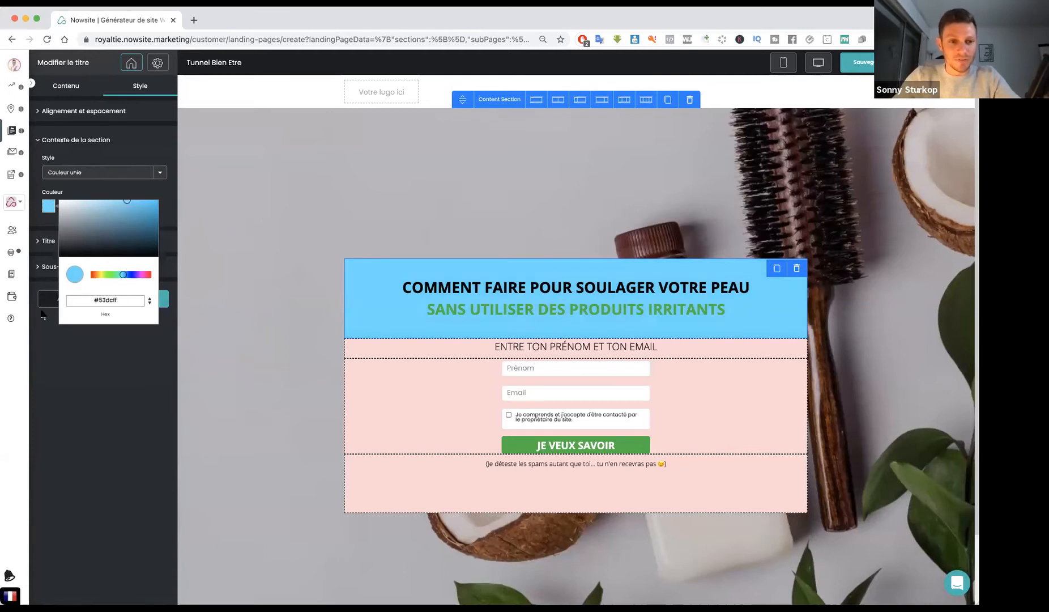
{"action": "left_click_drag", "start_coordinate": [126, 303], "coordinate": [93, 299]}
{"action": "key", "text": "super+c"}
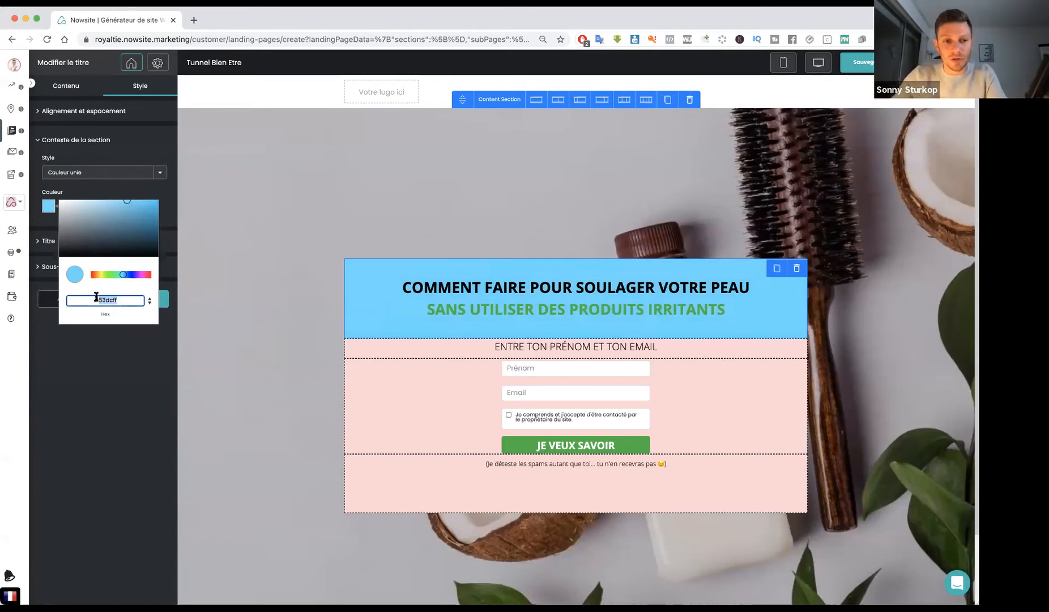
Confirm the main headline's colour and set the "Entre ton prénom et ton email" heading's section background to #53dcff
{"action": "left_click", "coordinate": [137, 332]}
{"action": "left_click", "coordinate": [136, 298]}
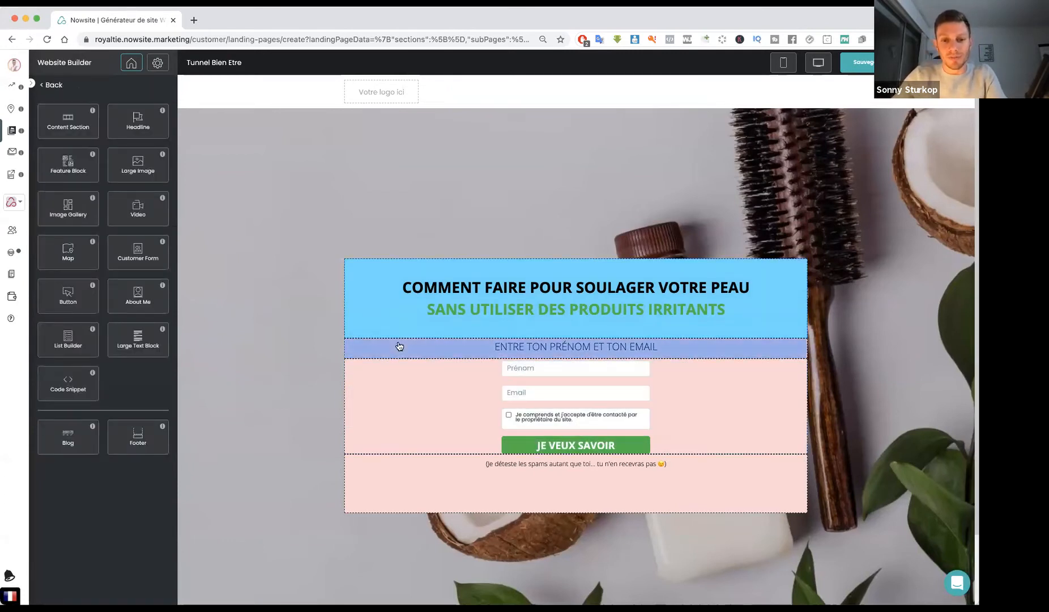
{"action": "left_click", "coordinate": [399, 346]}
{"action": "left_click", "coordinate": [136, 87]}
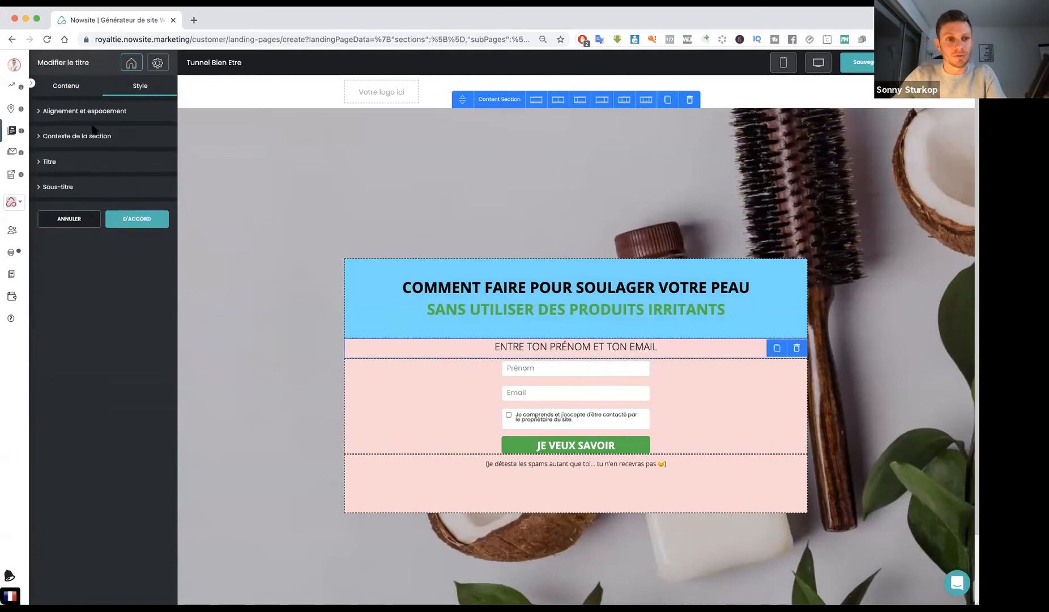
{"action": "left_click", "coordinate": [70, 140]}
{"action": "left_click", "coordinate": [48, 206]}
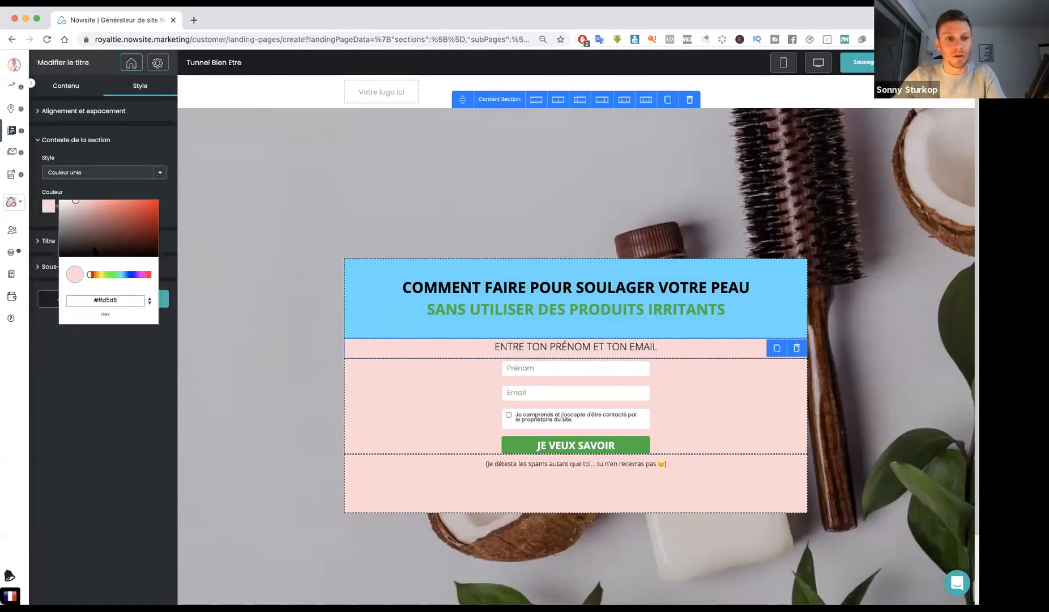
{"action": "triple_click", "coordinate": [108, 300]}
{"action": "key", "text": "super+v"}
{"action": "left_click", "coordinate": [141, 383]}
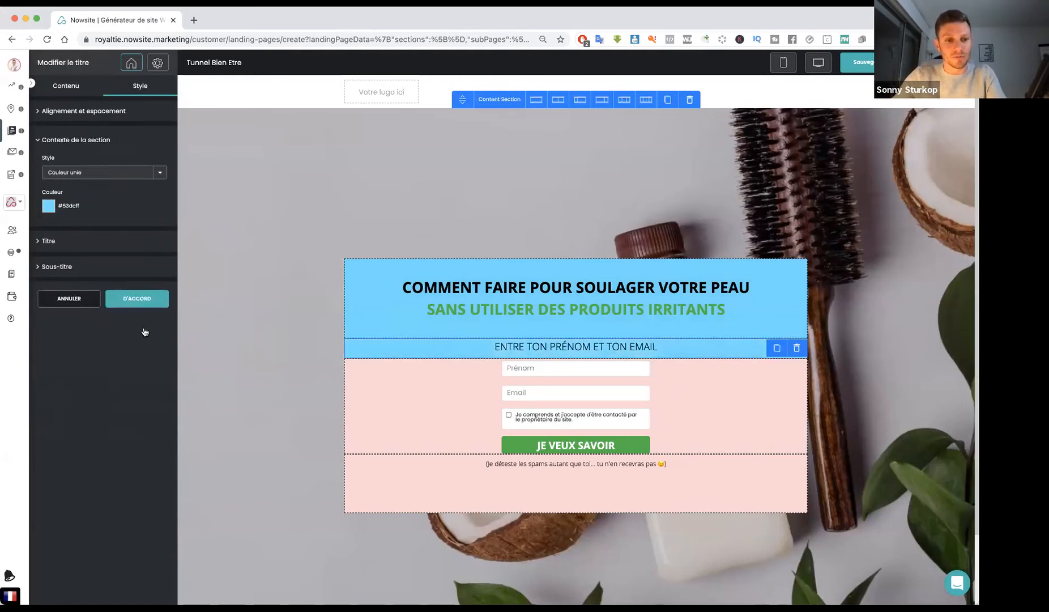
{"action": "left_click", "coordinate": [143, 299]}
Set the customer form's section background to the solid colour #53dcff
{"action": "left_click", "coordinate": [395, 389]}
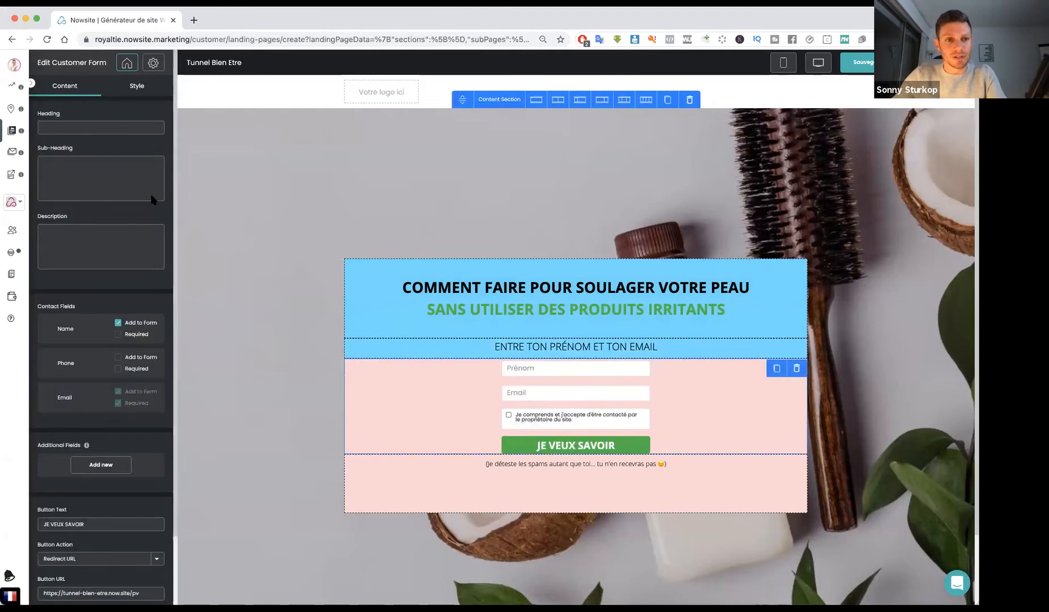
{"action": "left_click", "coordinate": [137, 90]}
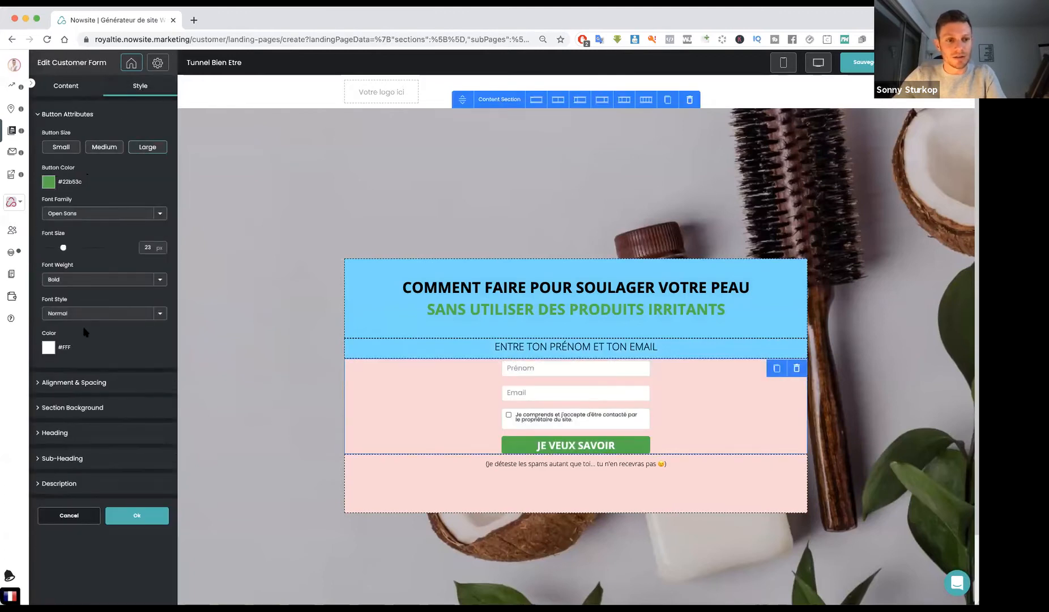
{"action": "left_click", "coordinate": [71, 407]}
{"action": "left_click", "coordinate": [48, 232]}
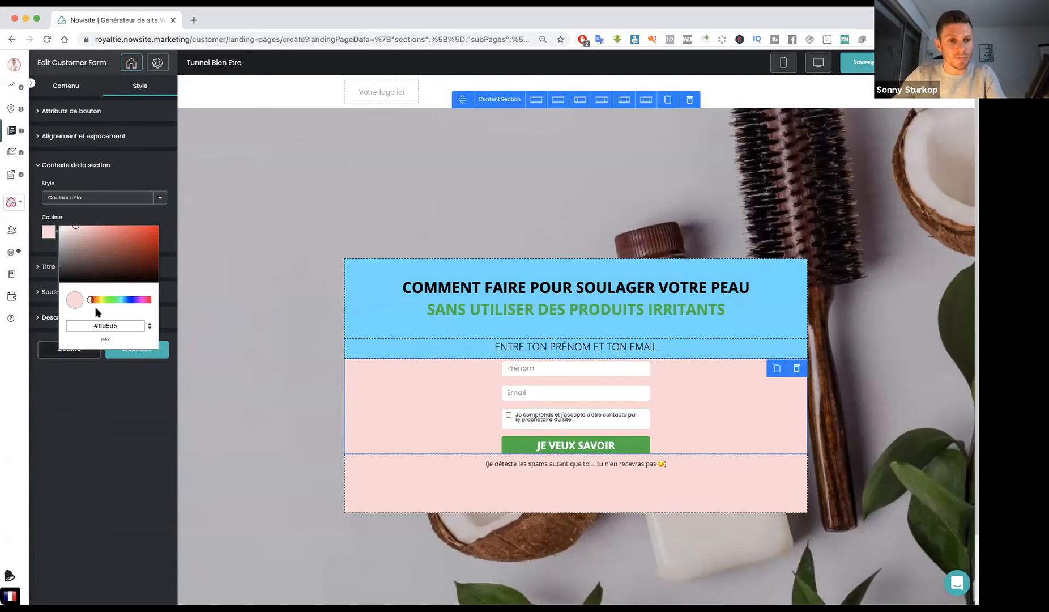
{"action": "double_click", "coordinate": [109, 324]}
{"action": "key", "text": "super+v"}
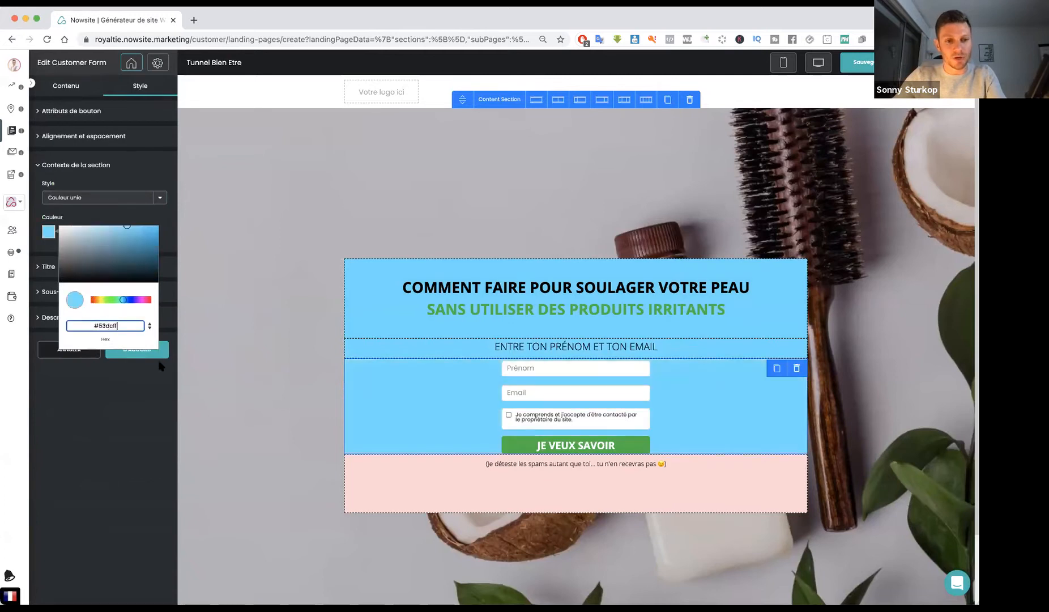
{"action": "left_click", "coordinate": [143, 355]}
{"action": "left_click", "coordinate": [141, 351]}
Set the section background of the anti-spam note below the form to #53dcff
{"action": "left_click", "coordinate": [382, 466]}
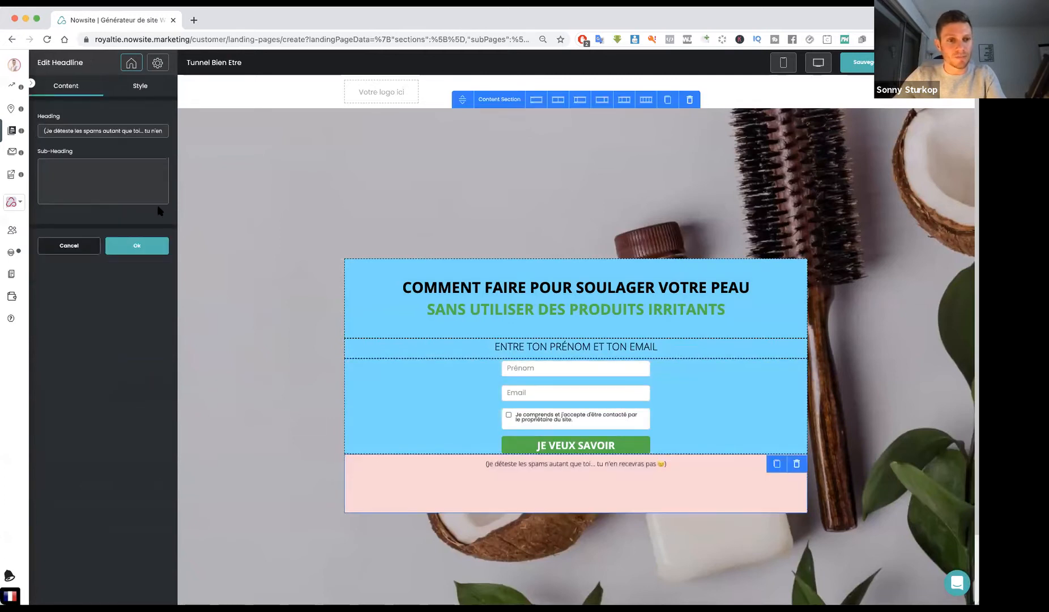
{"action": "left_click", "coordinate": [140, 87]}
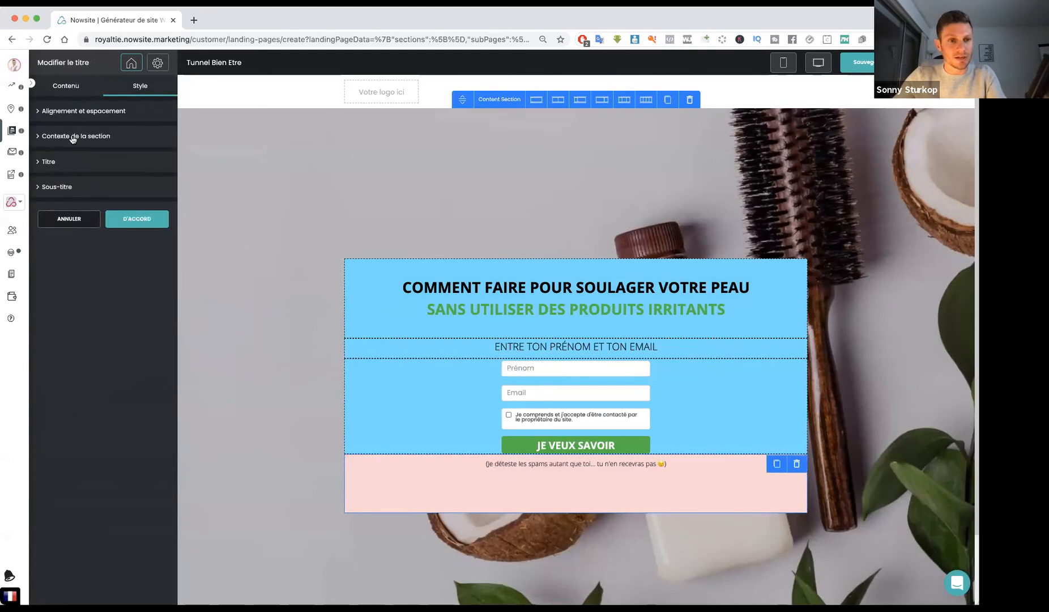
{"action": "left_click", "coordinate": [73, 138]}
{"action": "left_click", "coordinate": [48, 206]}
{"action": "left_click", "coordinate": [111, 301]}
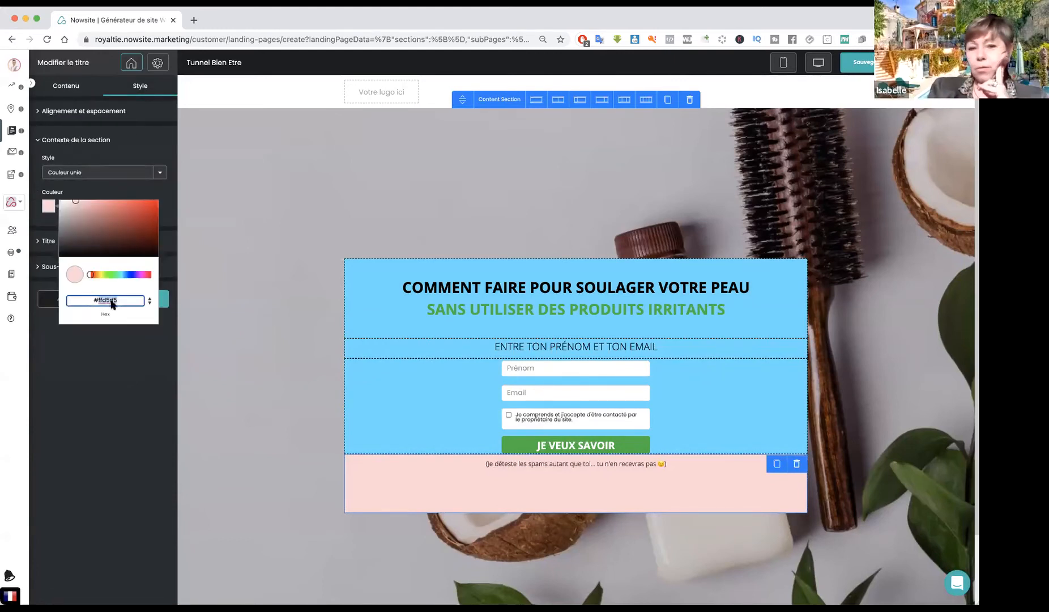
{"action": "left_click", "coordinate": [138, 339]}
{"action": "left_click", "coordinate": [148, 298]}
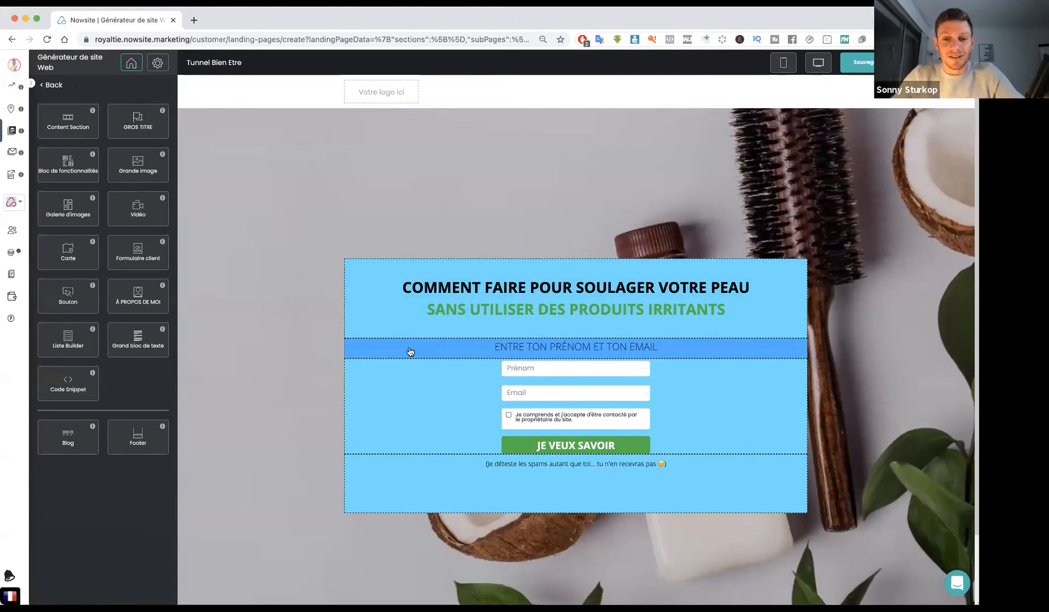
Try a dark grey section background on the customer form and restore it to #53dcff
{"action": "left_click", "coordinate": [415, 376]}
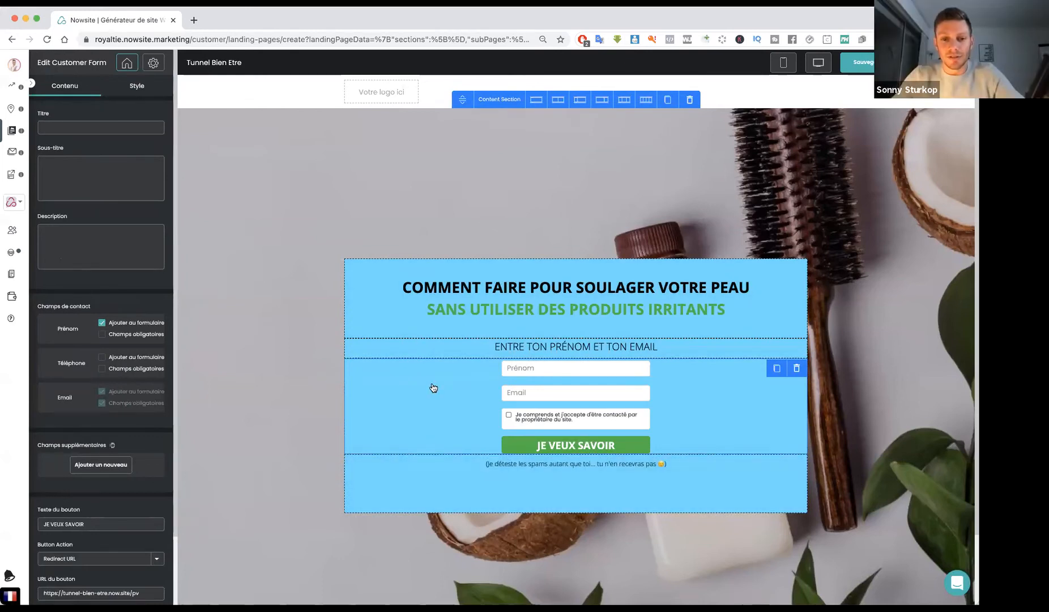
{"action": "left_click", "coordinate": [138, 86]}
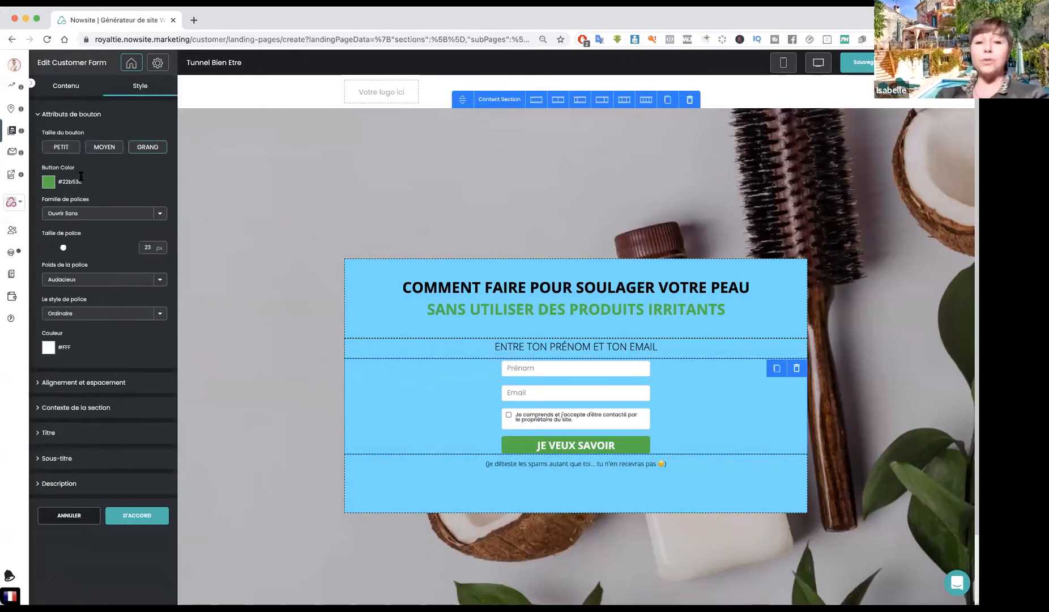
{"action": "left_click", "coordinate": [59, 407]}
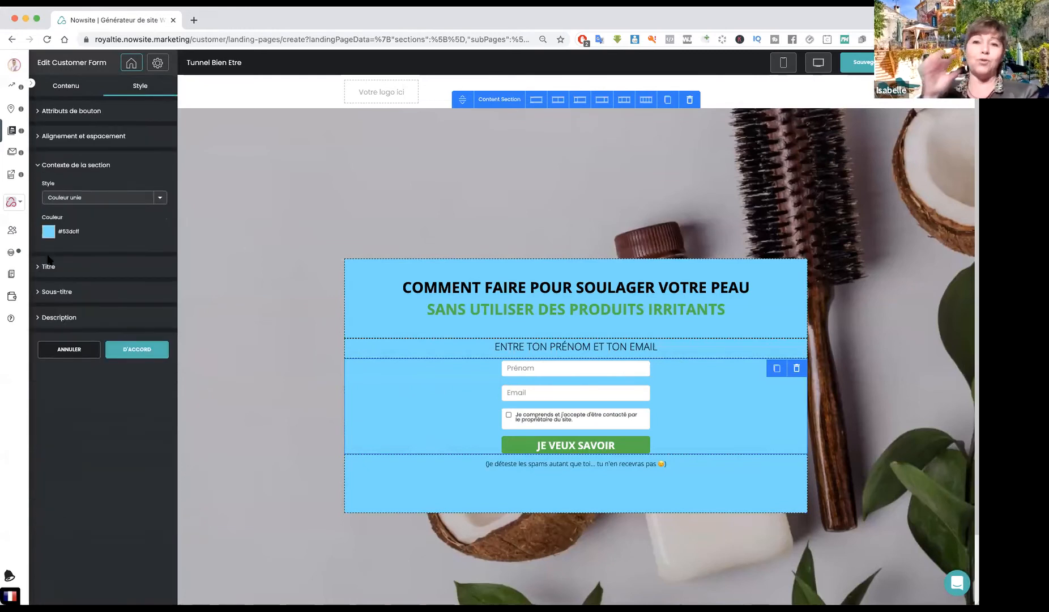
{"action": "left_click", "coordinate": [48, 236]}
{"action": "left_click_drag", "start_coordinate": [81, 251], "coordinate": [52, 268]}
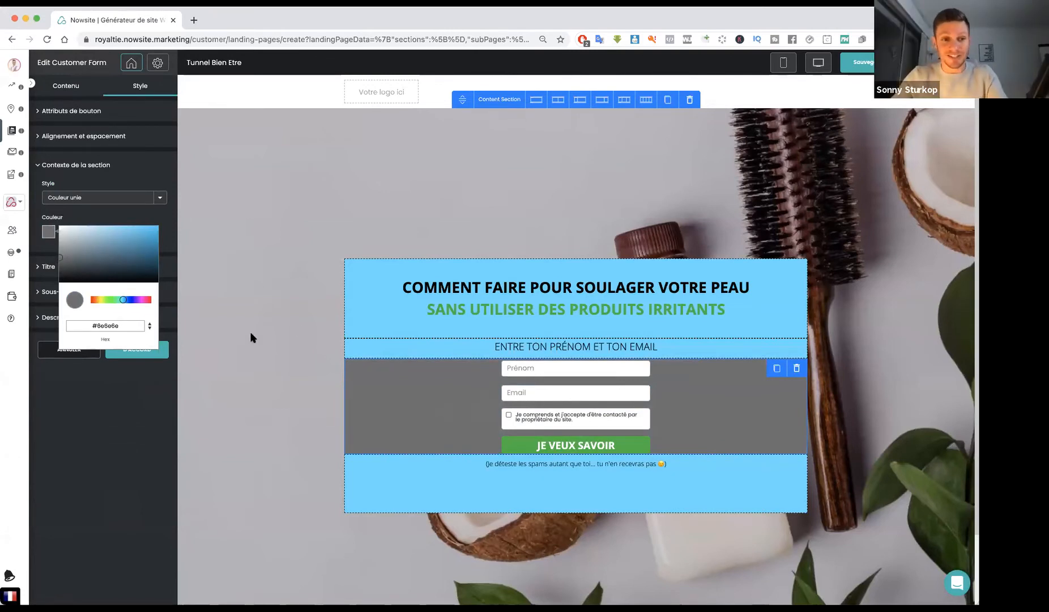
{"action": "double_click", "coordinate": [105, 326]}
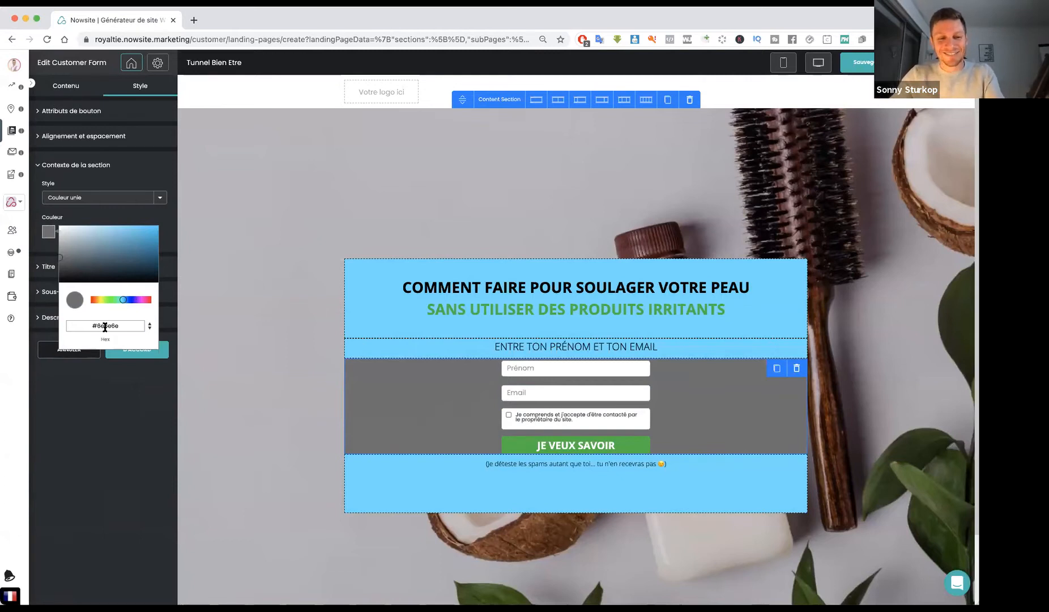
{"action": "type", "text": "53dcff"}
{"action": "left_click", "coordinate": [134, 384]}
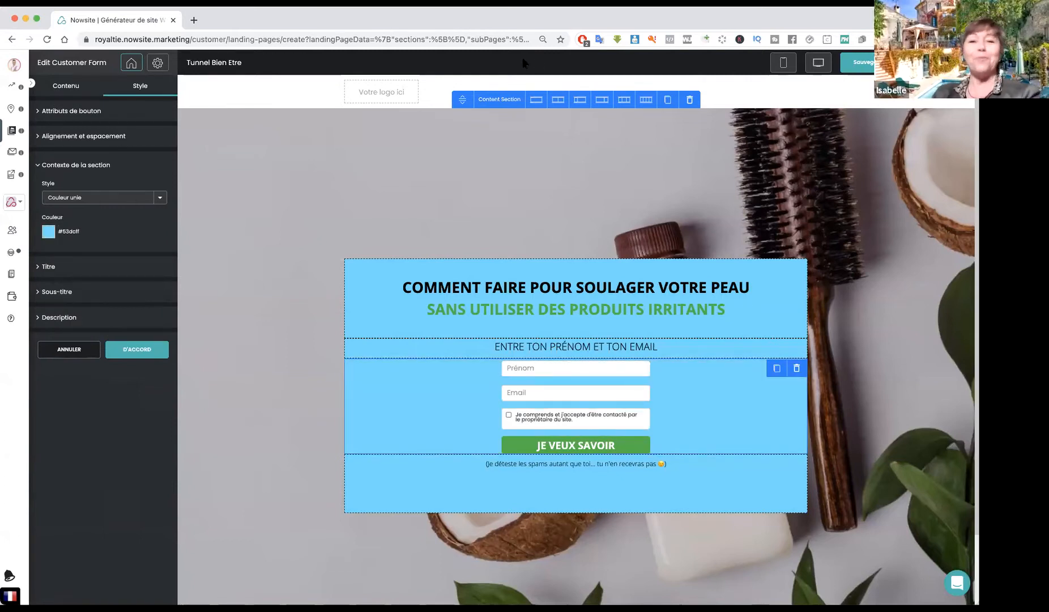
{"action": "left_click", "coordinate": [138, 350]}
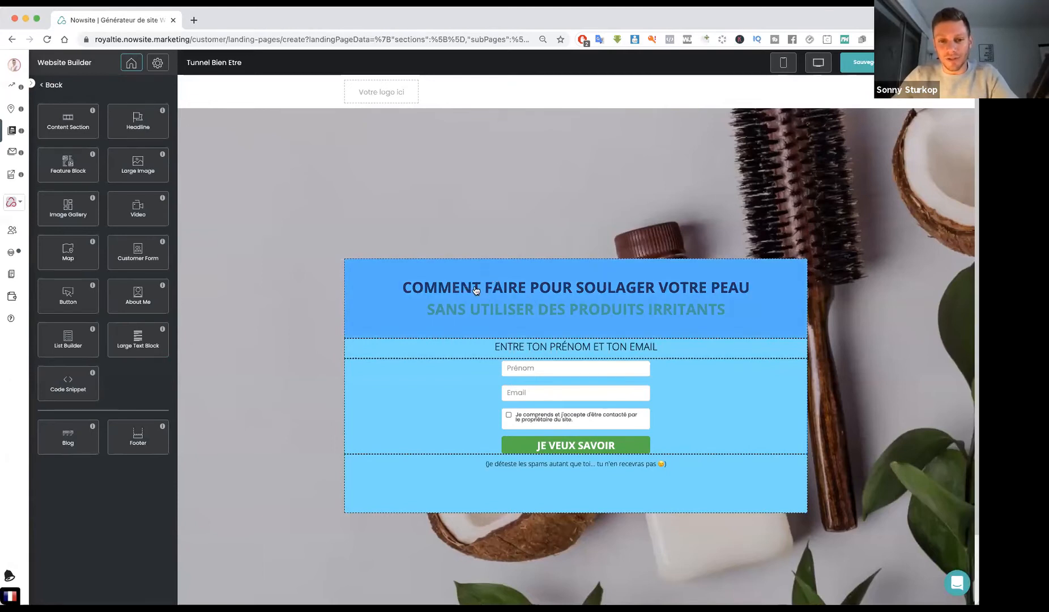
Set the main headline's sub-heading colour to the red #b52222 and copy that hex code
{"action": "left_click", "coordinate": [459, 324]}
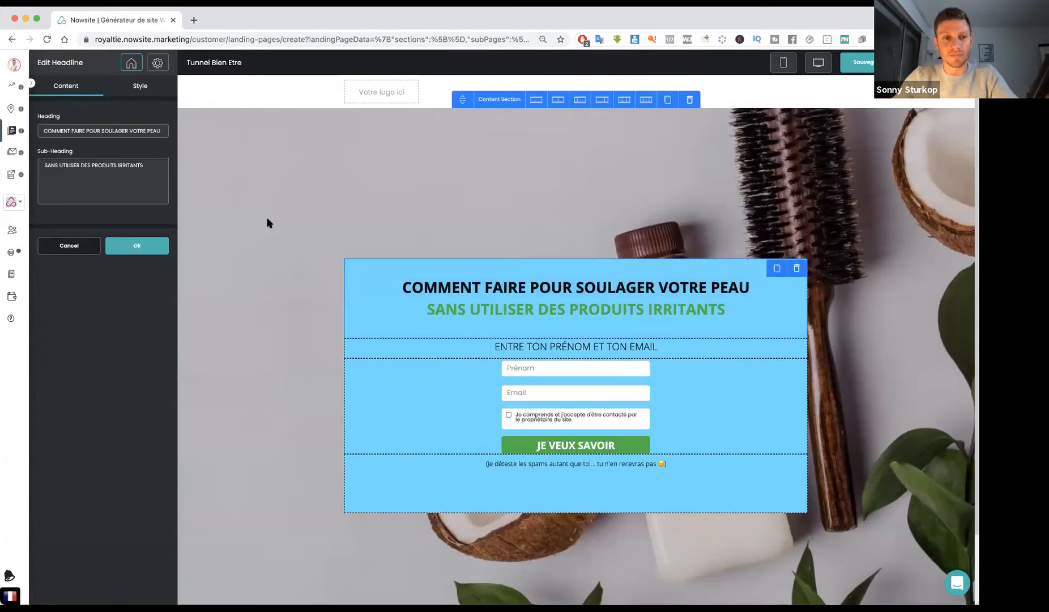
{"action": "left_click", "coordinate": [147, 92]}
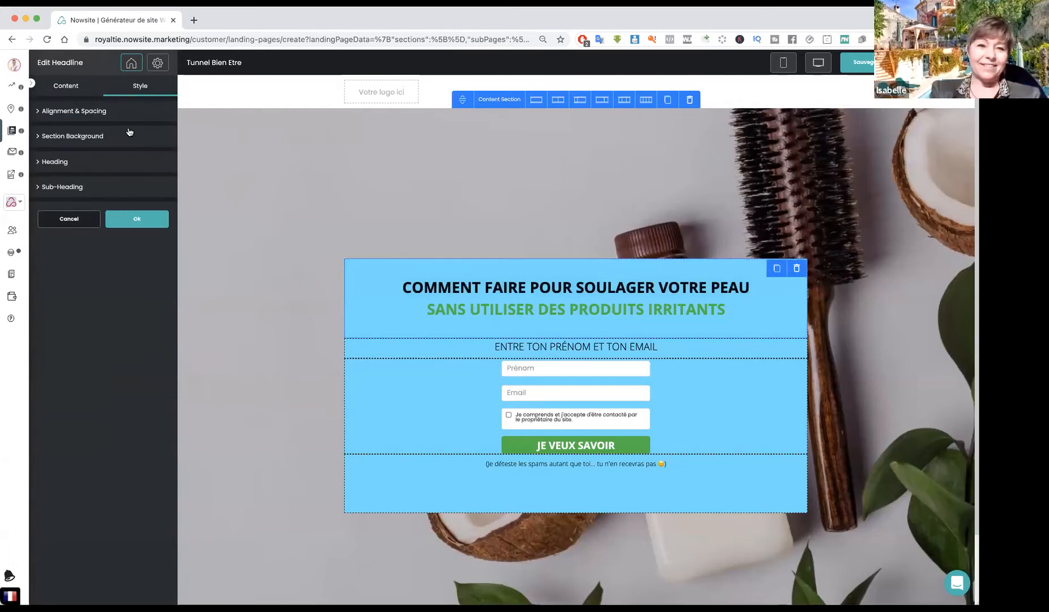
{"action": "left_click", "coordinate": [51, 162]}
{"action": "left_click", "coordinate": [60, 367]}
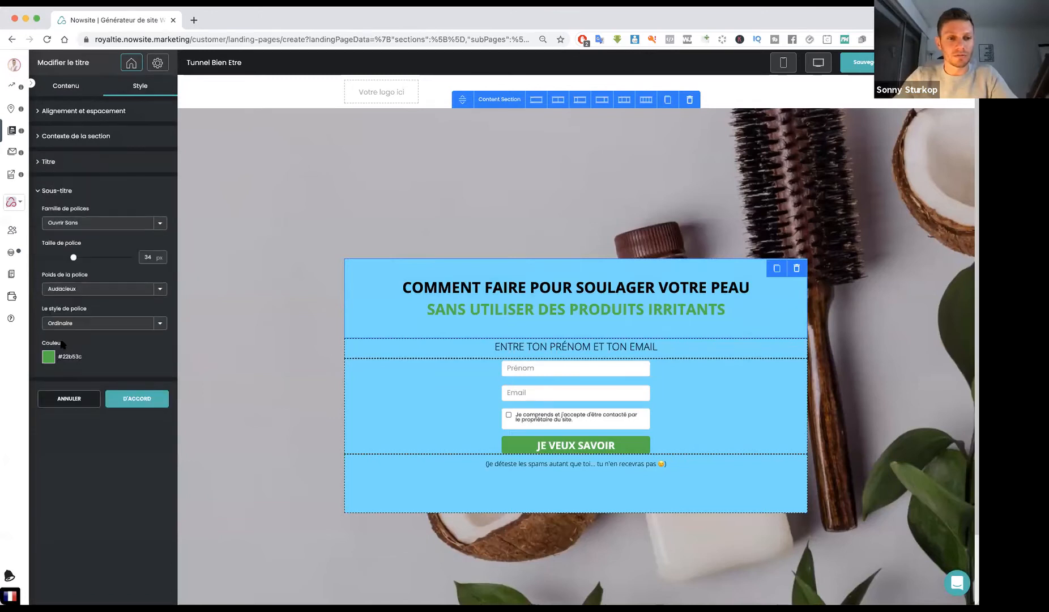
{"action": "left_click", "coordinate": [49, 357]}
{"action": "left_click_drag", "start_coordinate": [124, 427], "coordinate": [152, 428]}
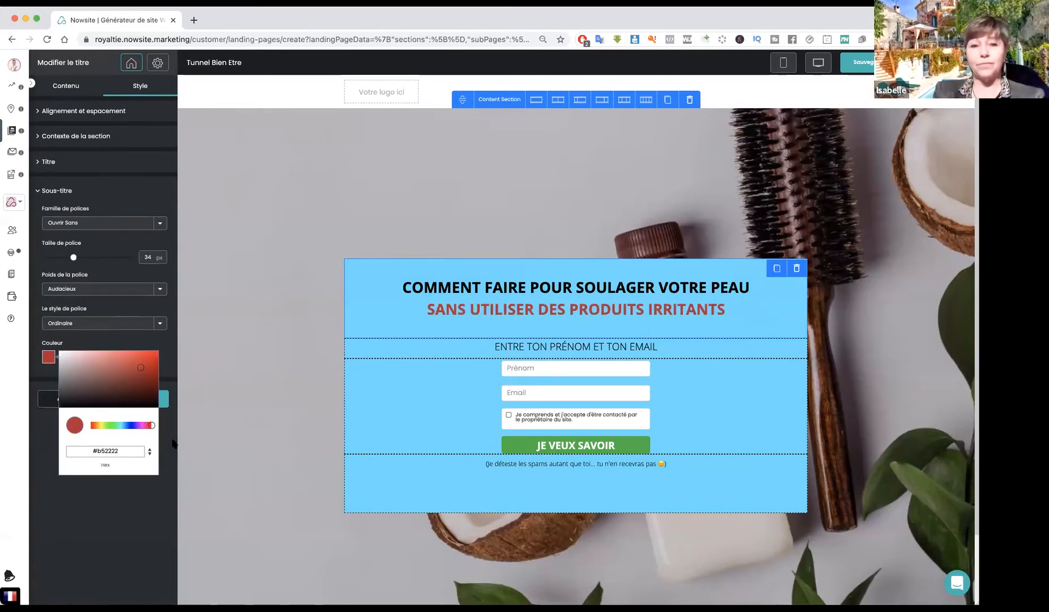
{"action": "left_click", "coordinate": [128, 490]}
{"action": "double_click", "coordinate": [74, 356]}
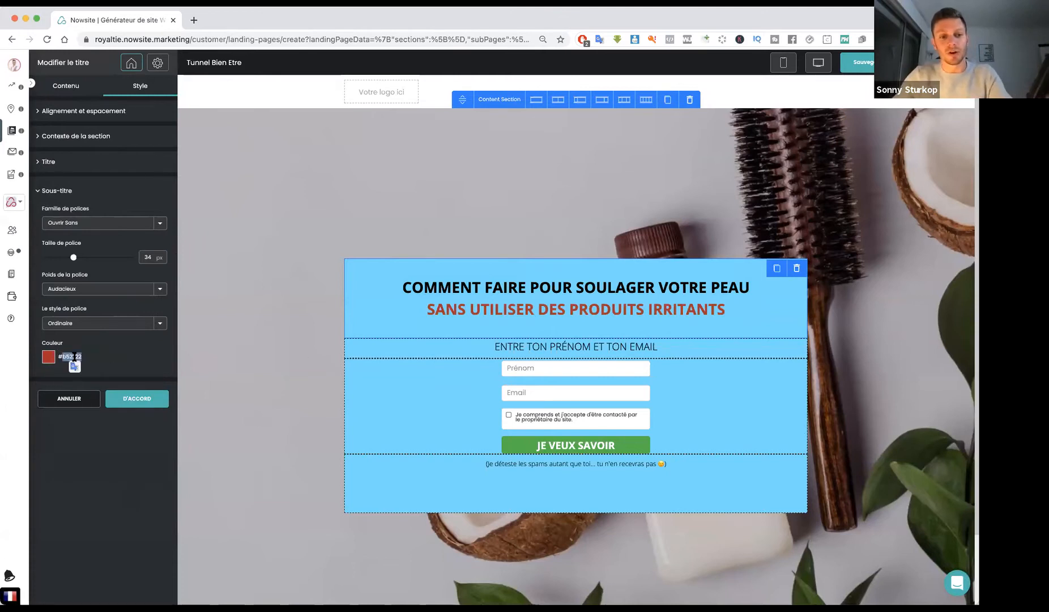
{"action": "left_click", "coordinate": [144, 399]}
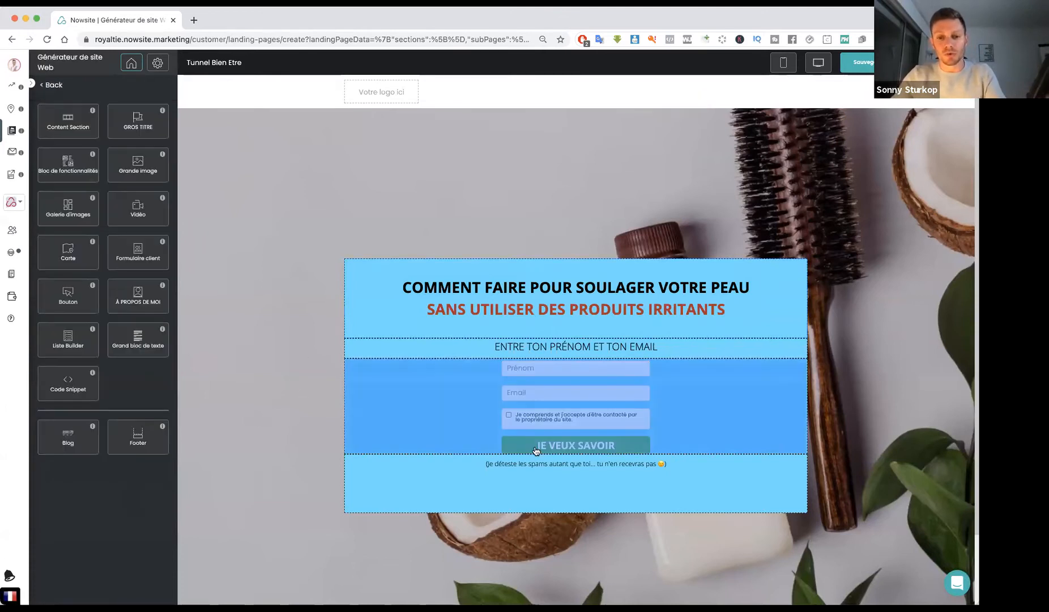
Set the "Je veux savoir" form button's colour to #b52222
{"action": "left_click", "coordinate": [536, 447]}
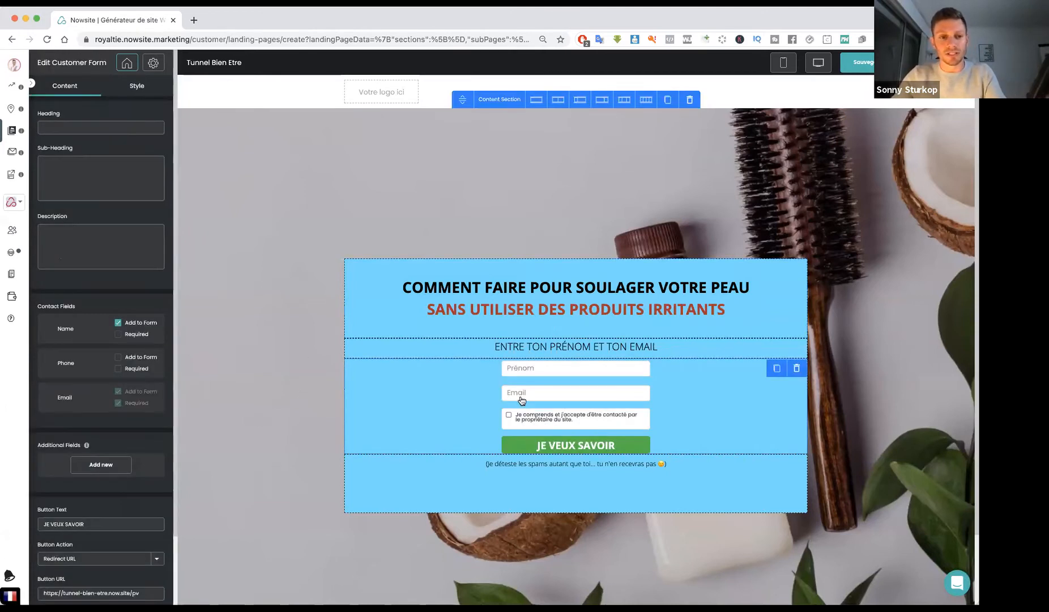
{"action": "left_click", "coordinate": [137, 86]}
{"action": "left_click", "coordinate": [49, 183]}
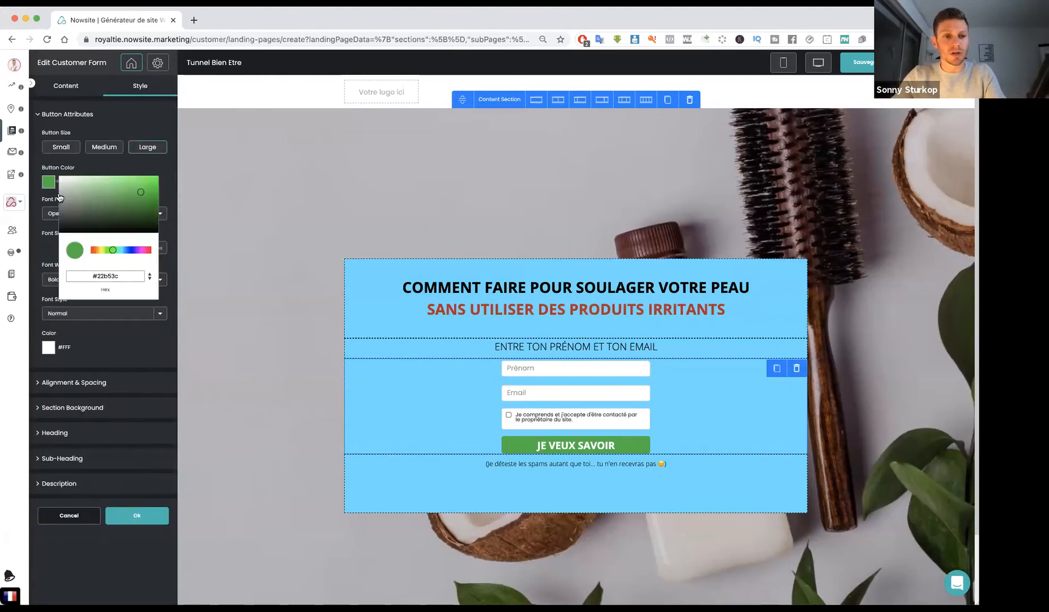
{"action": "left_click", "coordinate": [112, 275]}
{"action": "key", "text": "super+v"}
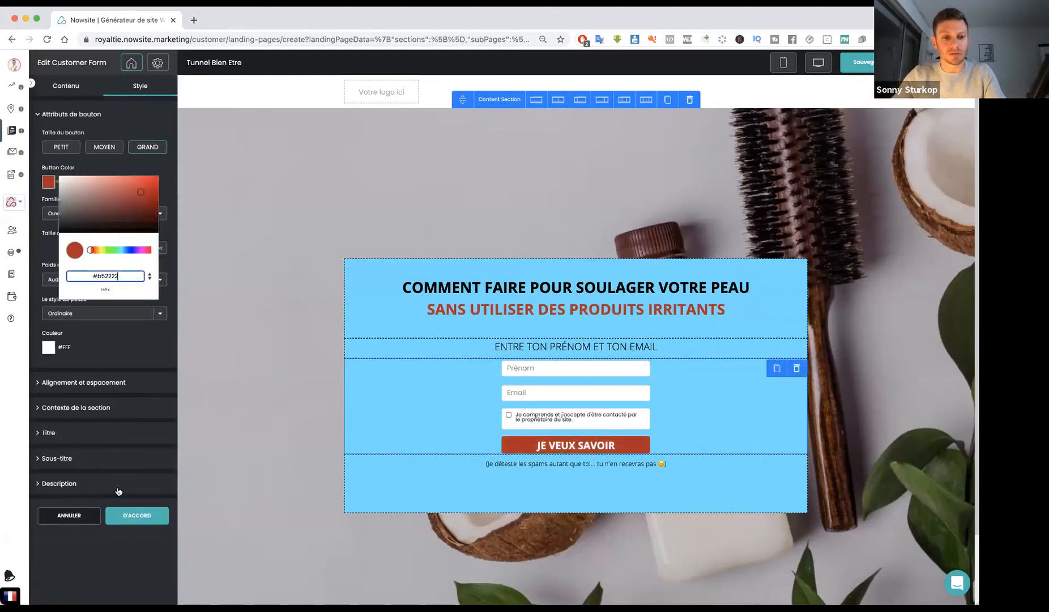
{"action": "left_click", "coordinate": [137, 515]}
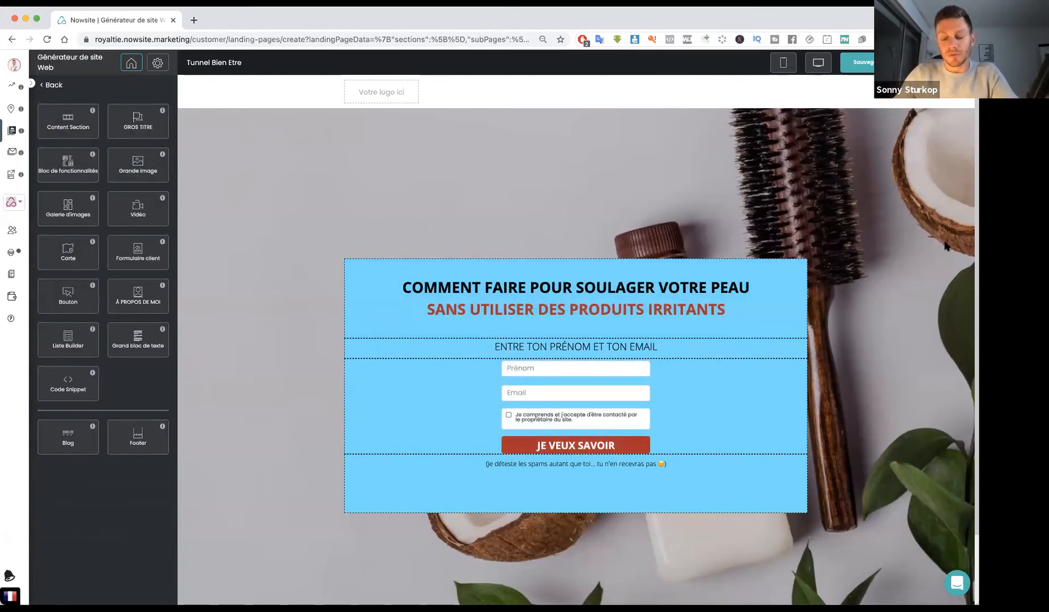
Open the image selection for the background of the content section behind the form block
{"action": "left_click", "coordinate": [264, 182]}
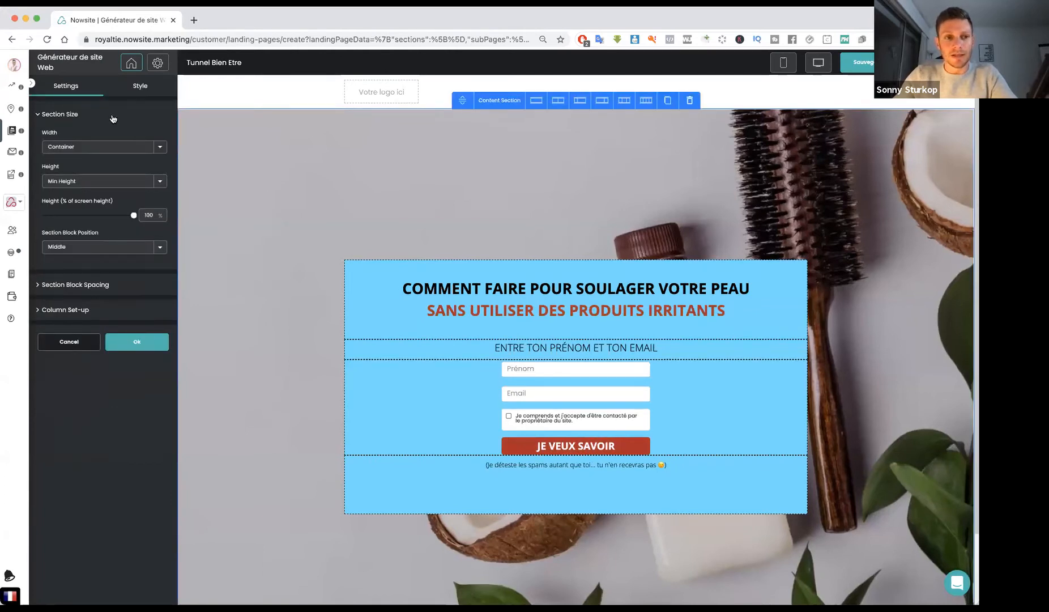
{"action": "left_click", "coordinate": [139, 85]}
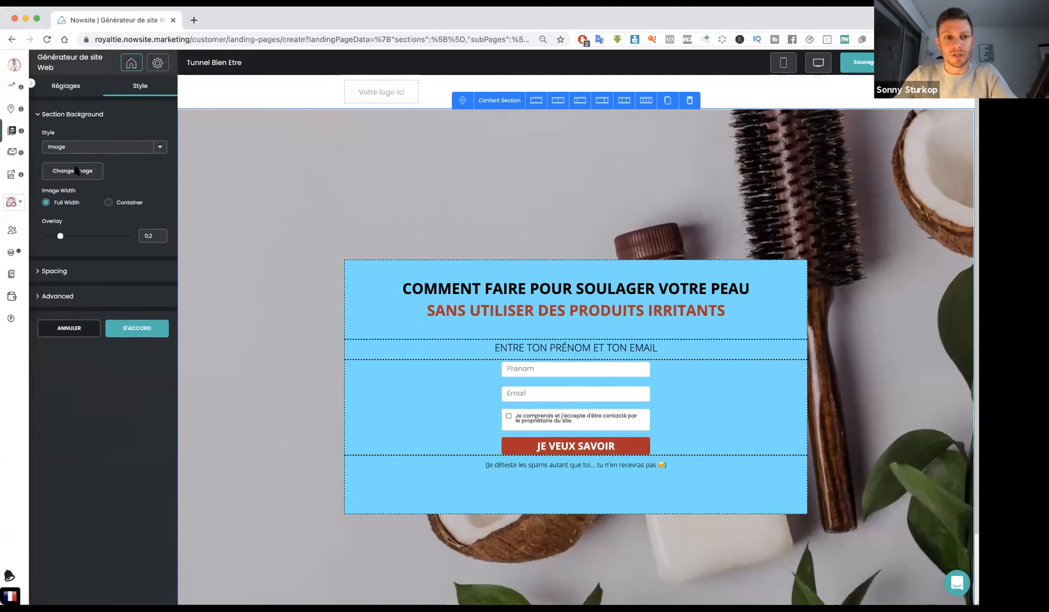
{"action": "left_click", "coordinate": [76, 170]}
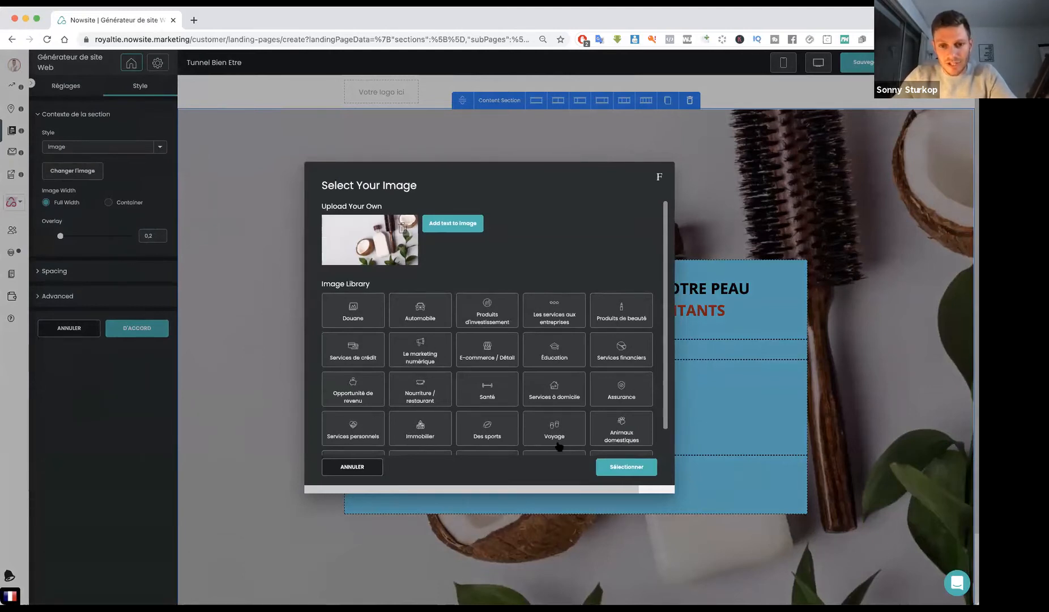
Browse the Santé category of the image library for a background picture and return to the category overview
{"action": "scroll", "coordinate": [384, 244], "scroll_direction": "down", "scroll_amount": 1}
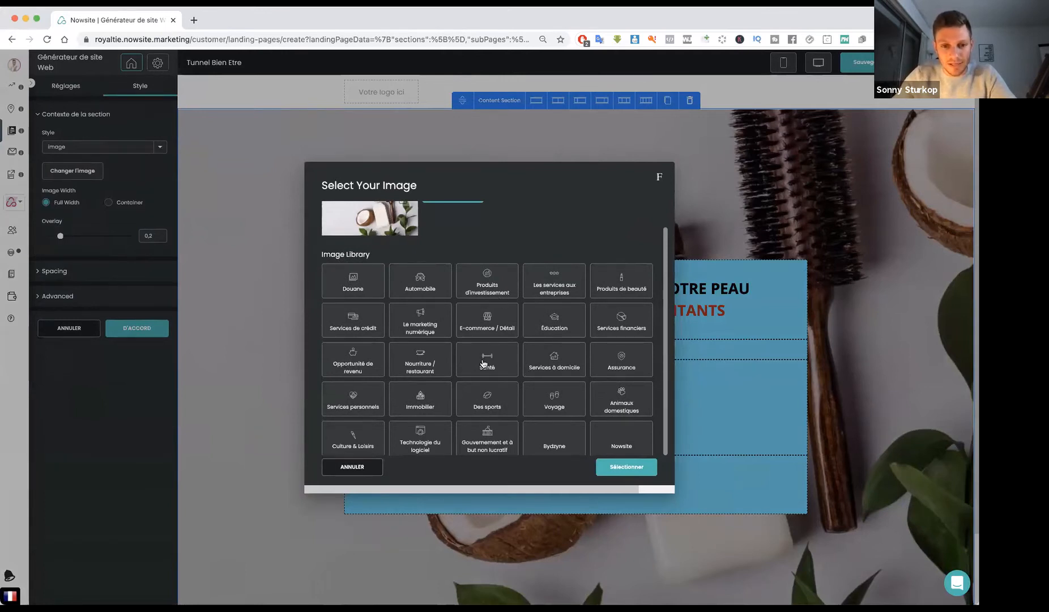
{"action": "left_click", "coordinate": [483, 363]}
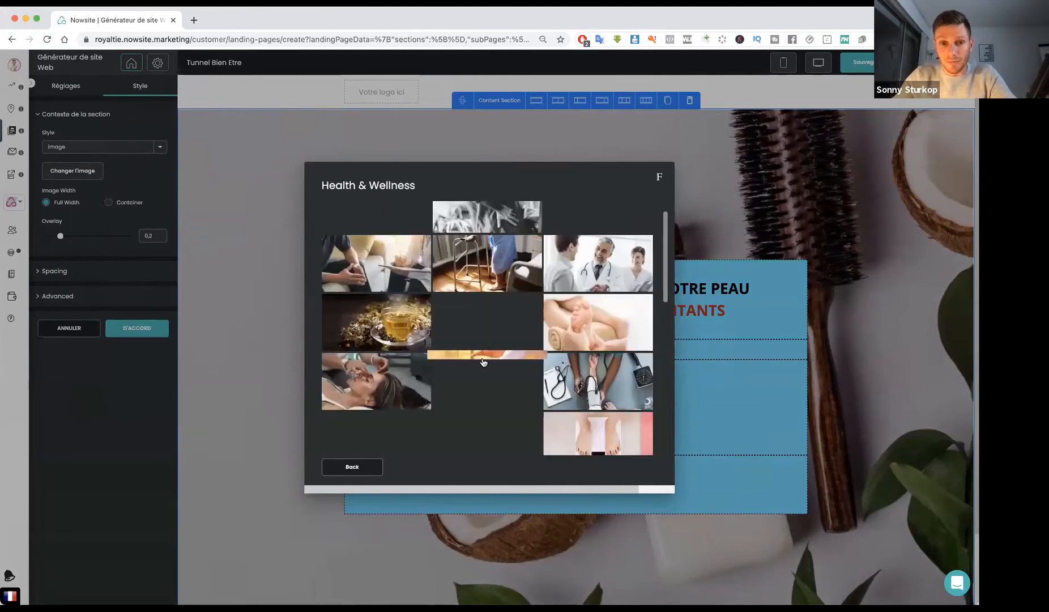
{"action": "scroll", "coordinate": [572, 307], "scroll_direction": "down", "scroll_amount": 3}
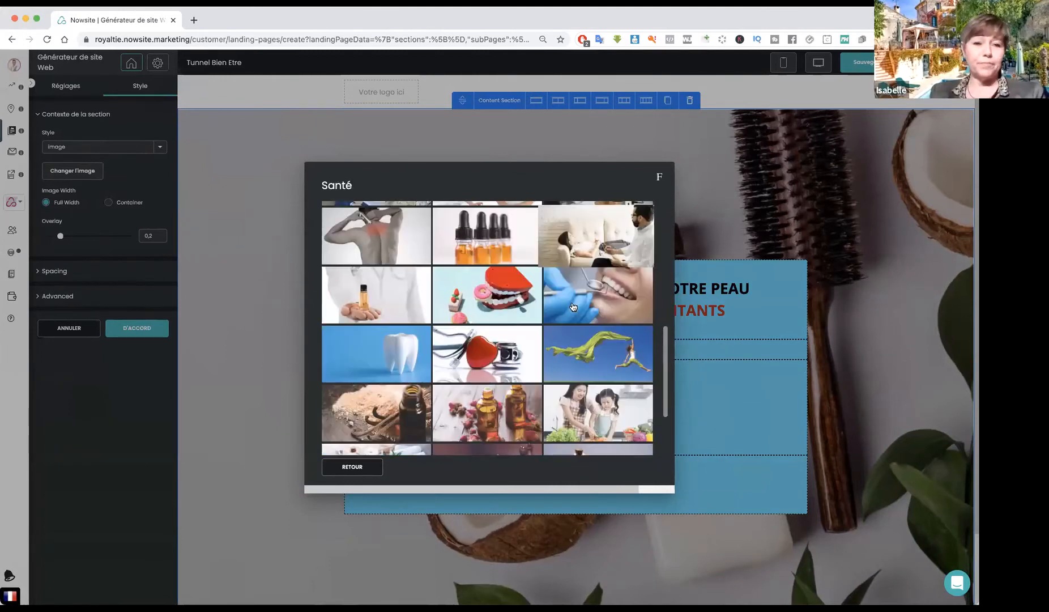
{"action": "scroll", "coordinate": [607, 304], "scroll_direction": "down", "scroll_amount": 1}
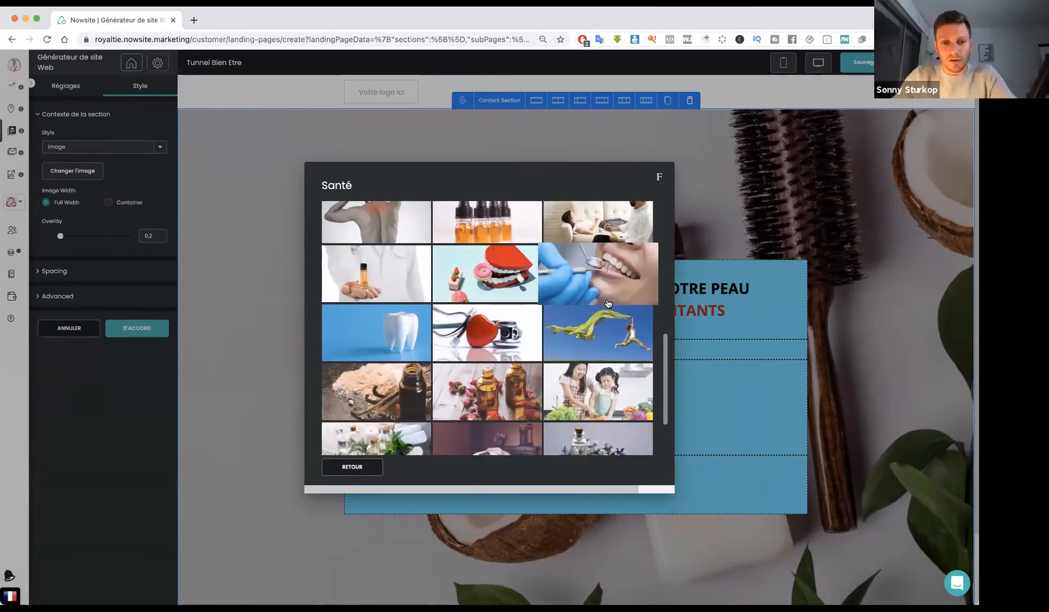
{"action": "scroll", "coordinate": [607, 303], "scroll_direction": "down", "scroll_amount": 1}
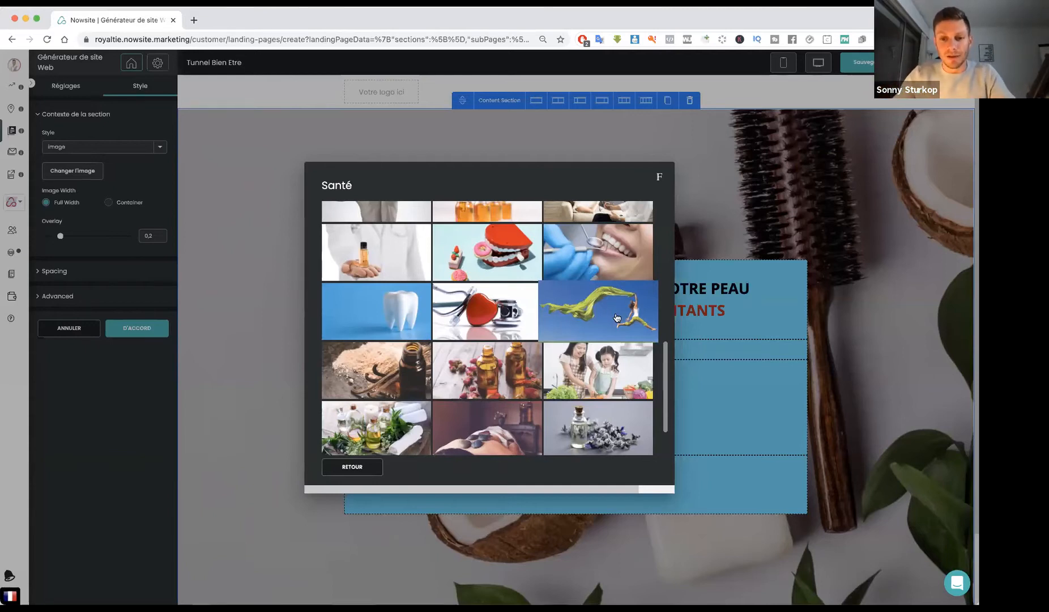
{"action": "scroll", "coordinate": [616, 318], "scroll_direction": "down", "scroll_amount": 2}
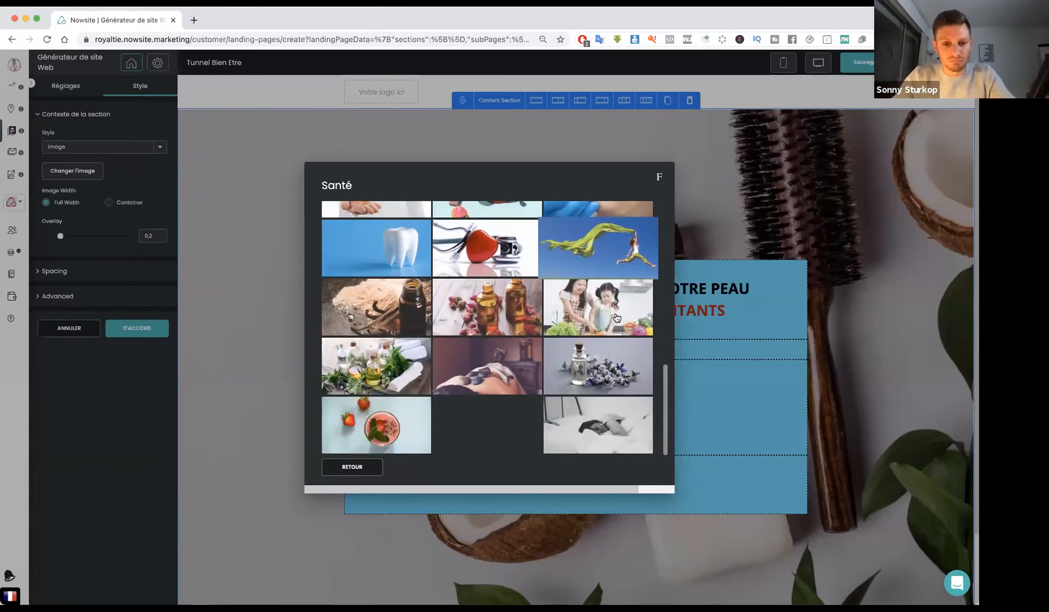
{"action": "scroll", "coordinate": [617, 318], "scroll_direction": "up", "scroll_amount": 6}
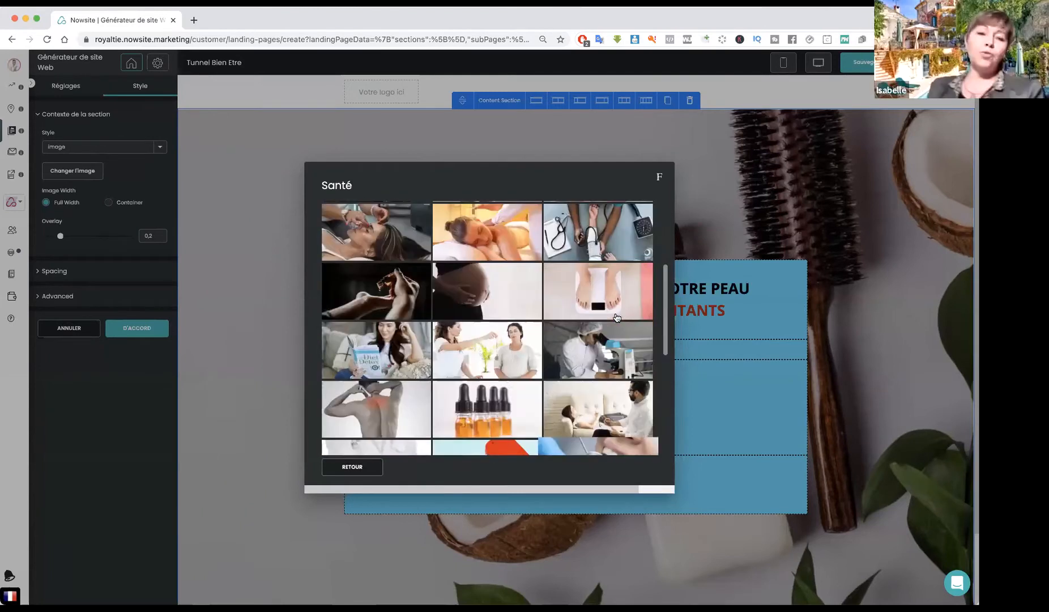
{"action": "scroll", "coordinate": [616, 318], "scroll_direction": "up", "scroll_amount": 6}
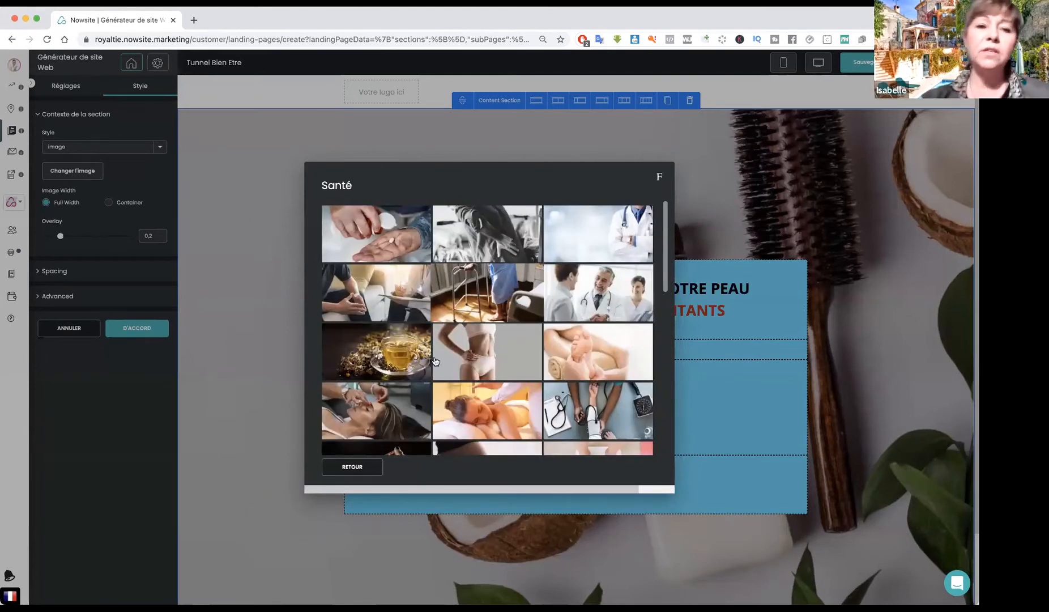
{"action": "left_click", "coordinate": [351, 466]}
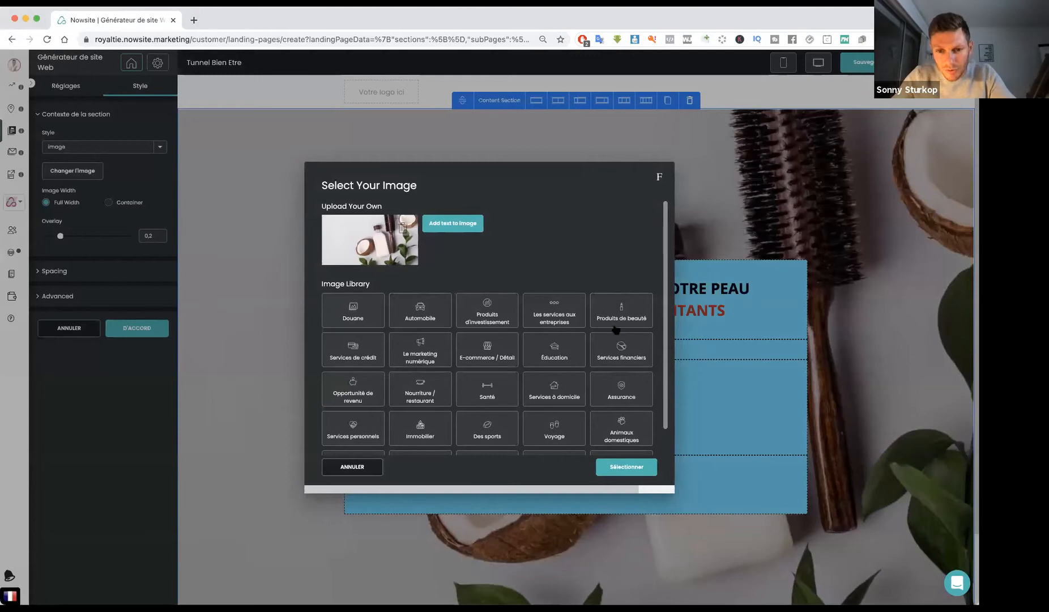
Look through the Produits de beauté category of the image library and return to the category overview
{"action": "scroll", "coordinate": [608, 388], "scroll_direction": "down", "scroll_amount": 1}
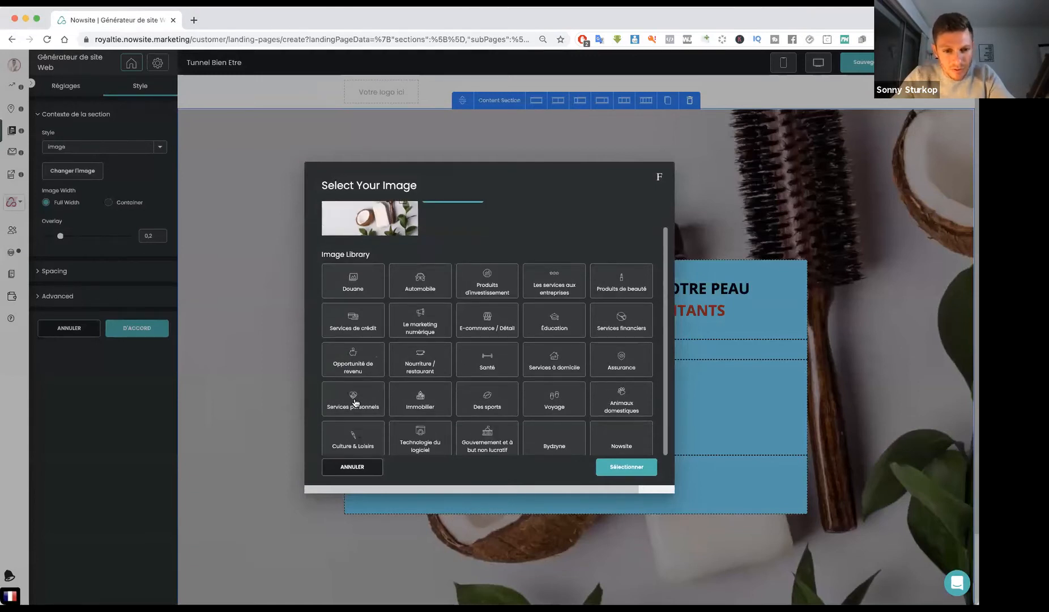
{"action": "left_click", "coordinate": [613, 284]}
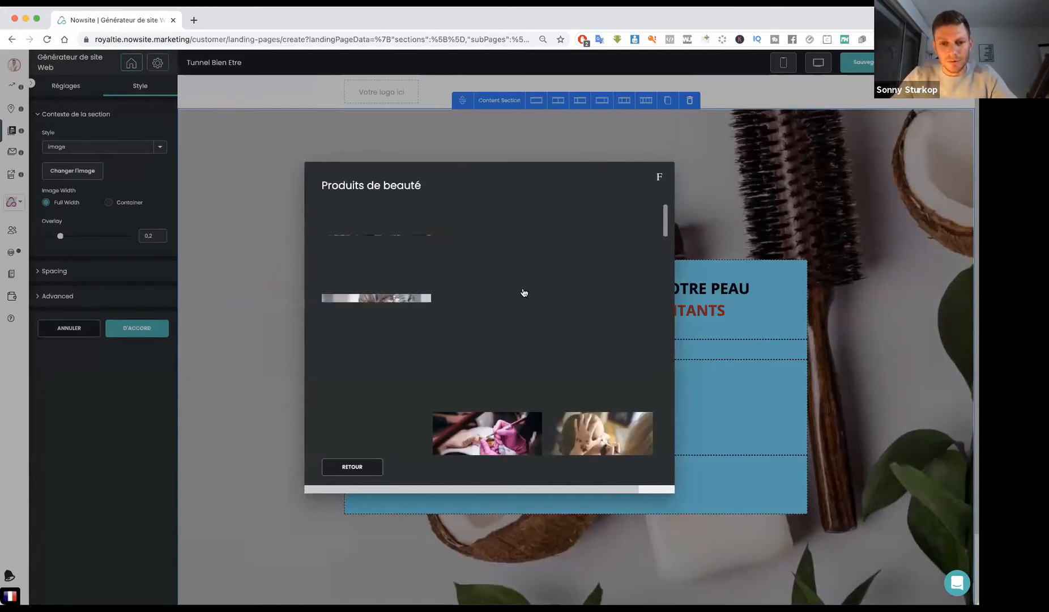
{"action": "scroll", "coordinate": [509, 283], "scroll_direction": "down", "scroll_amount": 5}
{"action": "scroll", "coordinate": [497, 275], "scroll_direction": "down", "scroll_amount": 5}
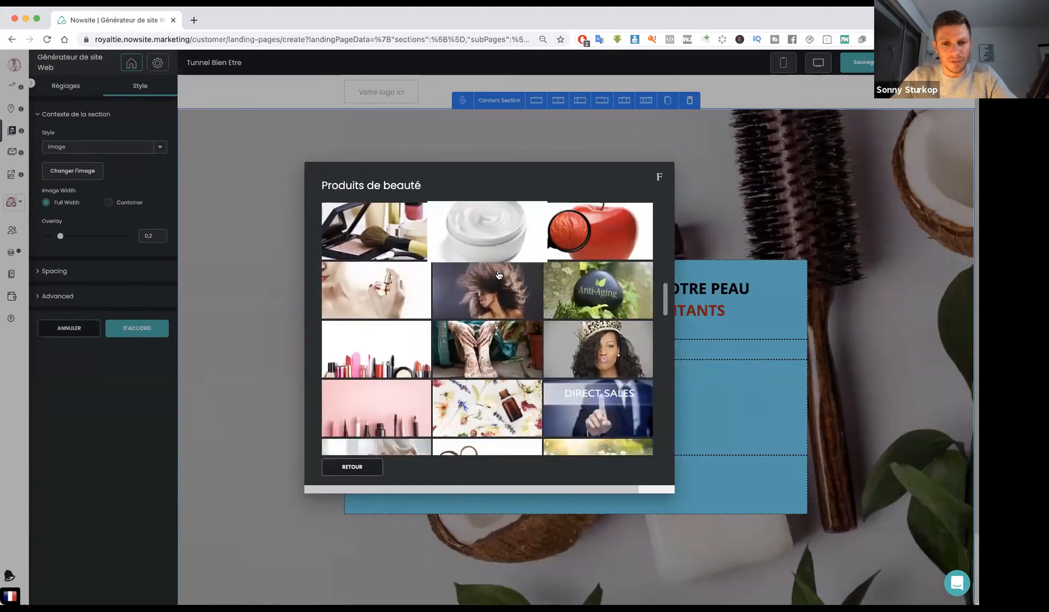
{"action": "scroll", "coordinate": [498, 275], "scroll_direction": "down", "scroll_amount": 3}
{"action": "scroll", "coordinate": [498, 275], "scroll_direction": "down", "scroll_amount": 1}
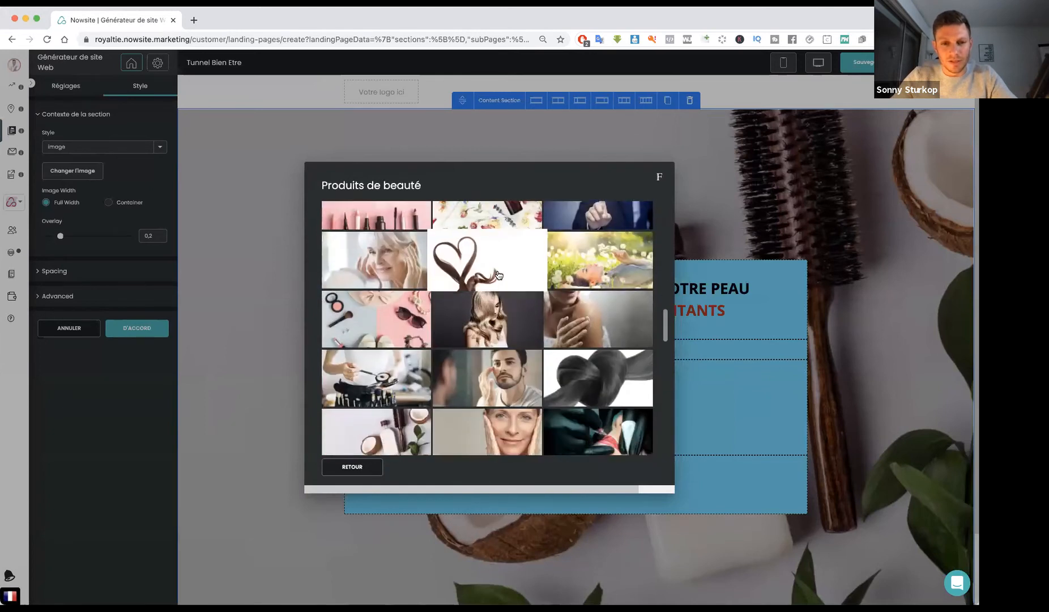
{"action": "scroll", "coordinate": [494, 290], "scroll_direction": "down", "scroll_amount": 4}
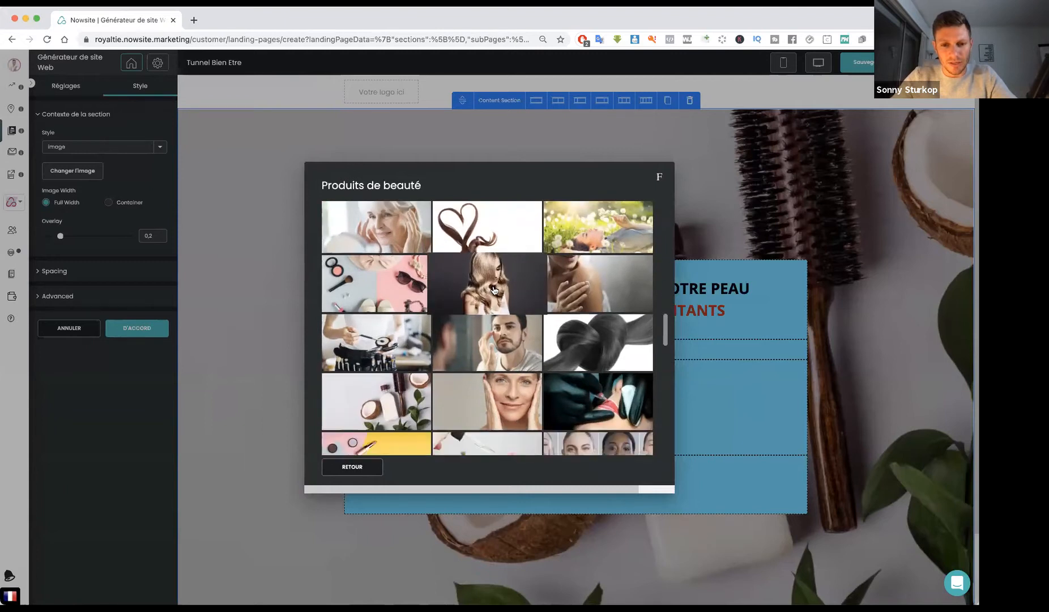
{"action": "scroll", "coordinate": [494, 290], "scroll_direction": "down", "scroll_amount": 5}
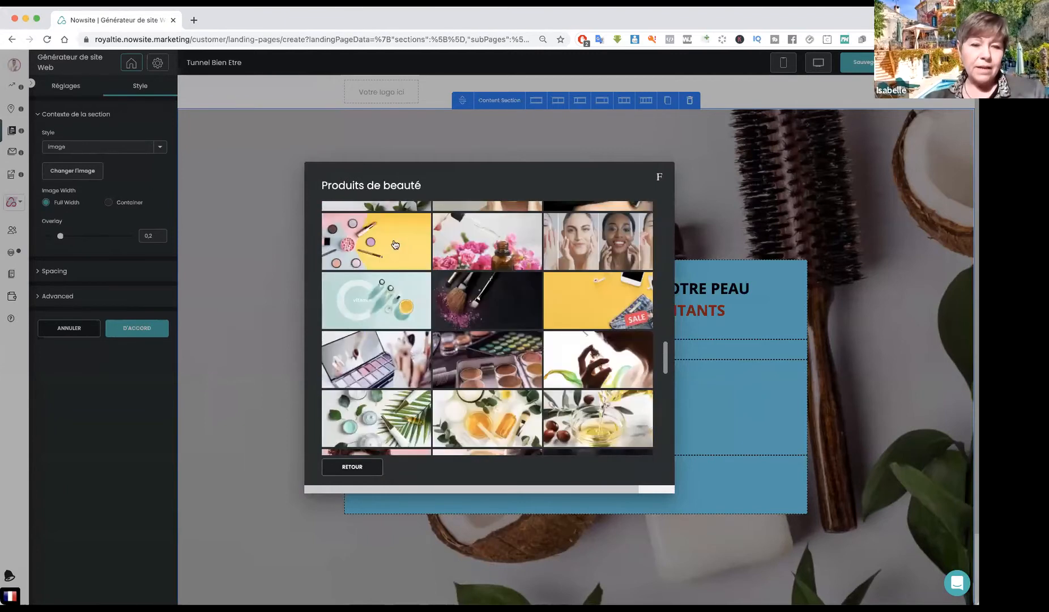
{"action": "left_click", "coordinate": [352, 467]}
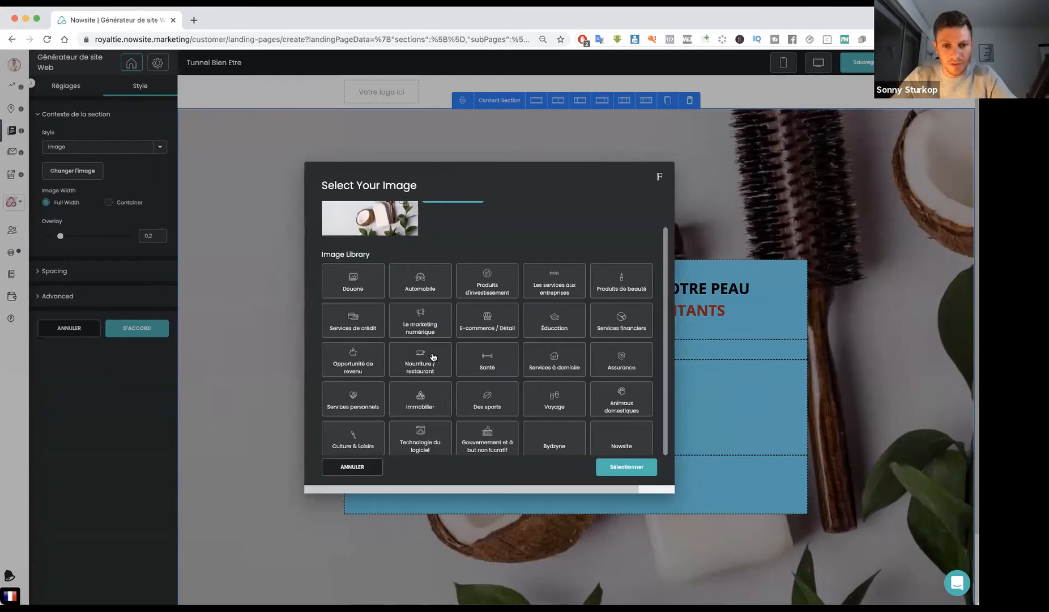
Set the herbal tea cup picture from the Santé category, uncropped, as the section's background image
{"action": "left_click", "coordinate": [479, 359]}
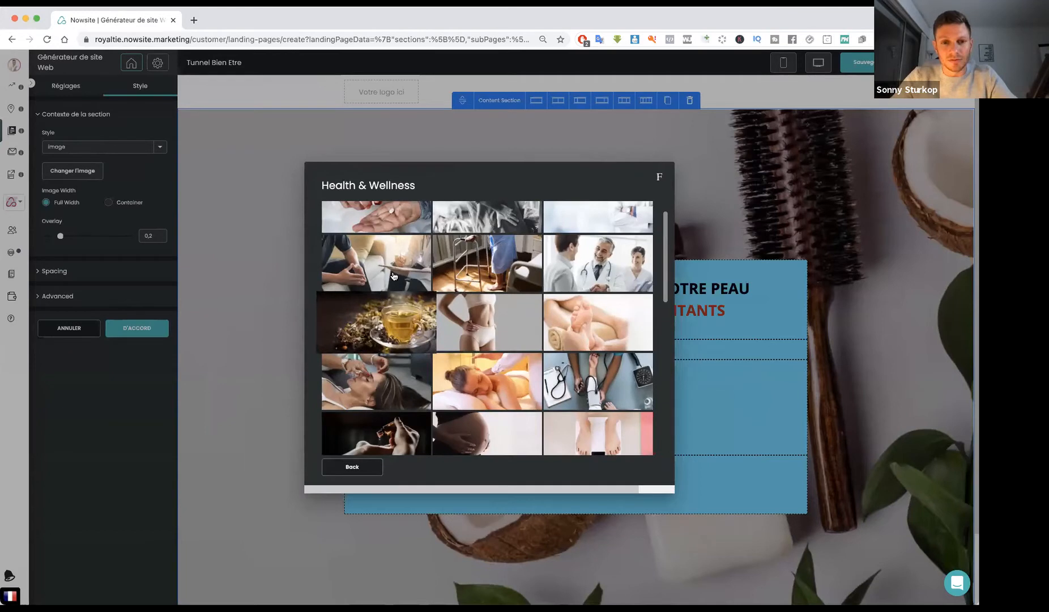
{"action": "left_click", "coordinate": [388, 320]}
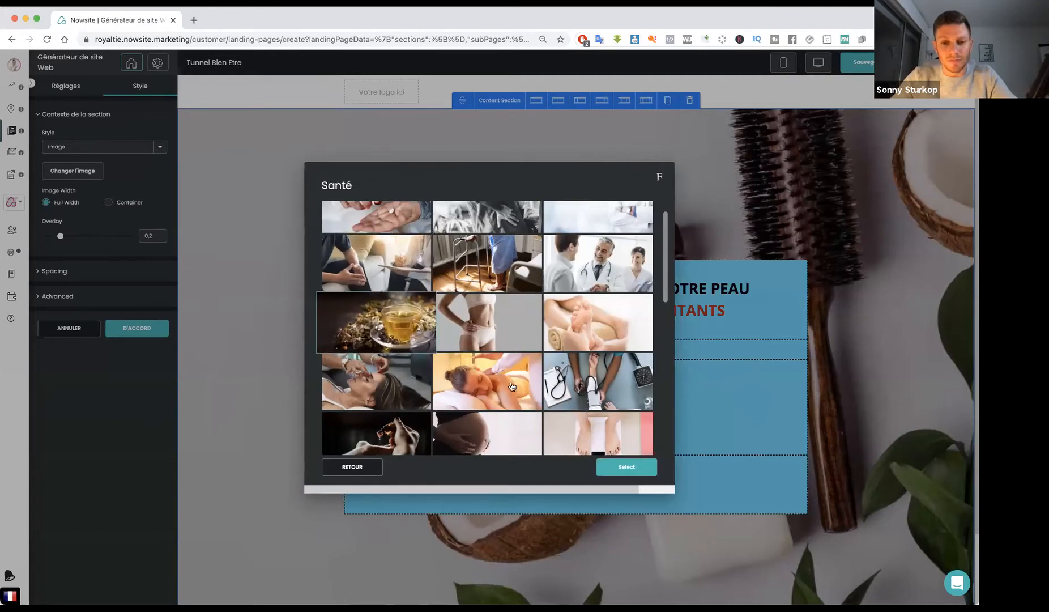
{"action": "left_click", "coordinate": [610, 472]}
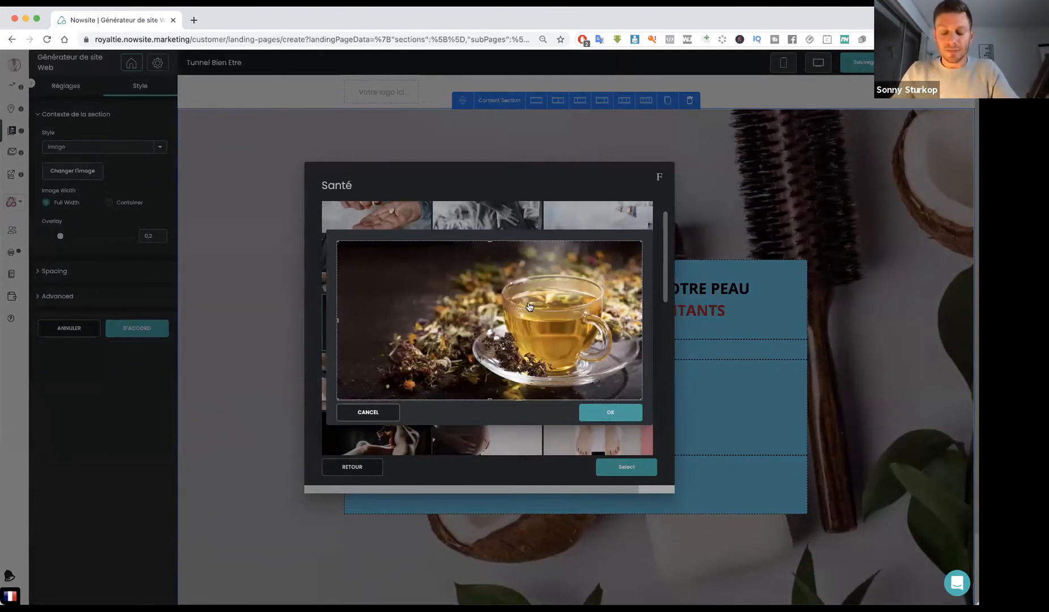
{"action": "left_click", "coordinate": [610, 413]}
{"action": "left_click", "coordinate": [622, 467]}
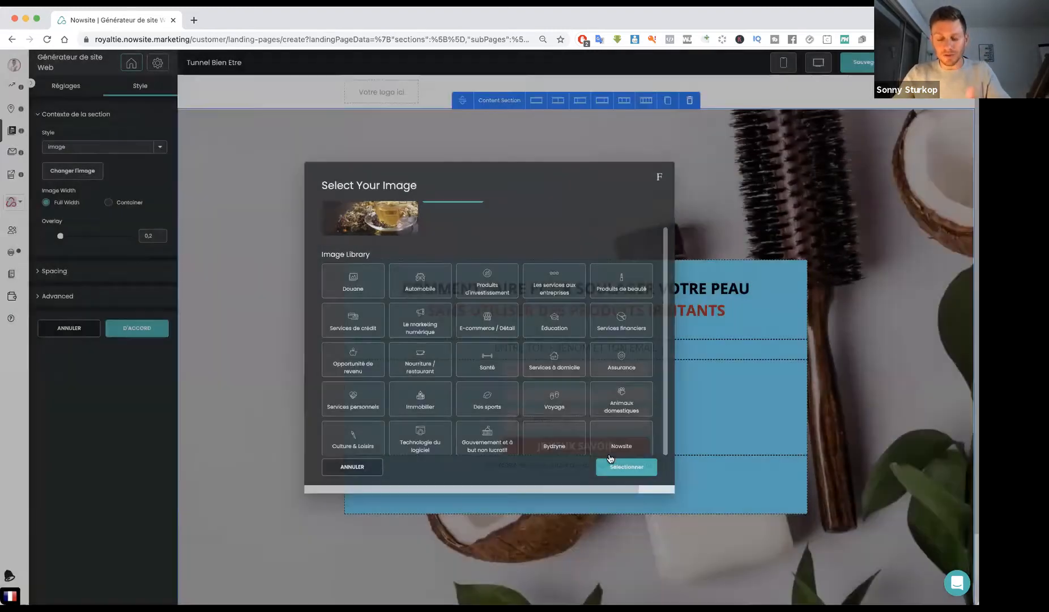
{"action": "left_click", "coordinate": [610, 460]}
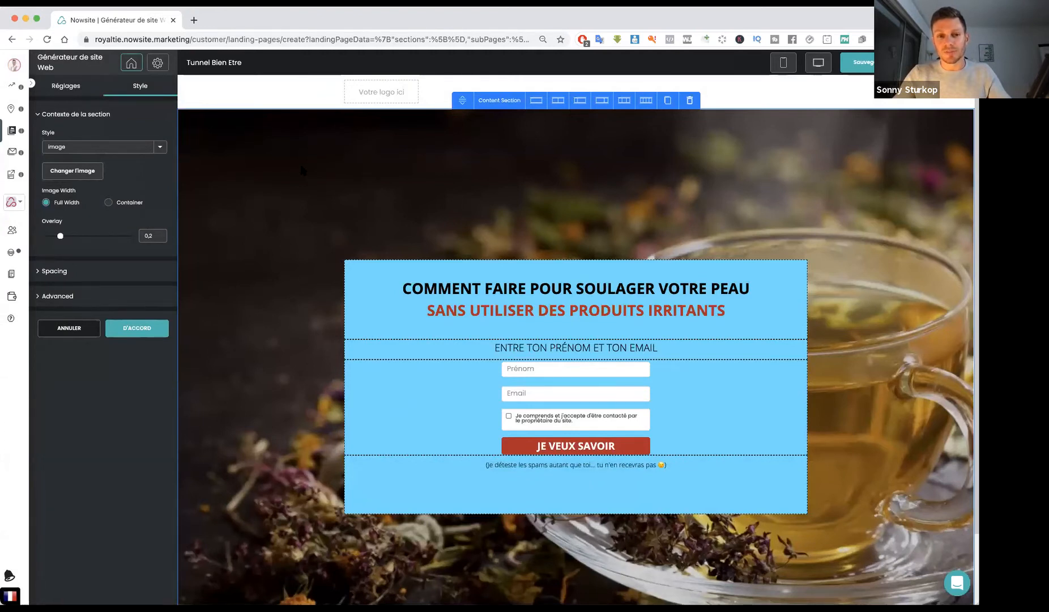
{"action": "left_click", "coordinate": [76, 170]}
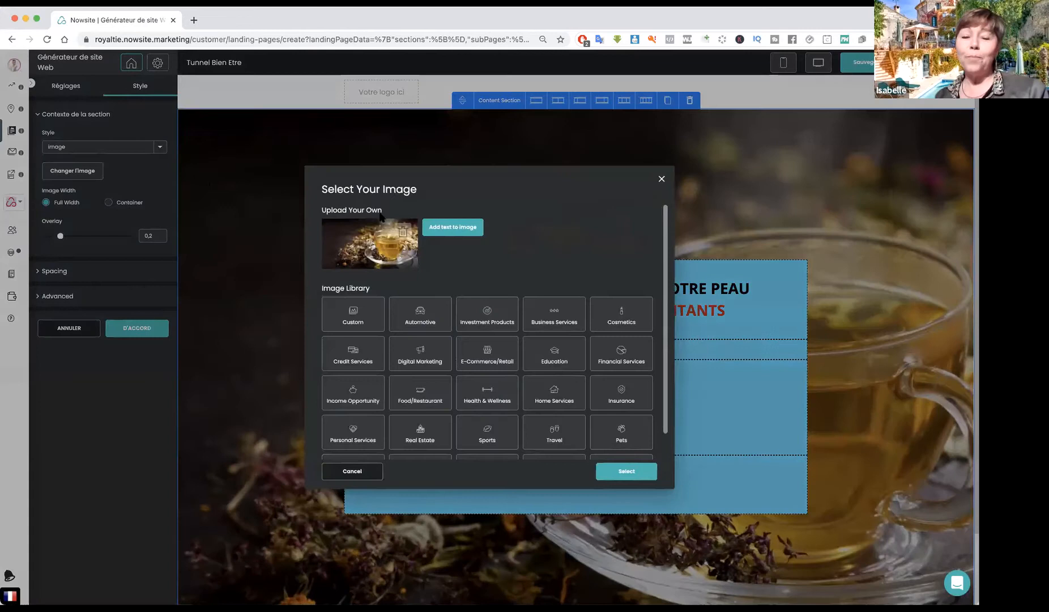
{"action": "left_click", "coordinate": [660, 177]}
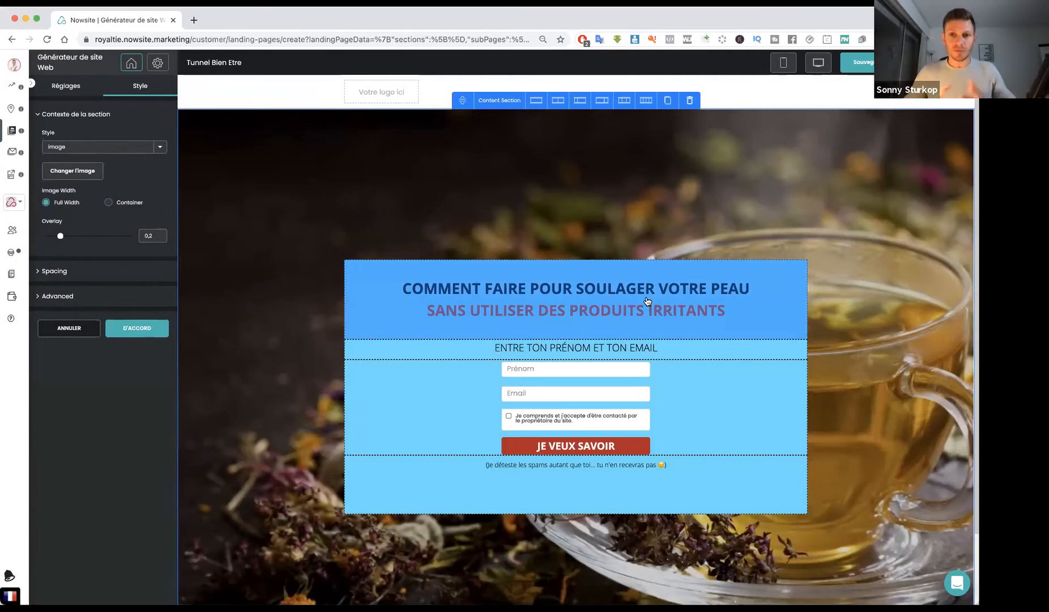
Change the main headline's title to "COMMENT FAIRE POUR MIEUX DORMIR"
{"action": "left_click", "coordinate": [594, 308]}
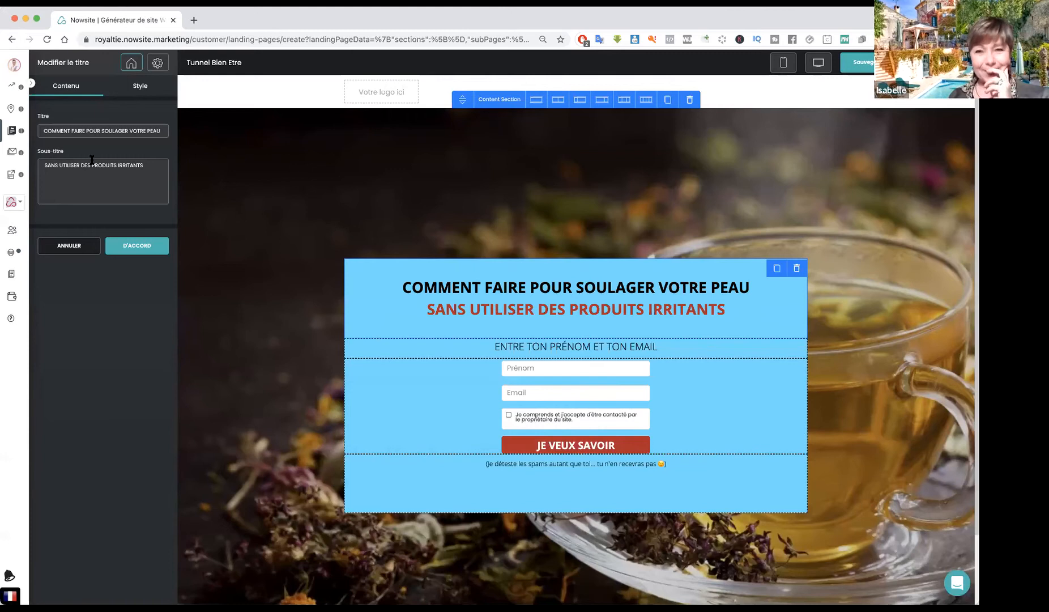
{"action": "left_click_drag", "start_coordinate": [61, 131], "coordinate": [176, 137]}
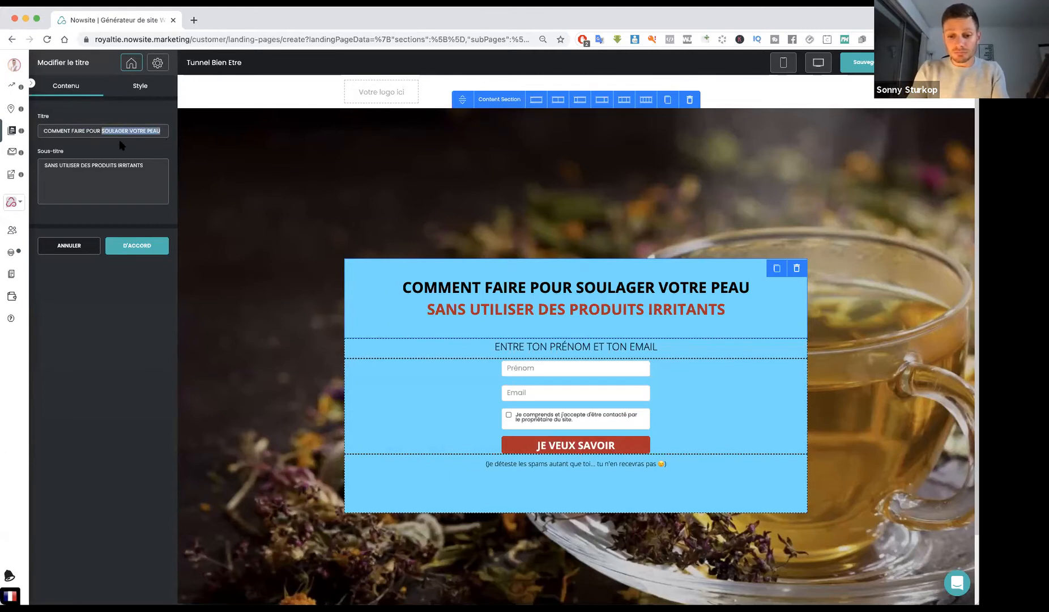
{"action": "type", "text": "Mieux"}
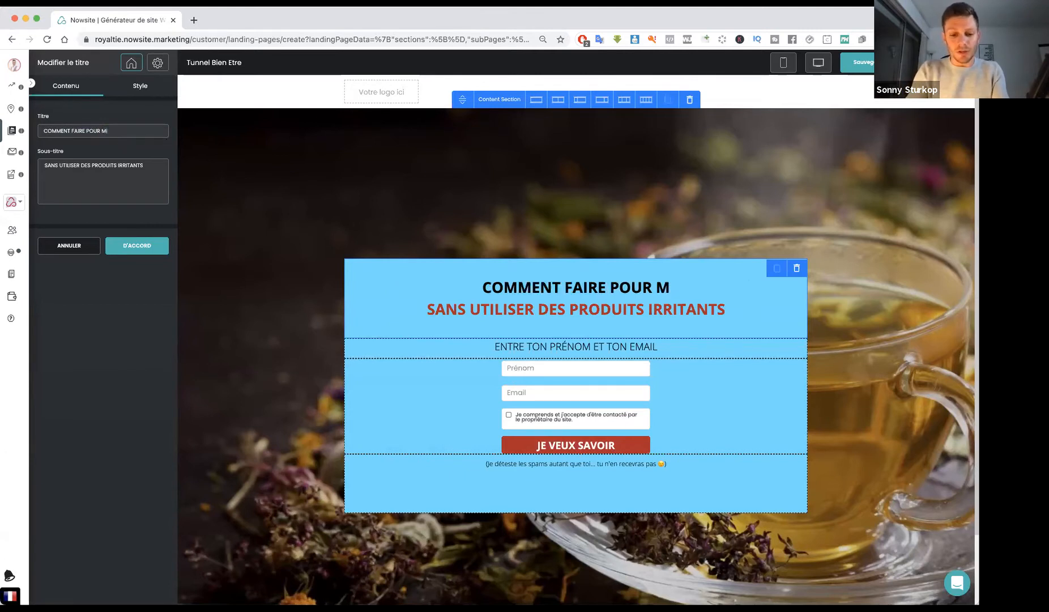
{"action": "key", "text": "BackSpace"}
{"action": "key", "text": "BackSpace"}
{"action": "key", "text": "BackSpace"}
{"action": "key", "text": "BackSpace"}
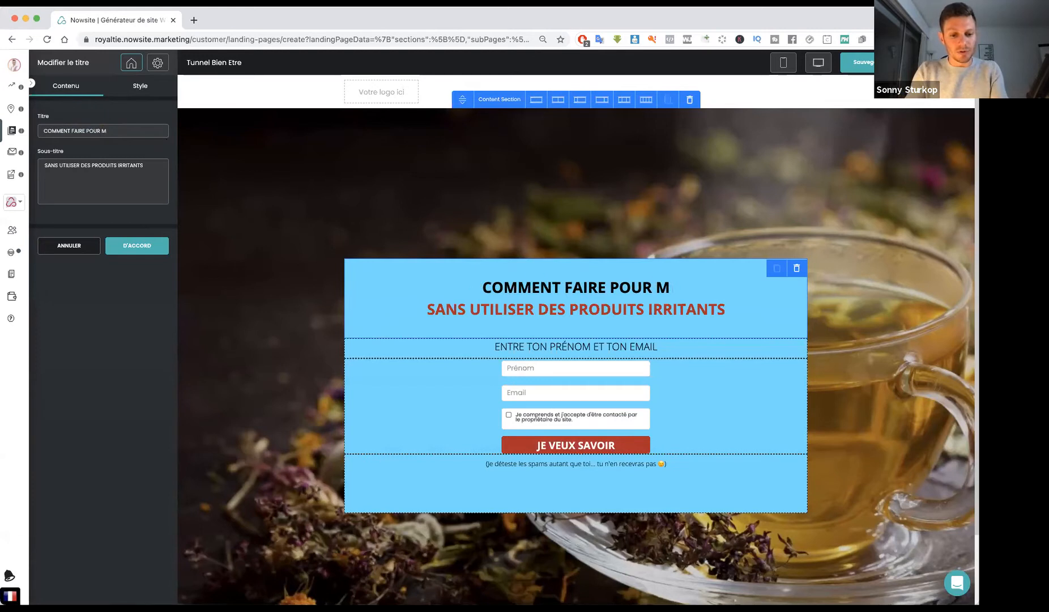
{"action": "type", "text": "IEUX DORMIR"}
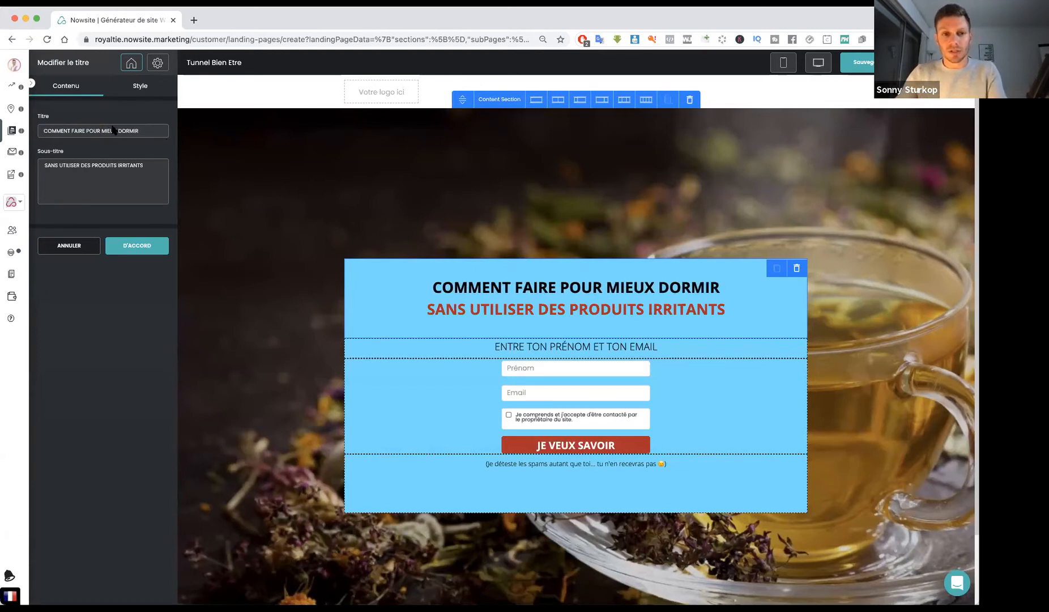
Change the main headline's sub-heading to "SANS MEDICAMENTS" and apply the headline changes
{"action": "left_click_drag", "start_coordinate": [153, 168], "coordinate": [67, 170]}
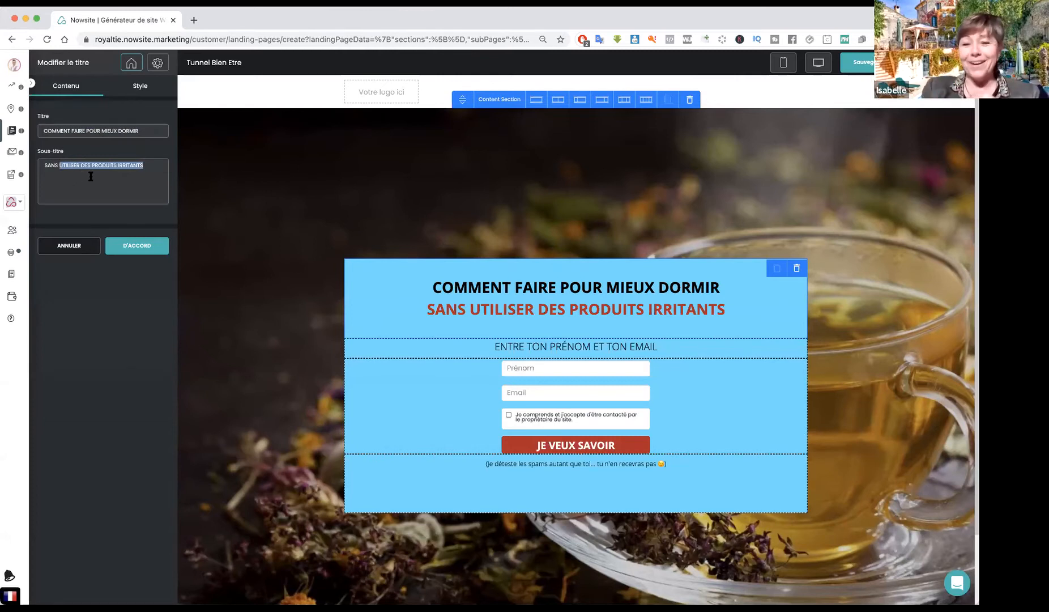
{"action": "type", "text": "MEDICAMENTS"}
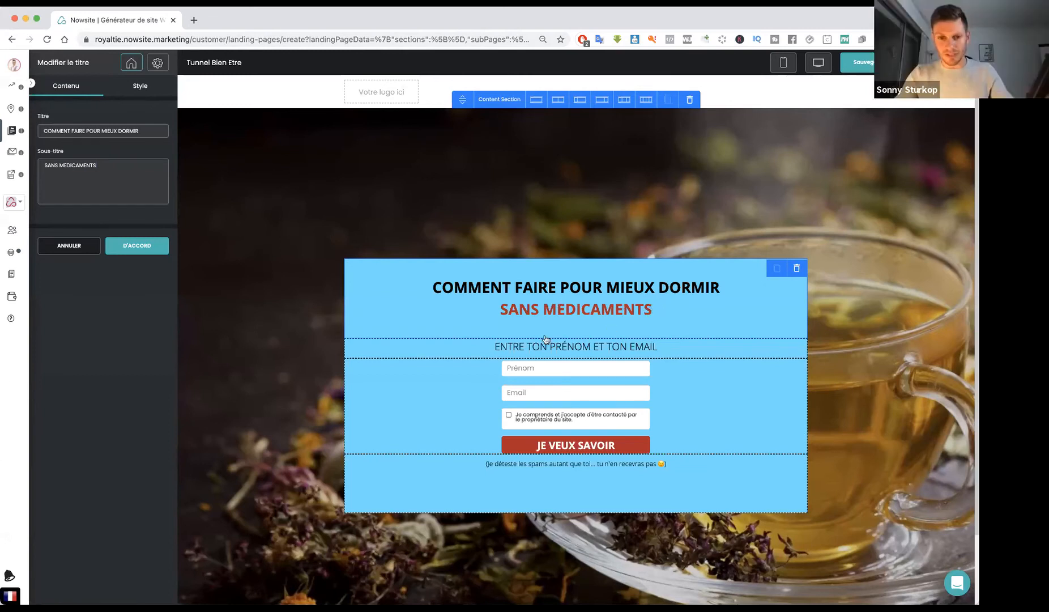
{"action": "left_click", "coordinate": [143, 246]}
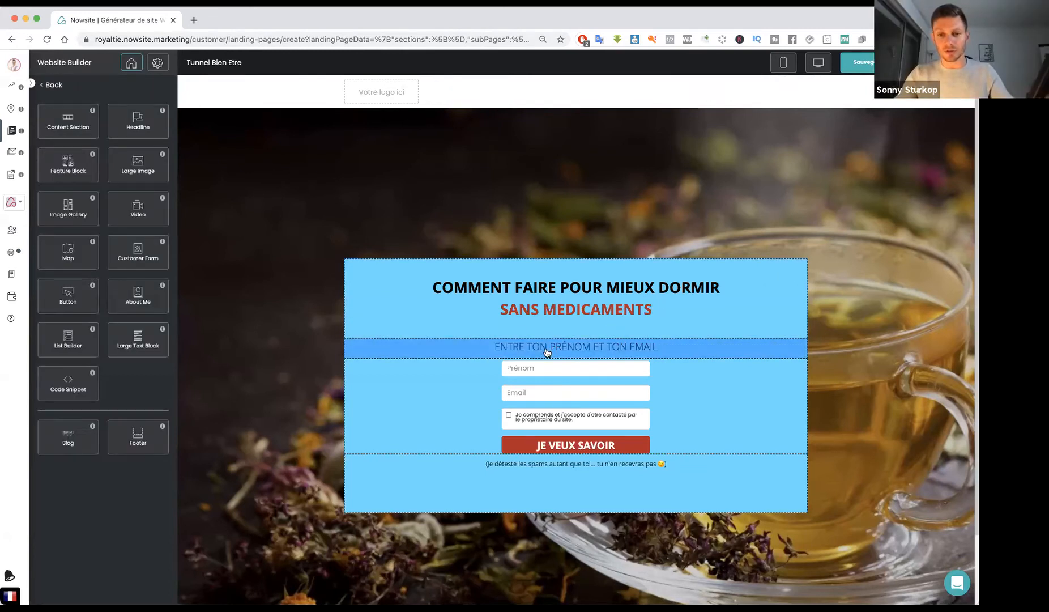
Extend the headline above the form to read "ENTRE TON PRÉNOM ET TON EMAIL POUR DÉCOUVRIR MON ASTUCE" and apply it
{"action": "left_click", "coordinate": [547, 352]}
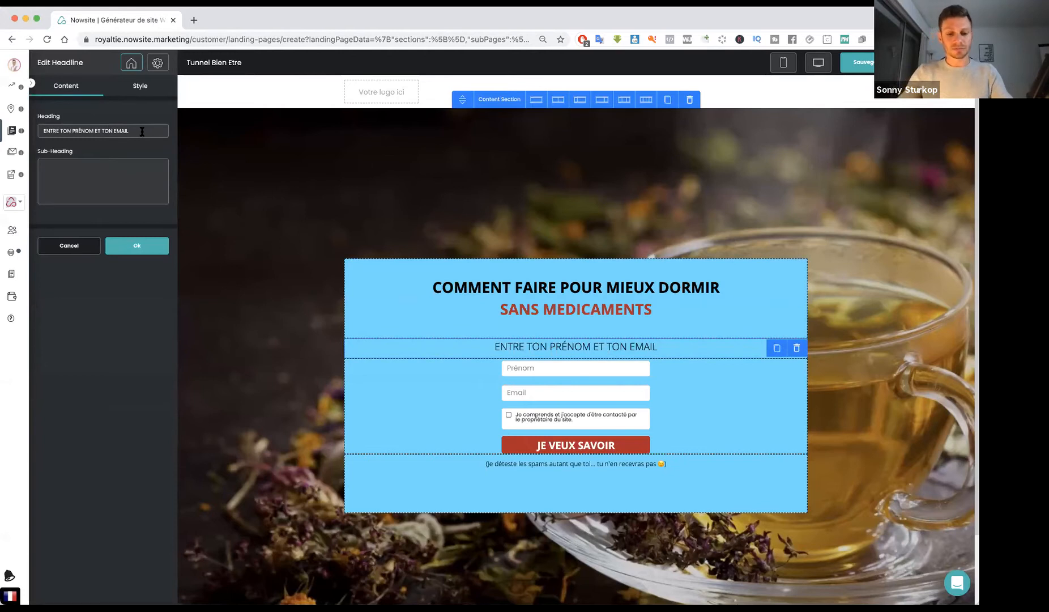
{"action": "type", "text": "P"}
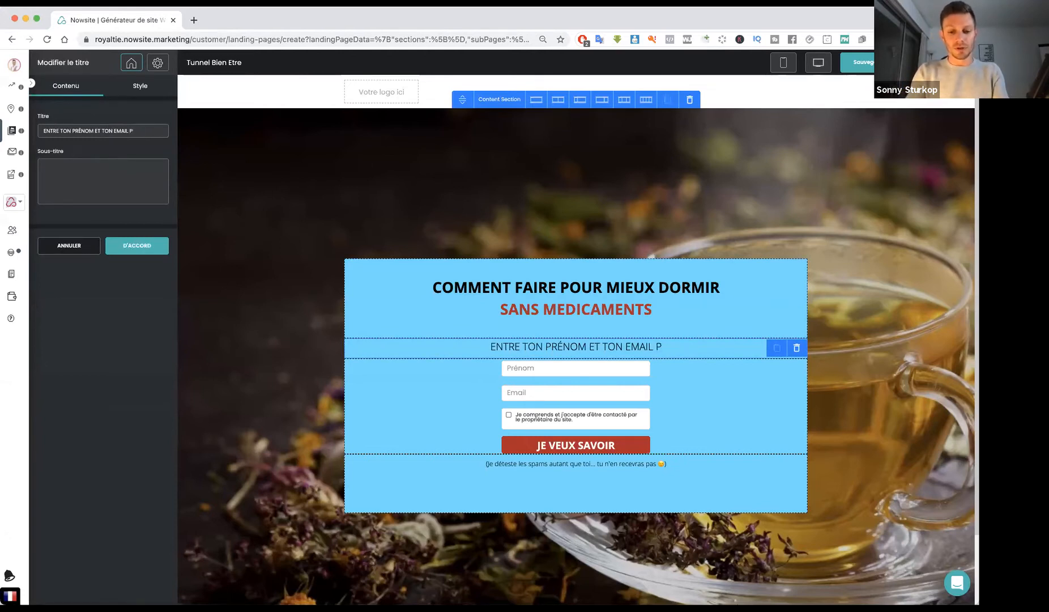
{"action": "type", "text": "OUR DÉCP"}
{"action": "key", "text": "BackSpace"}
{"action": "type", "text": "O"}
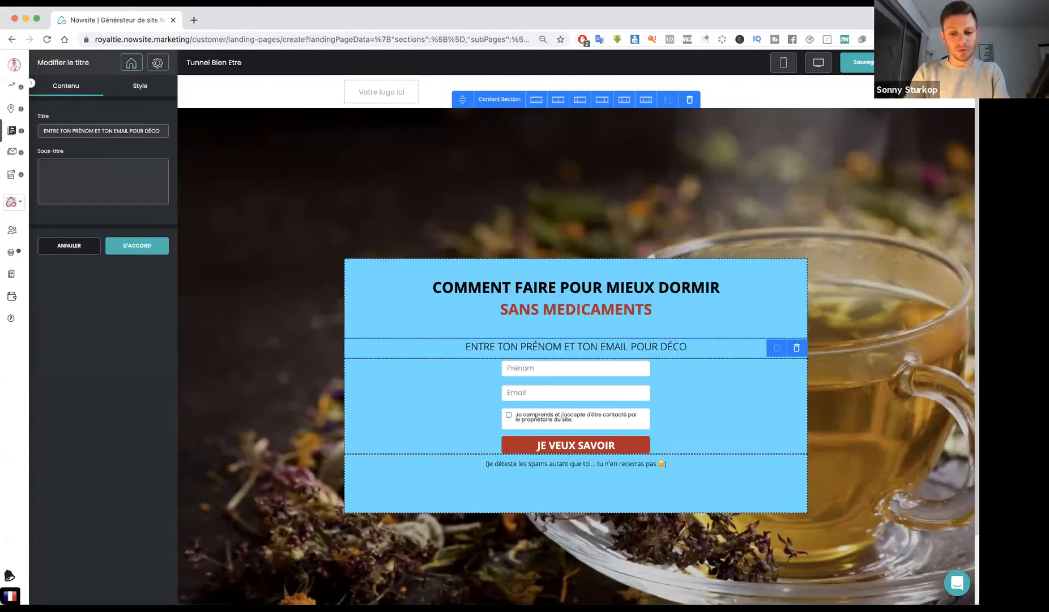
{"action": "type", "text": "UVRIR MON ASTUCE"}
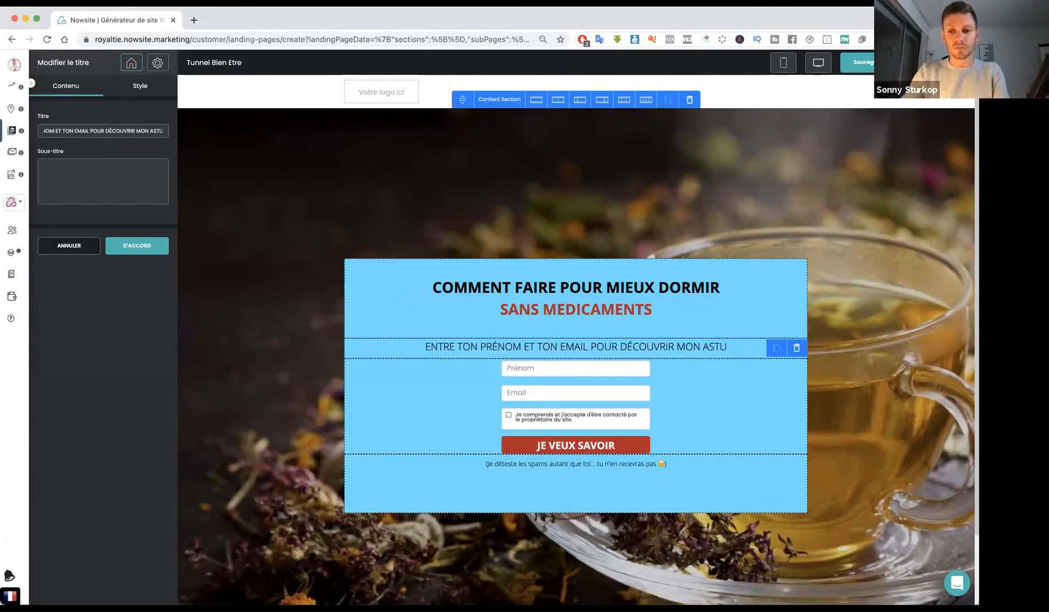
{"action": "left_click", "coordinate": [134, 245]}
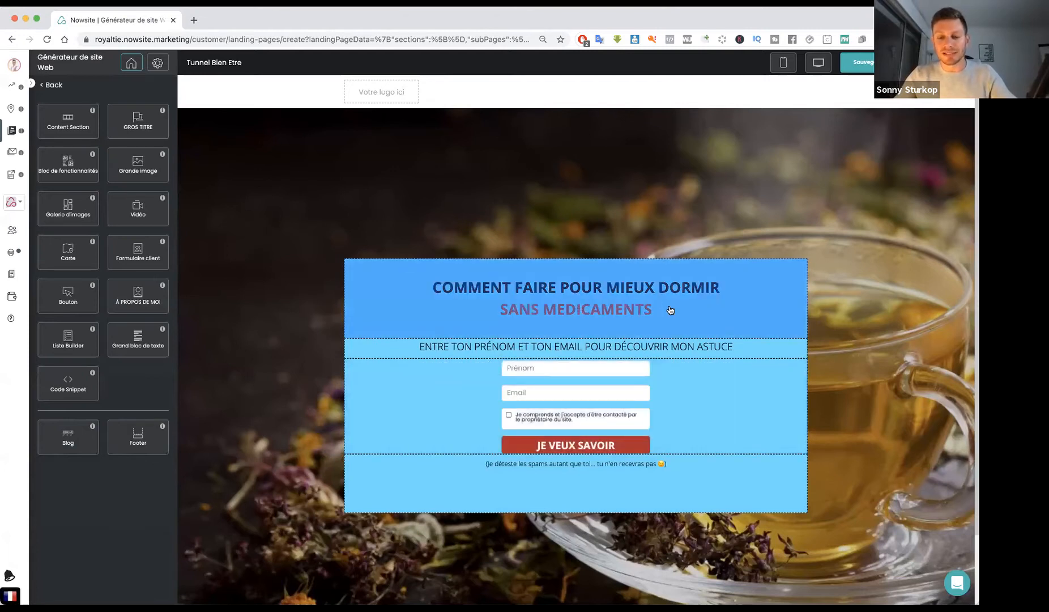
Replace the section's background image with the white-coated doctor picture from the Santé category of the image library
{"action": "left_click", "coordinate": [306, 168]}
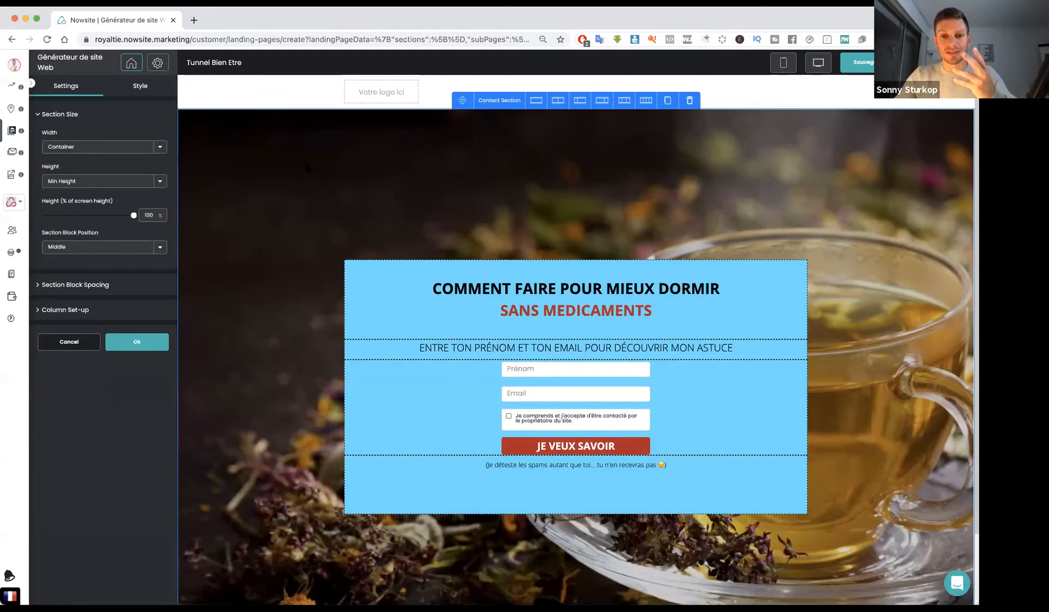
{"action": "left_click", "coordinate": [144, 86]}
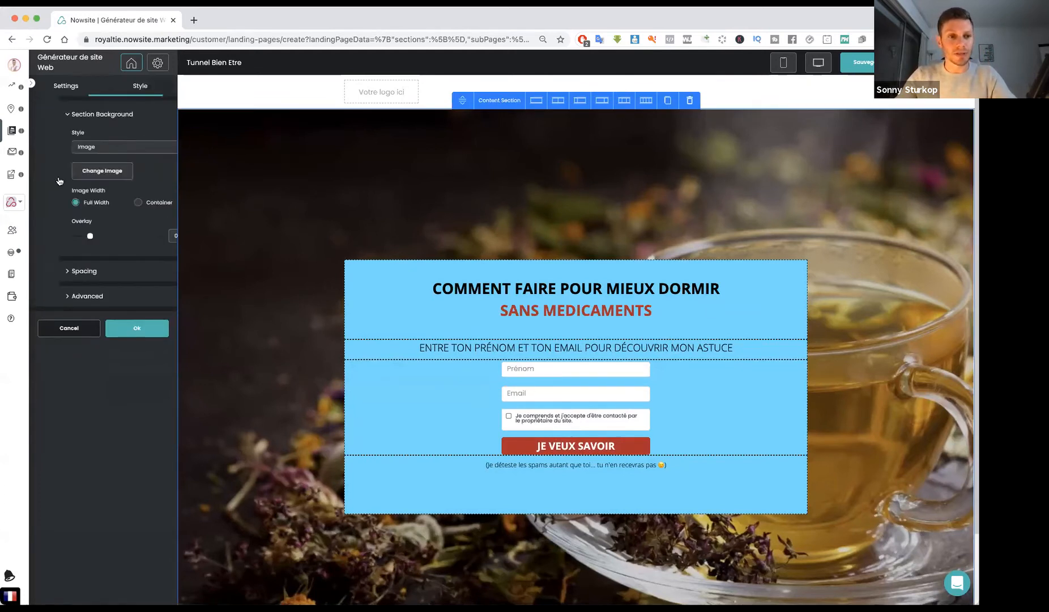
{"action": "left_click", "coordinate": [57, 172]}
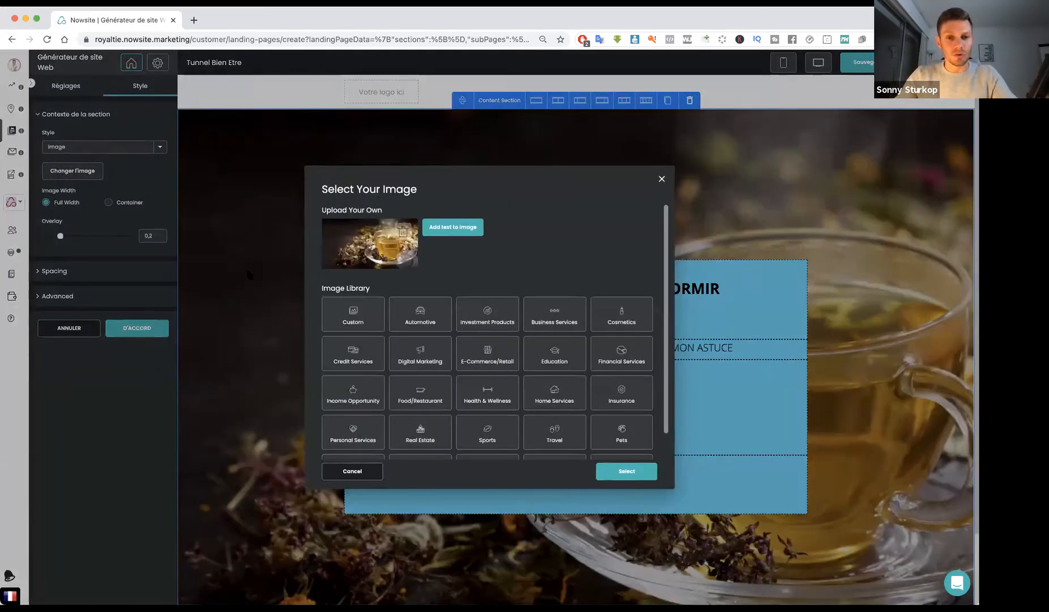
{"action": "left_click", "coordinate": [490, 397]}
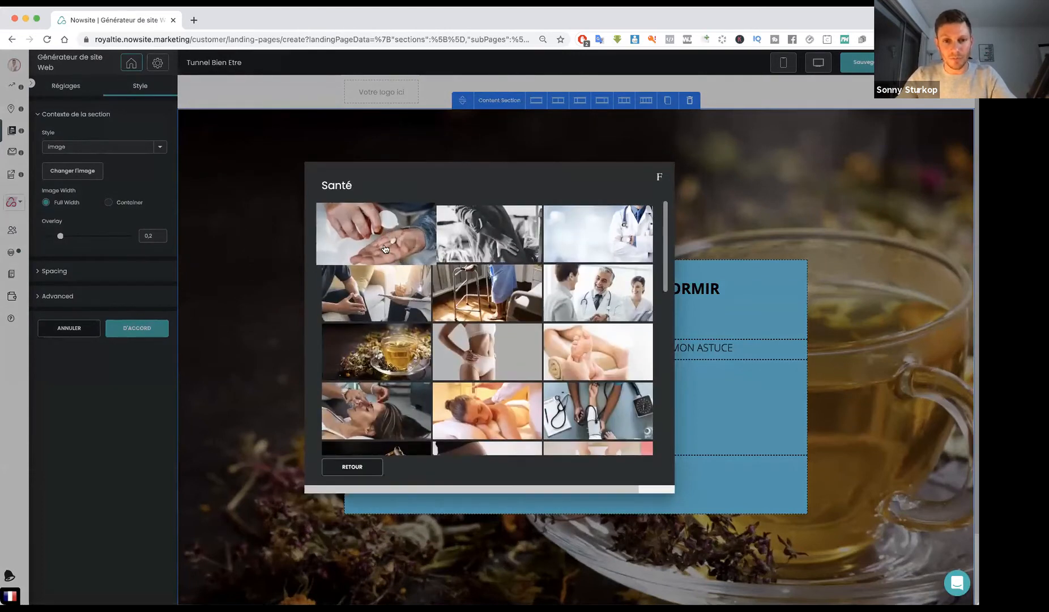
{"action": "left_click", "coordinate": [601, 239]}
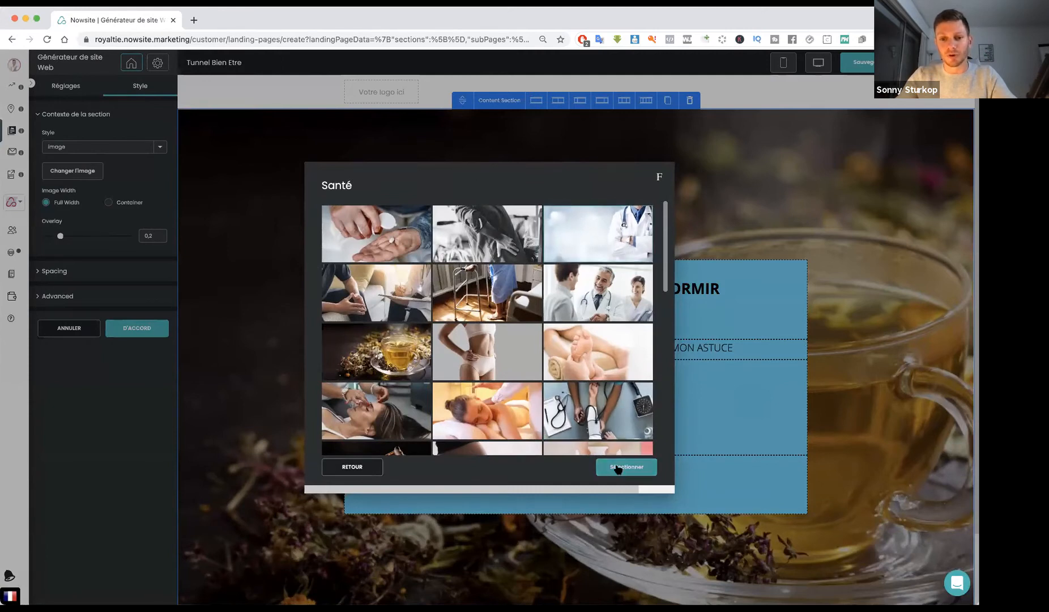
{"action": "left_click", "coordinate": [617, 468]}
{"action": "left_click", "coordinate": [593, 423]}
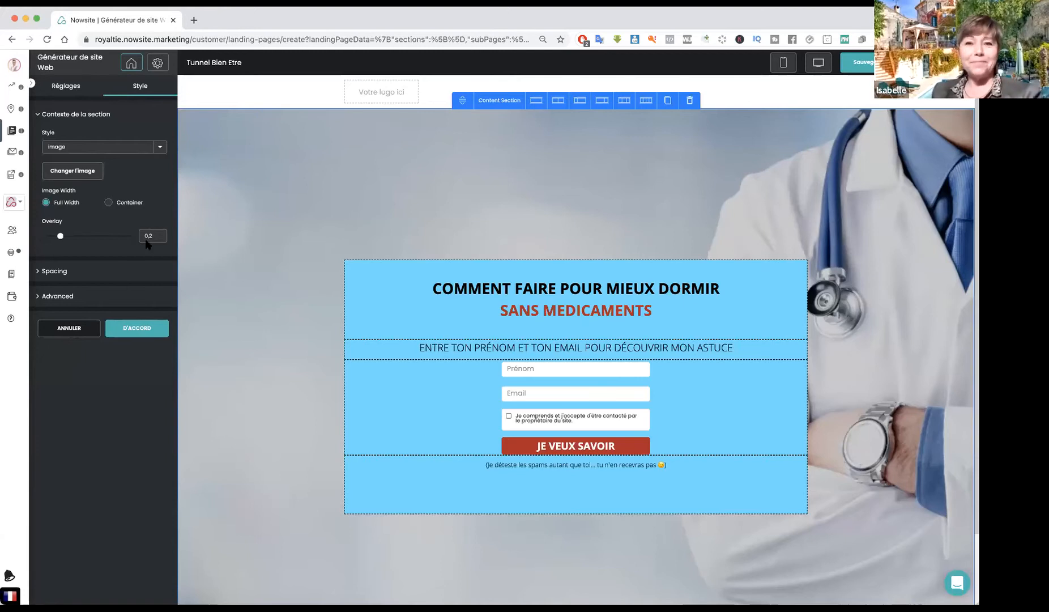
Set the background image's overlay to 0, apply the section style and return to the list of pages
{"action": "left_click_drag", "start_coordinate": [61, 236], "coordinate": [37, 237]}
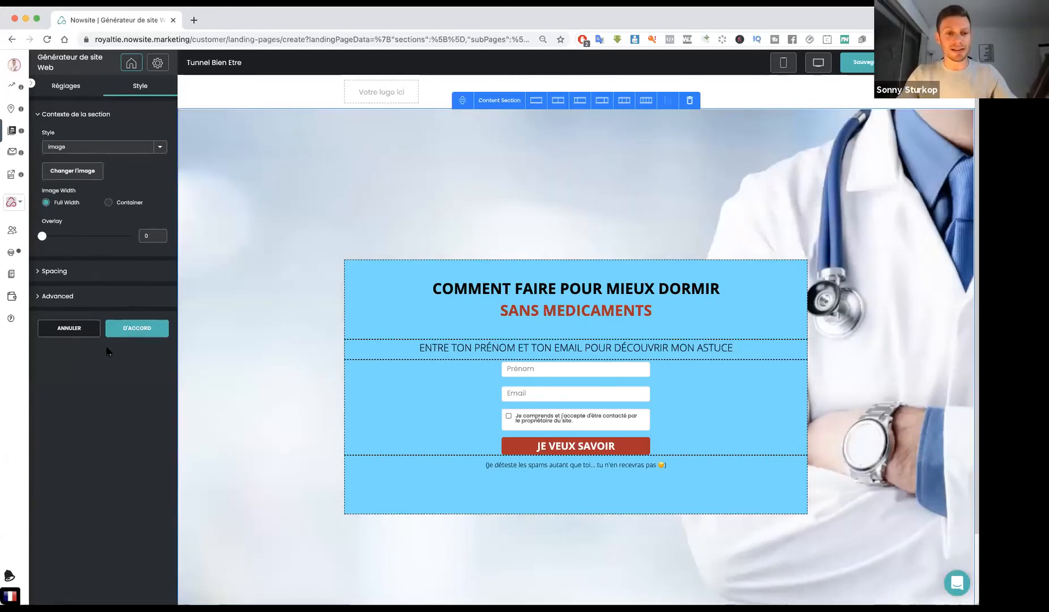
{"action": "left_click", "coordinate": [148, 327]}
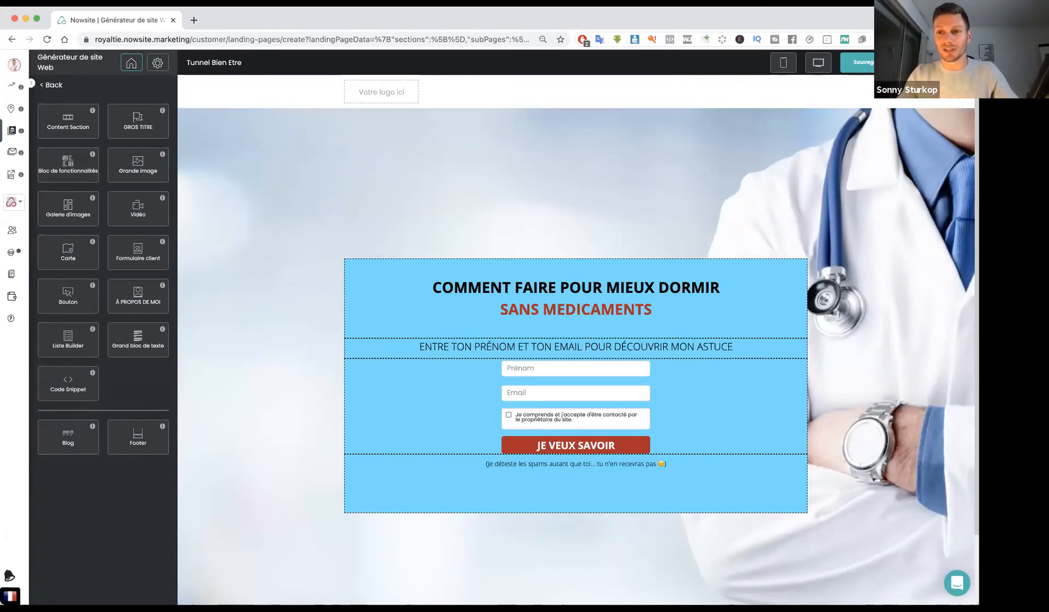
{"action": "left_click", "coordinate": [54, 85]}
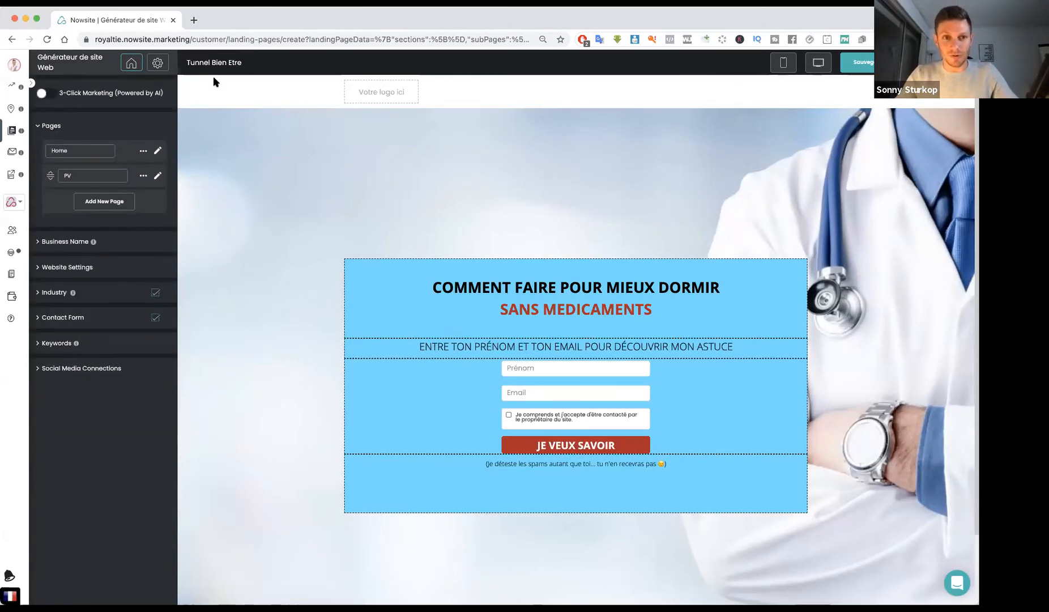
Search Google for "XELLISS" in a new browser tab and return to the Nowsite builder
{"action": "left_click", "coordinate": [193, 21]}
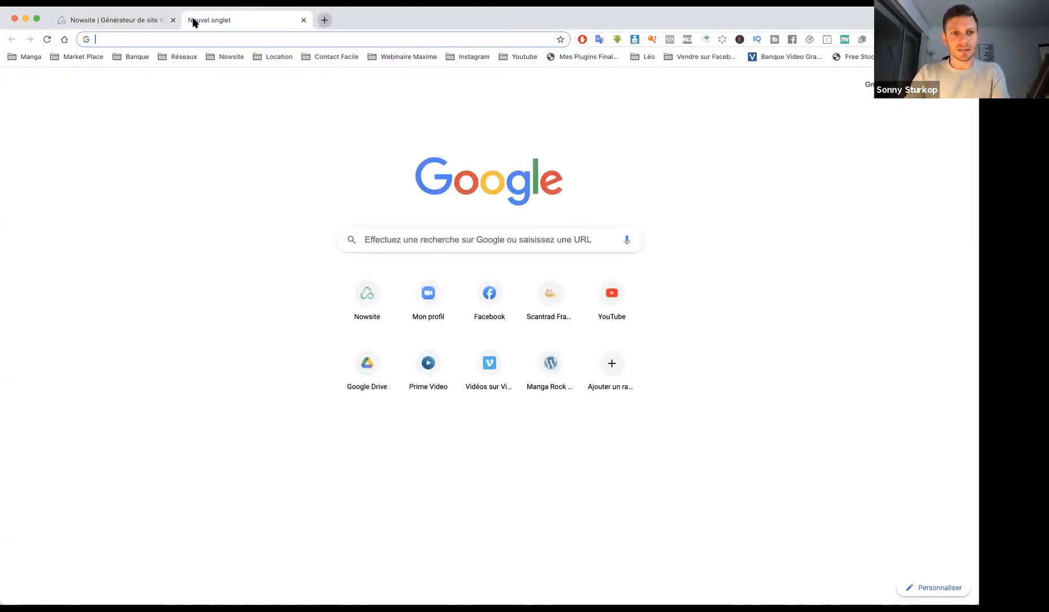
{"action": "type", "text": "XEL"}
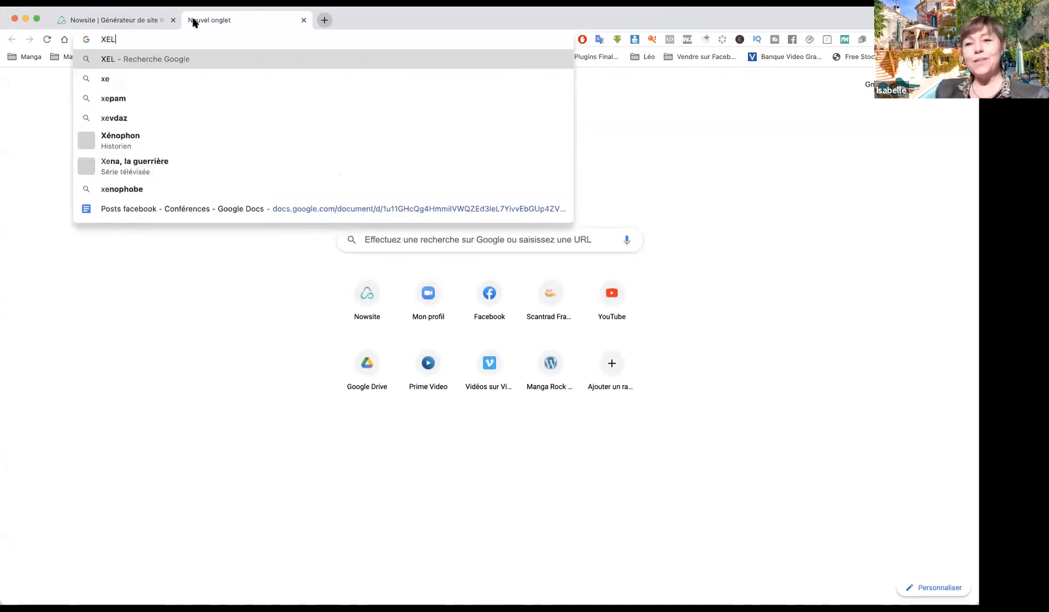
{"action": "type", "text": "LISS"}
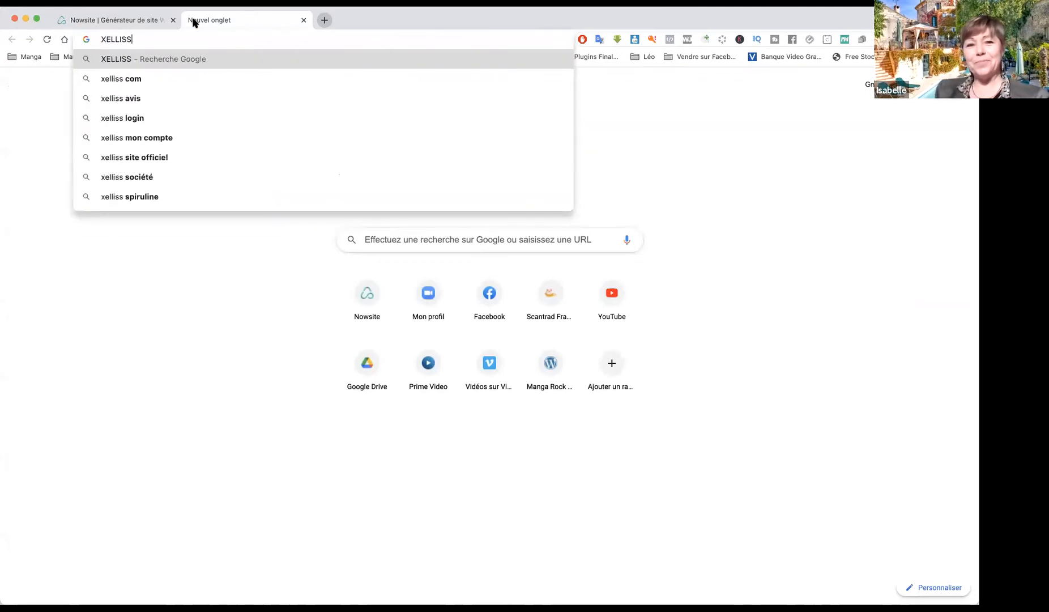
{"action": "key", "text": "Return"}
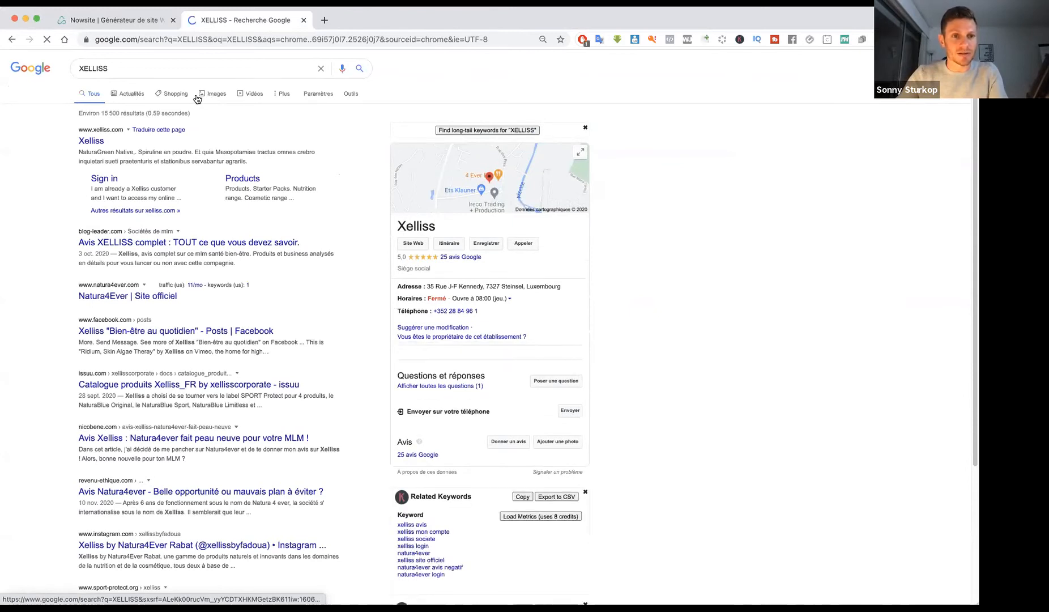
{"action": "left_click", "coordinate": [118, 22]}
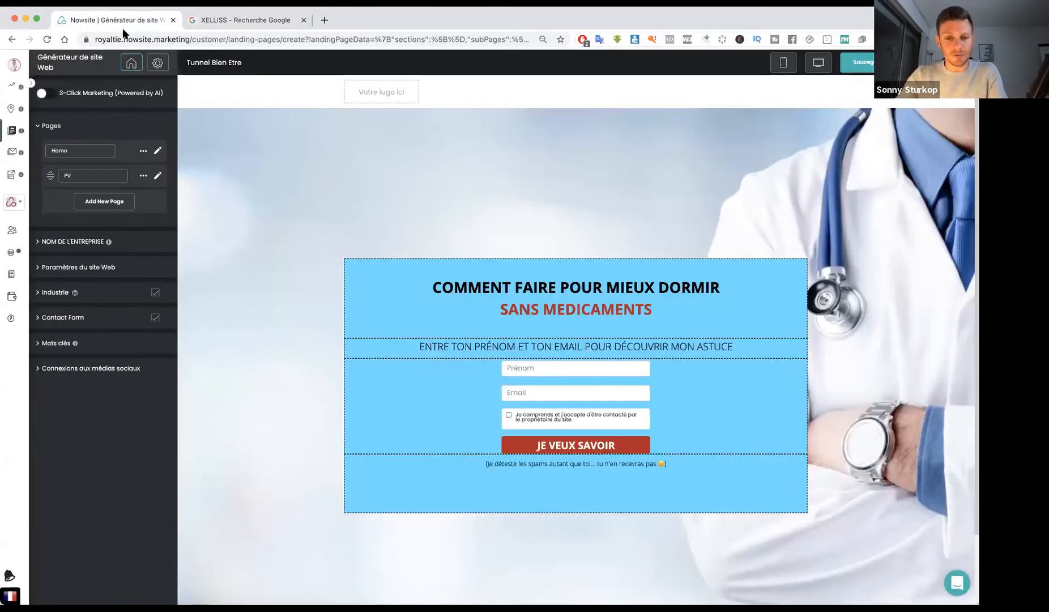
Open the PV page for editing and set the top section's solid background colour to light turquoise #4af1f8
{"action": "left_click", "coordinate": [159, 176]}
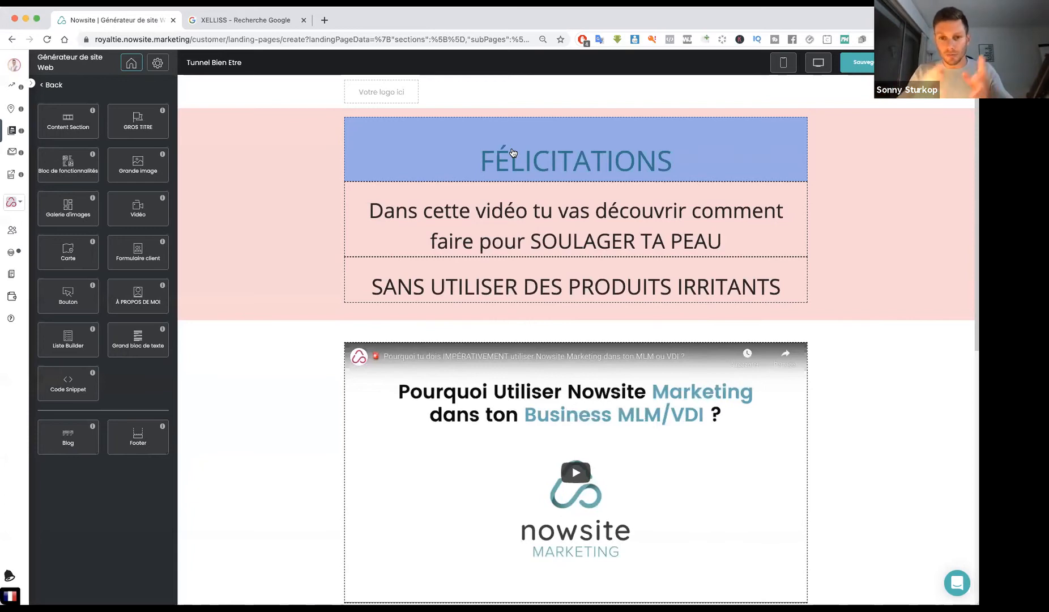
{"action": "left_click", "coordinate": [236, 204]}
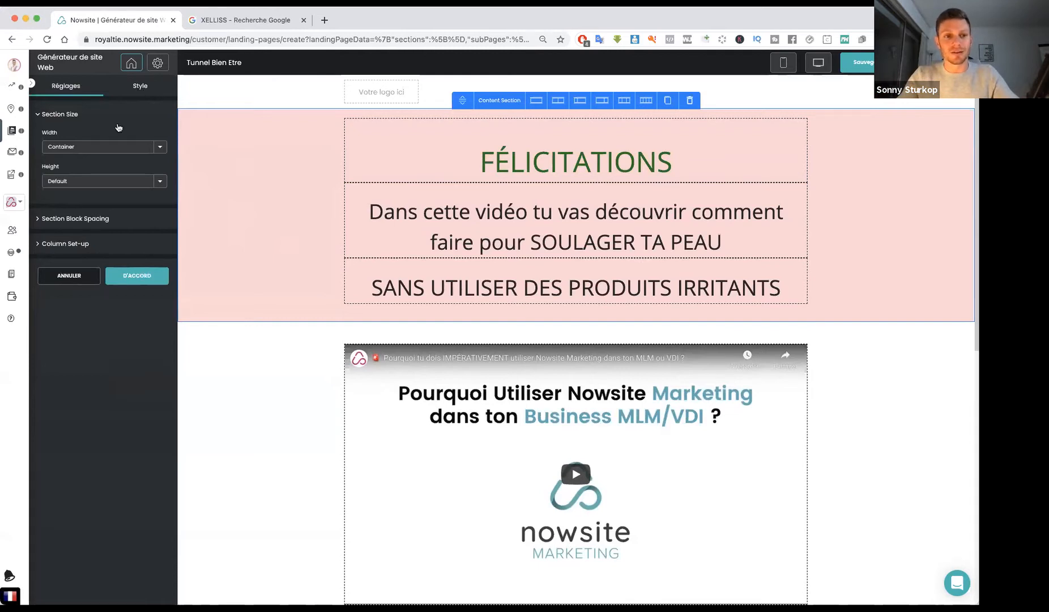
{"action": "left_click", "coordinate": [140, 86]}
{"action": "left_click", "coordinate": [49, 181]}
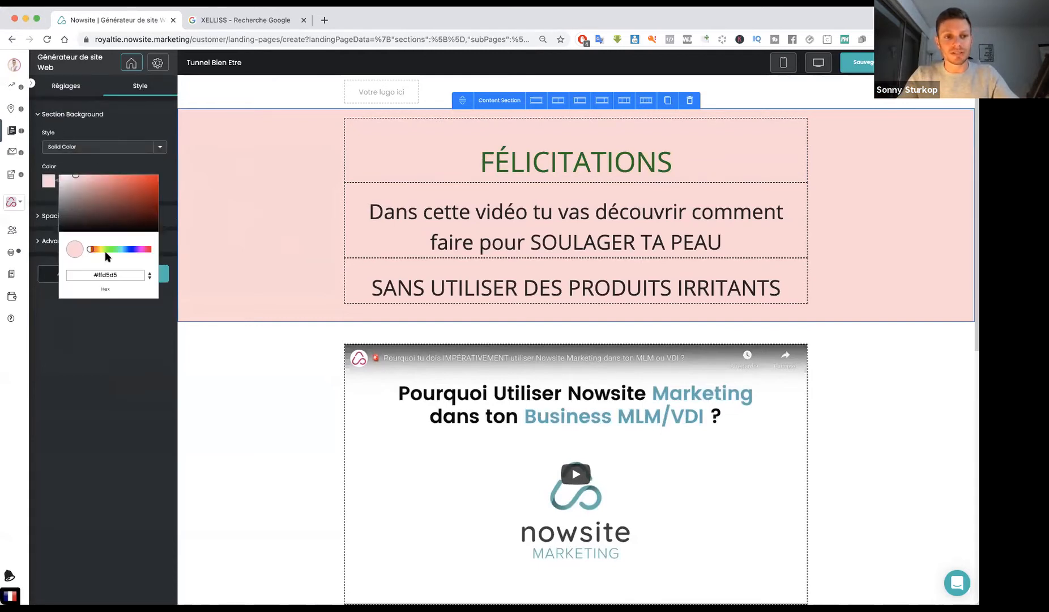
{"action": "left_click", "coordinate": [107, 274]}
{"action": "type", "text": "b52222"}
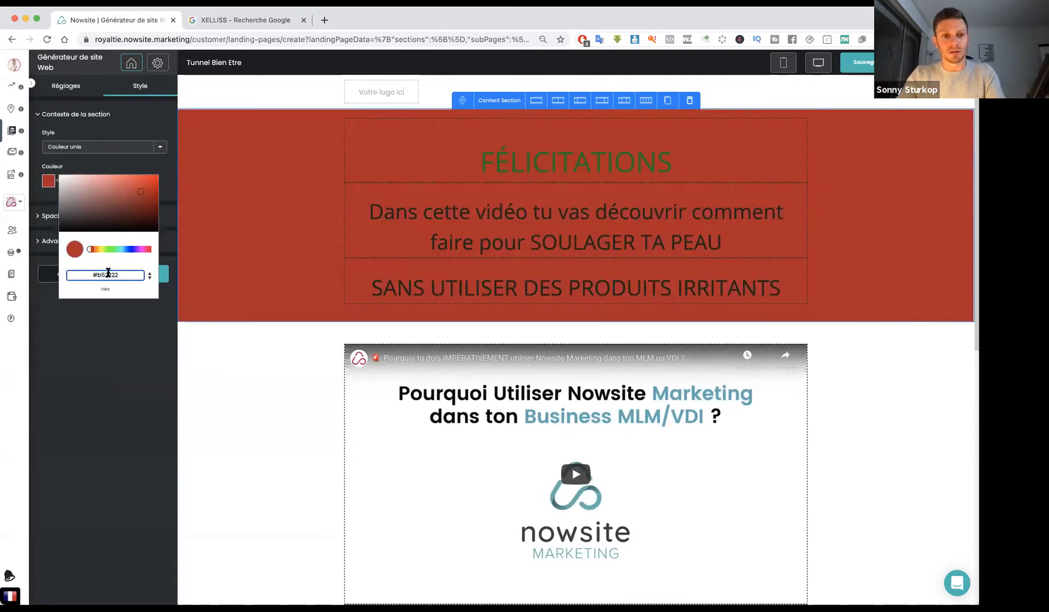
{"action": "left_click", "coordinate": [117, 254]}
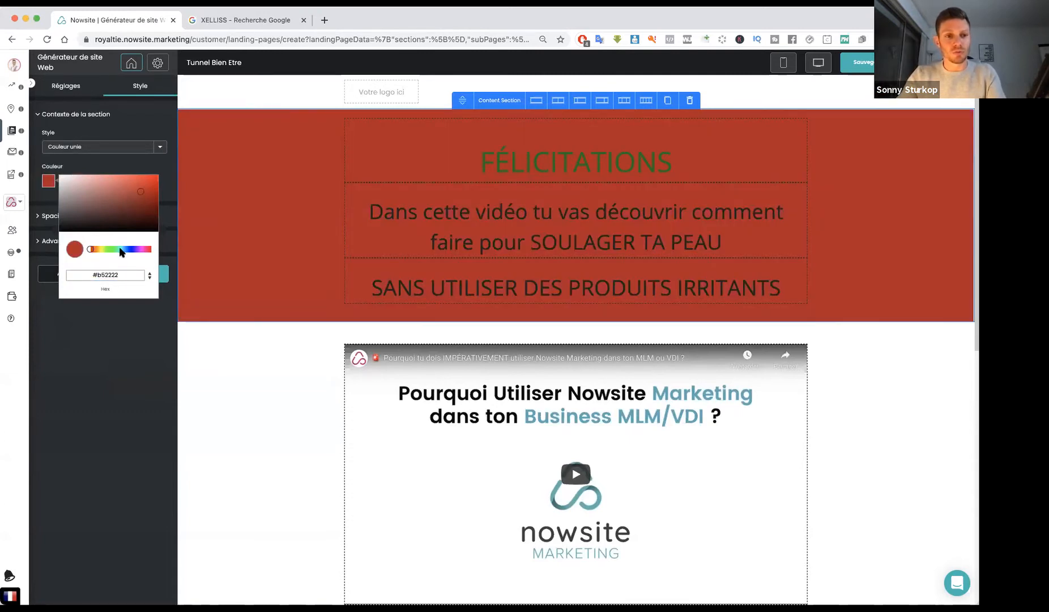
{"action": "left_click", "coordinate": [120, 250]}
{"action": "left_click_drag", "start_coordinate": [121, 251], "coordinate": [122, 250]}
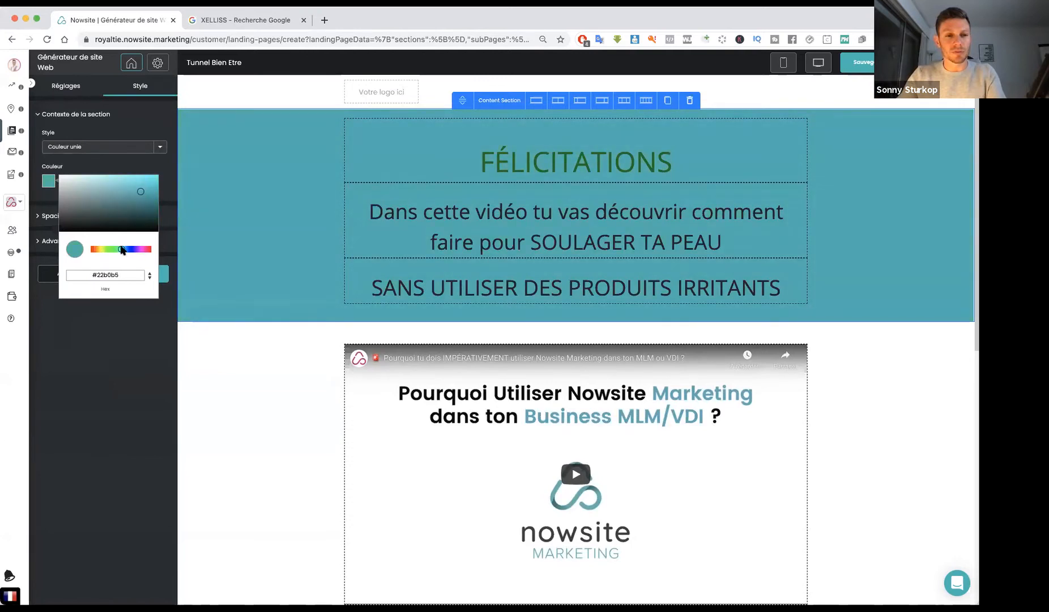
{"action": "left_click", "coordinate": [129, 176]}
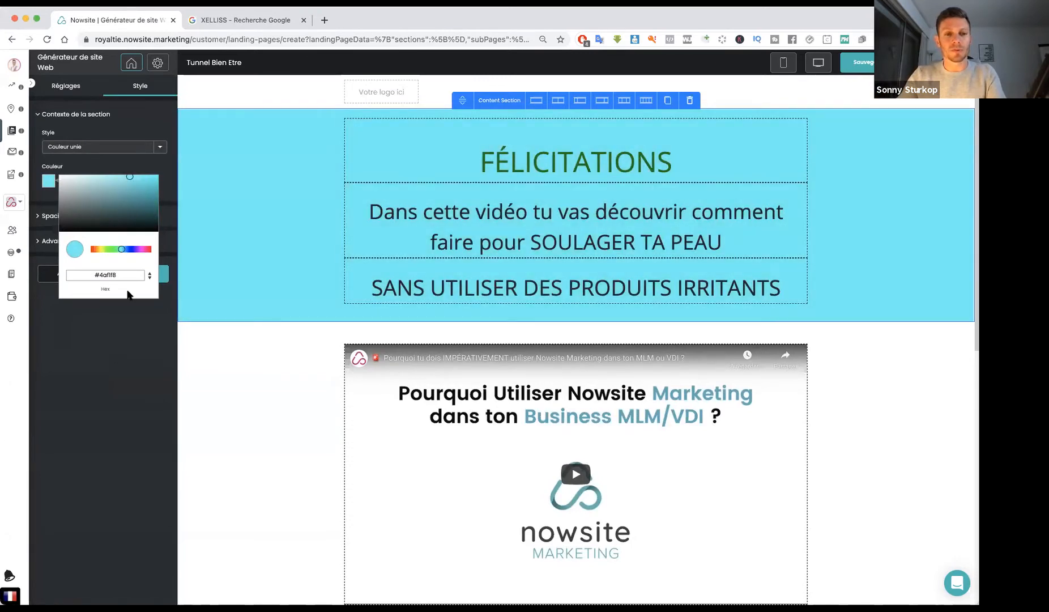
{"action": "left_click", "coordinate": [137, 274]}
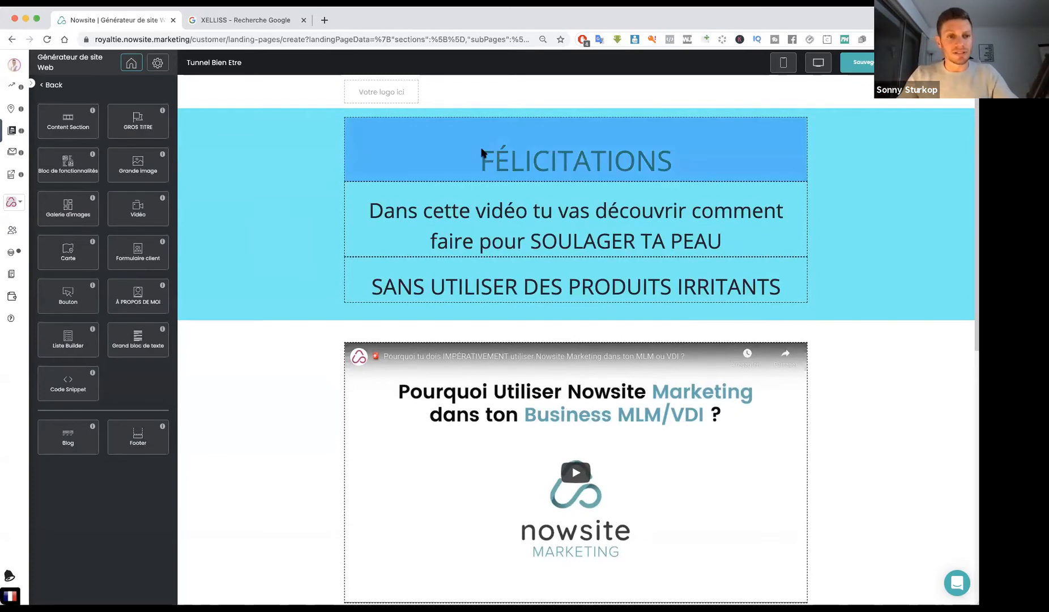
Recolour the "FÉLICITATIONS" heading with the copied red #b52222 and apply the change
{"action": "left_click", "coordinate": [482, 152]}
{"action": "left_click", "coordinate": [135, 87]}
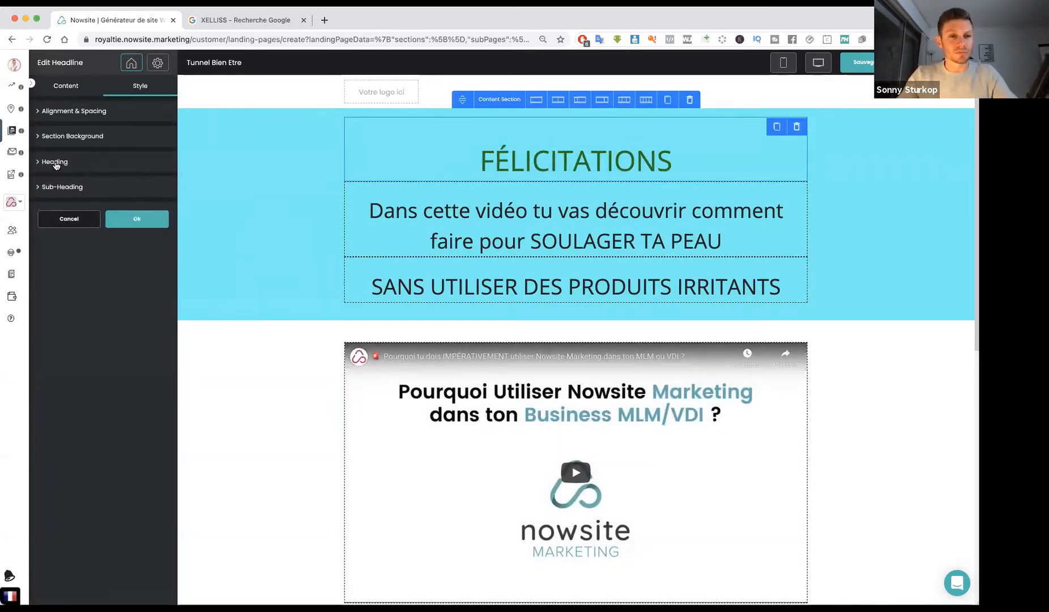
{"action": "left_click", "coordinate": [54, 161]}
{"action": "left_click", "coordinate": [50, 332]}
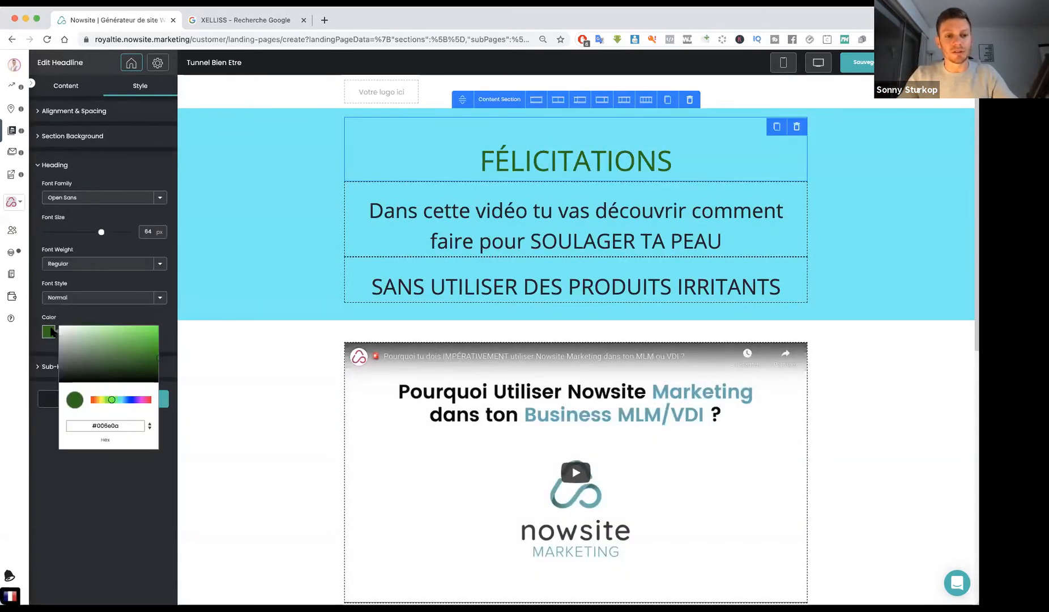
{"action": "left_click", "coordinate": [108, 424]}
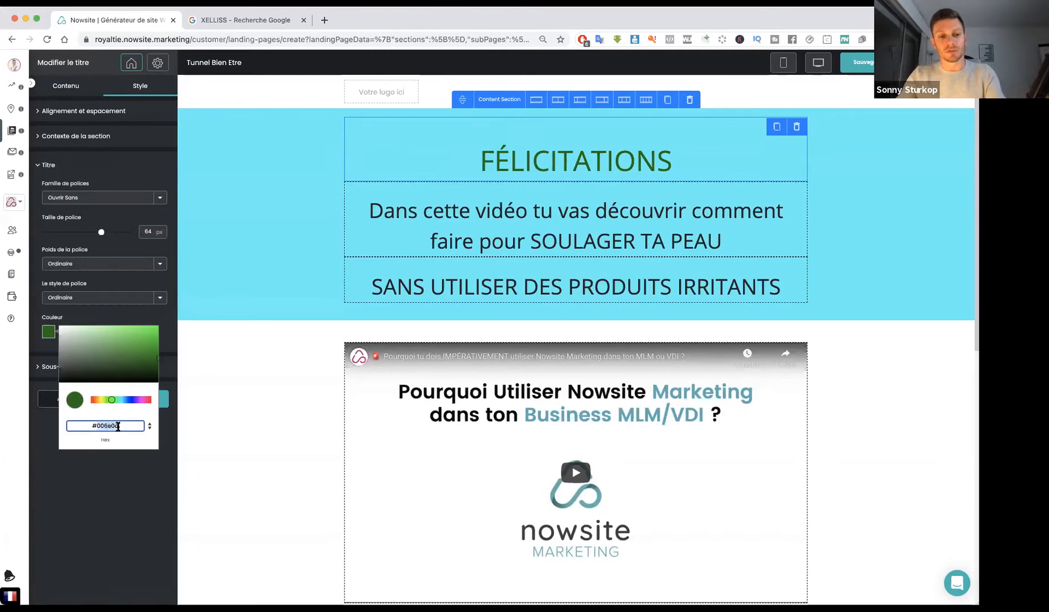
{"action": "key", "text": "super+v"}
{"action": "left_click", "coordinate": [129, 479]}
{"action": "left_click", "coordinate": [140, 401]}
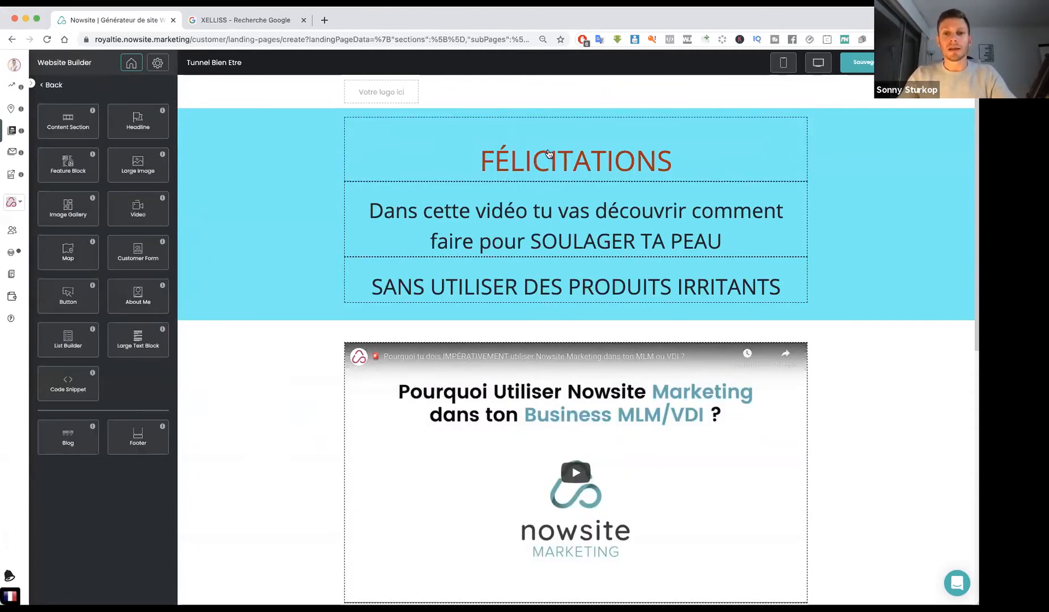
Replace "SOULAGER TA PEAU" in the second headline with "MIEUX DORMIR" and apply the change
{"action": "left_click", "coordinate": [562, 238]}
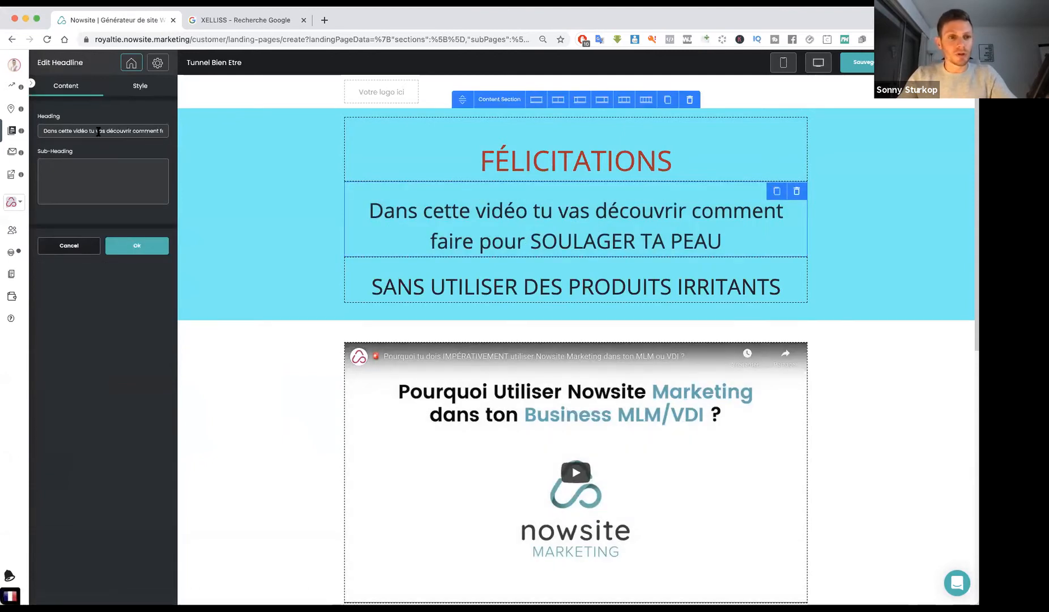
{"action": "left_click_drag", "start_coordinate": [144, 130], "coordinate": [180, 131]}
{"action": "left_click", "coordinate": [111, 130]}
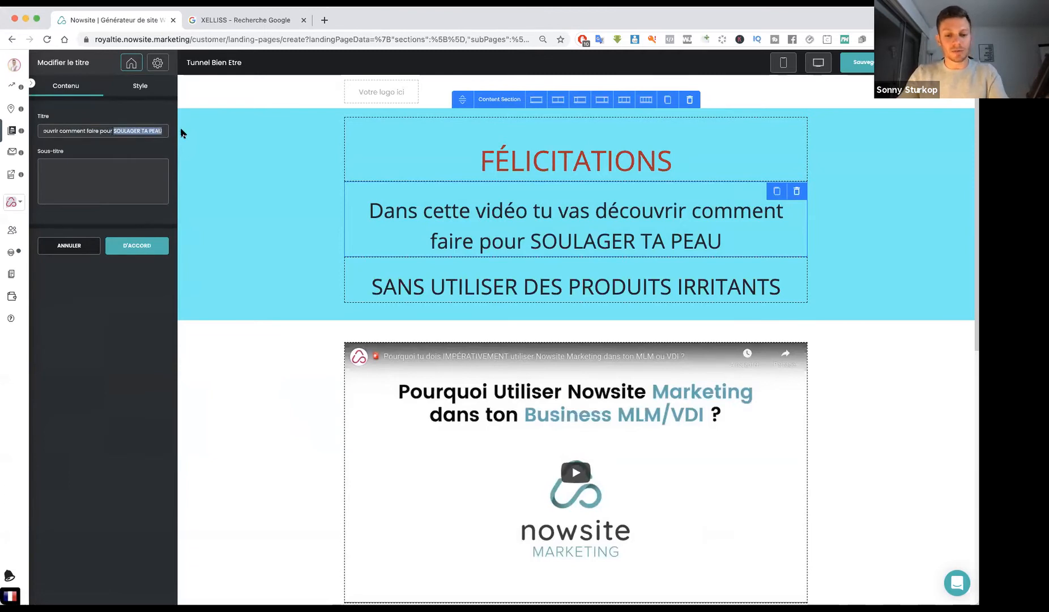
{"action": "type", "text": "MIEUX"}
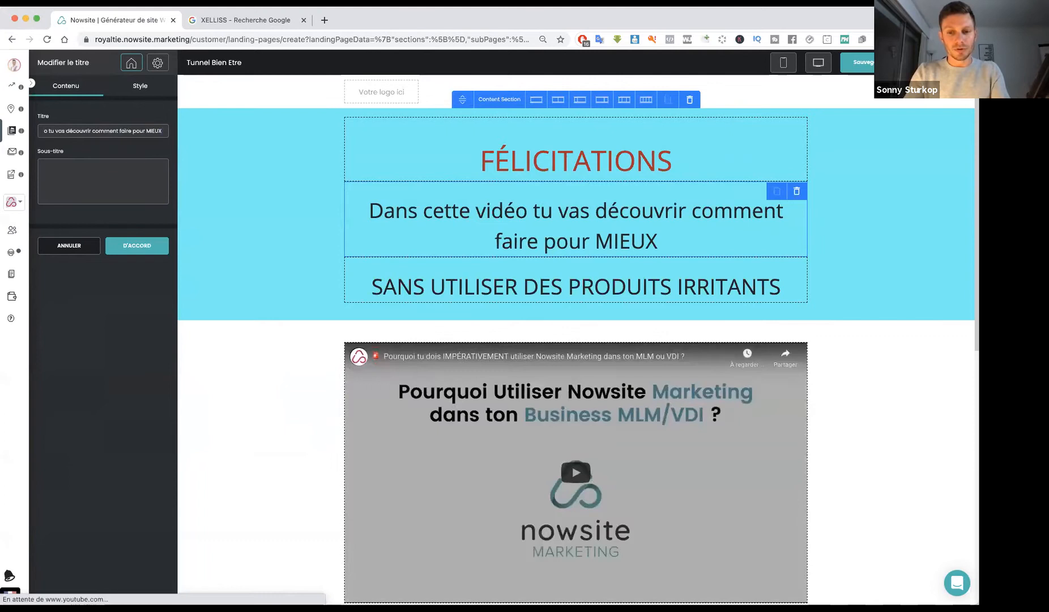
{"action": "type", "text": " DORMIR"}
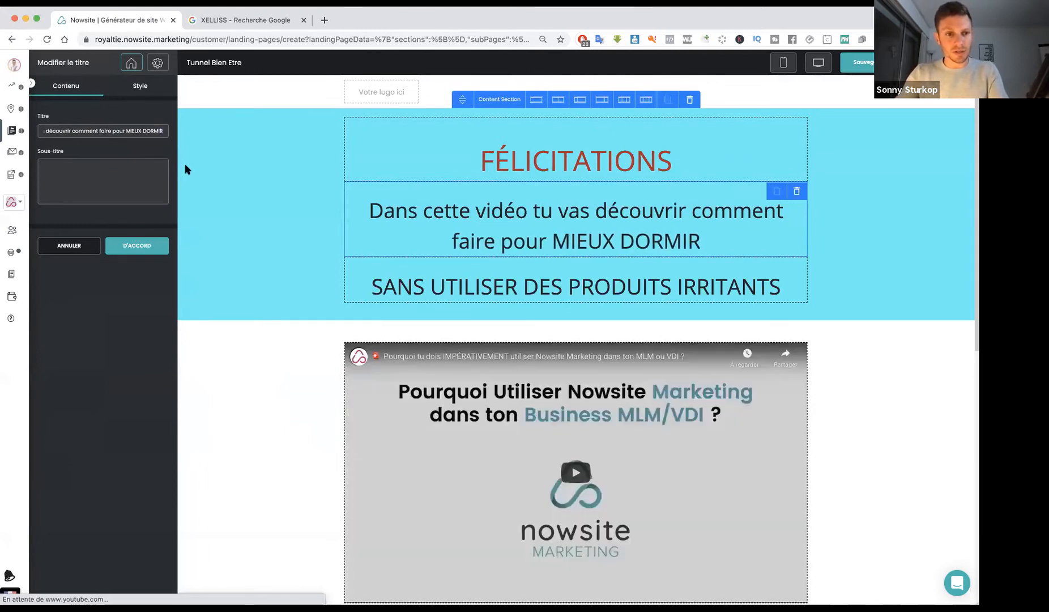
{"action": "left_click", "coordinate": [128, 249]}
Change the third headline to "SANS UTILISER DE MEDICAMENTS" and apply it
{"action": "left_click", "coordinate": [409, 288]}
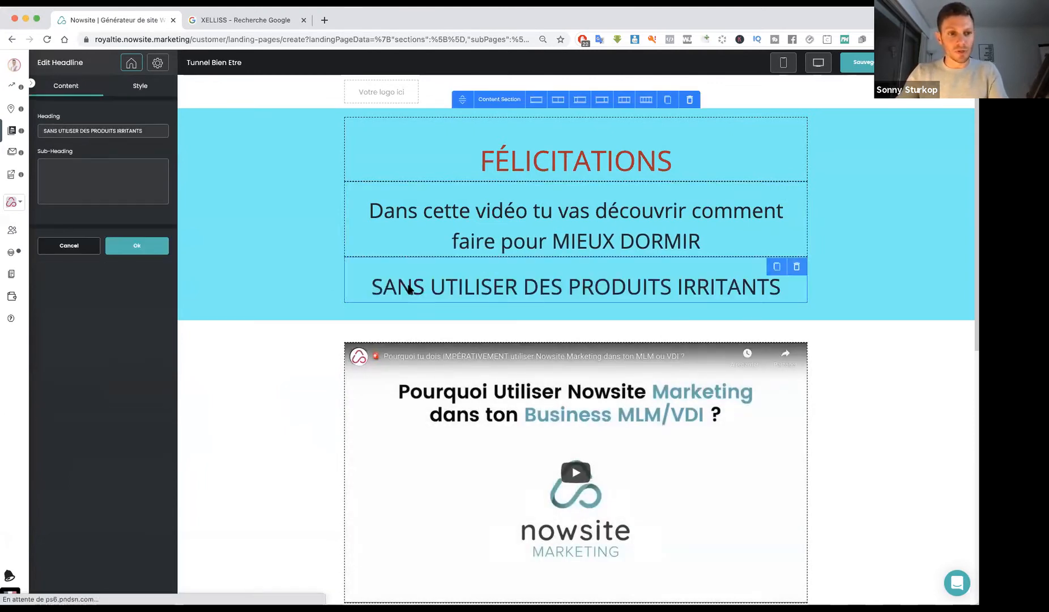
{"action": "left_click_drag", "start_coordinate": [91, 131], "coordinate": [142, 131]}
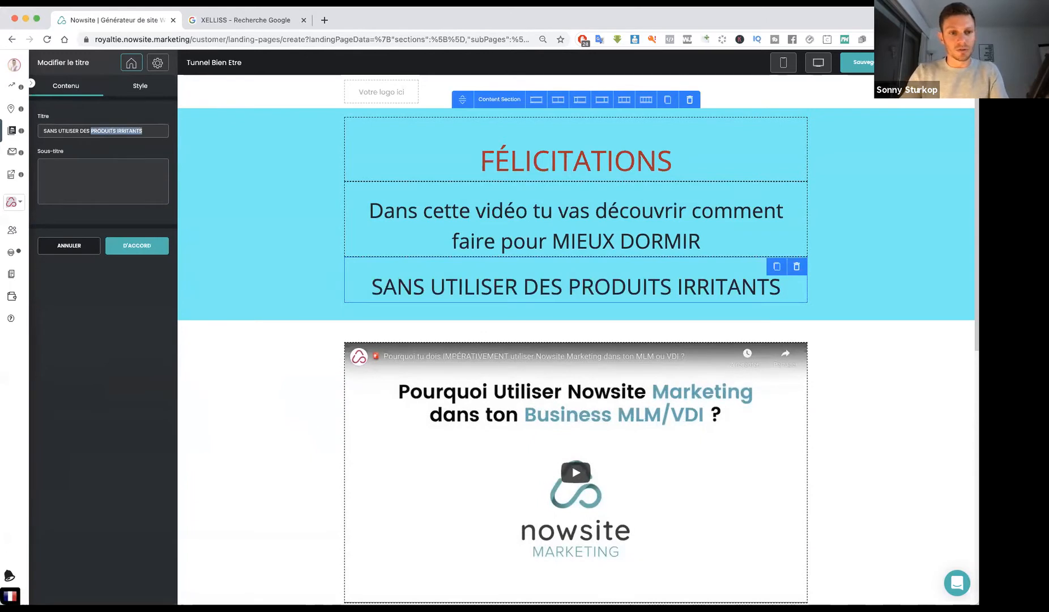
{"action": "key", "text": "BackSpace"}
{"action": "key", "text": "BackSpace"}
{"action": "key", "text": "BackSpace"}
{"action": "type", "text": "MEDICAMENTS"}
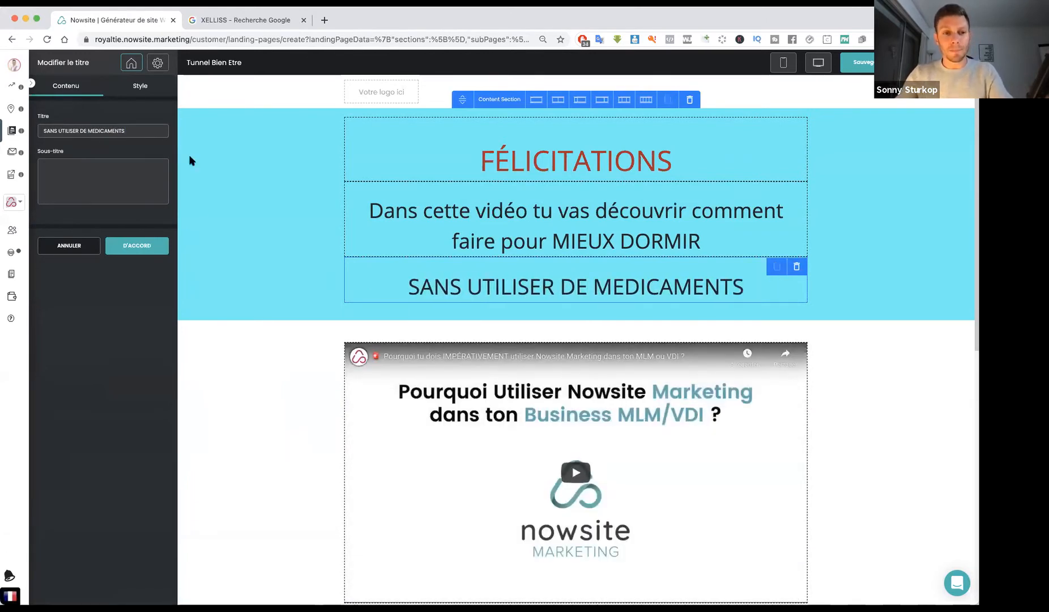
{"action": "left_click", "coordinate": [137, 249]}
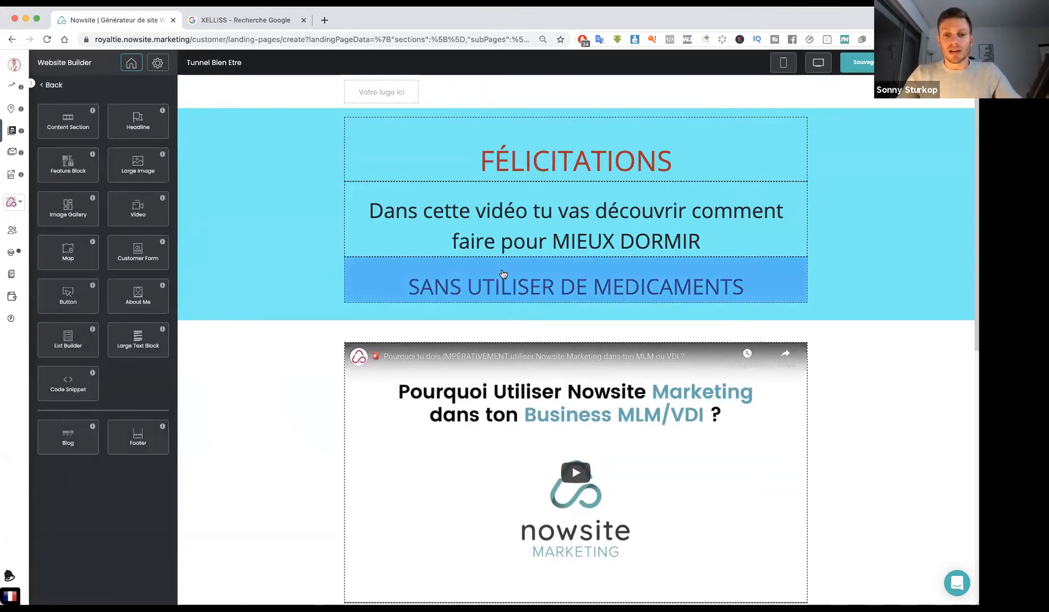
Open the PV page's video block for editing and look through Google's video results for XELLISS in the other browser tab
{"action": "scroll", "coordinate": [503, 274], "scroll_direction": "down", "scroll_amount": 3}
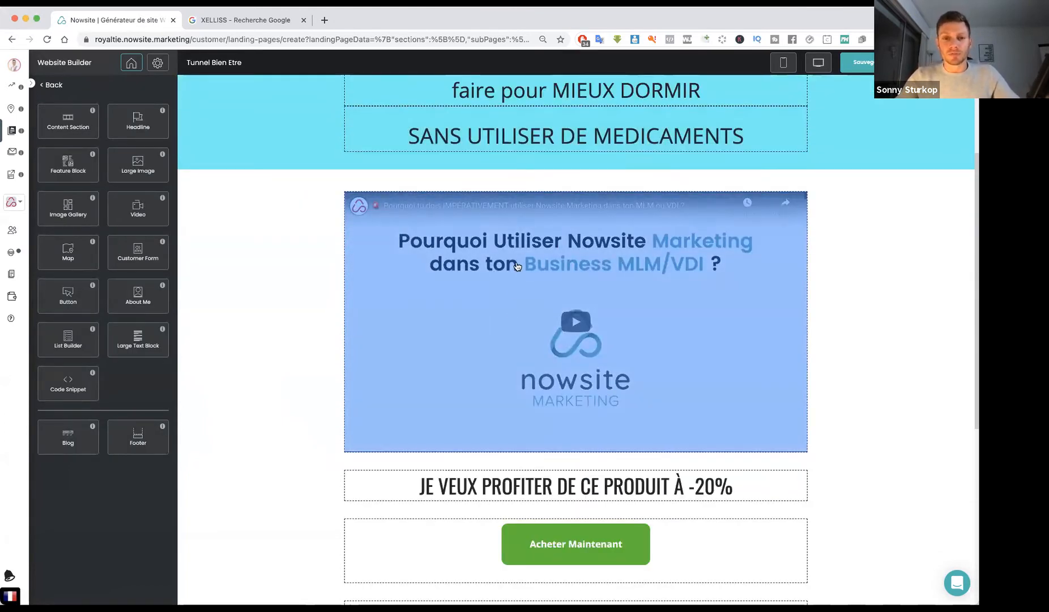
{"action": "left_click", "coordinate": [527, 271]}
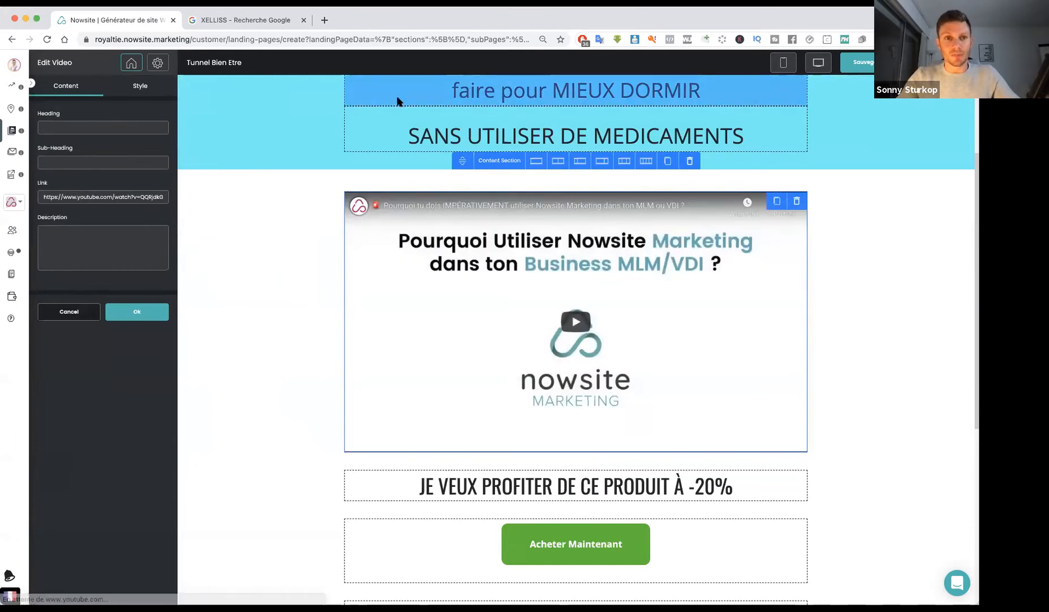
{"action": "left_click", "coordinate": [238, 22]}
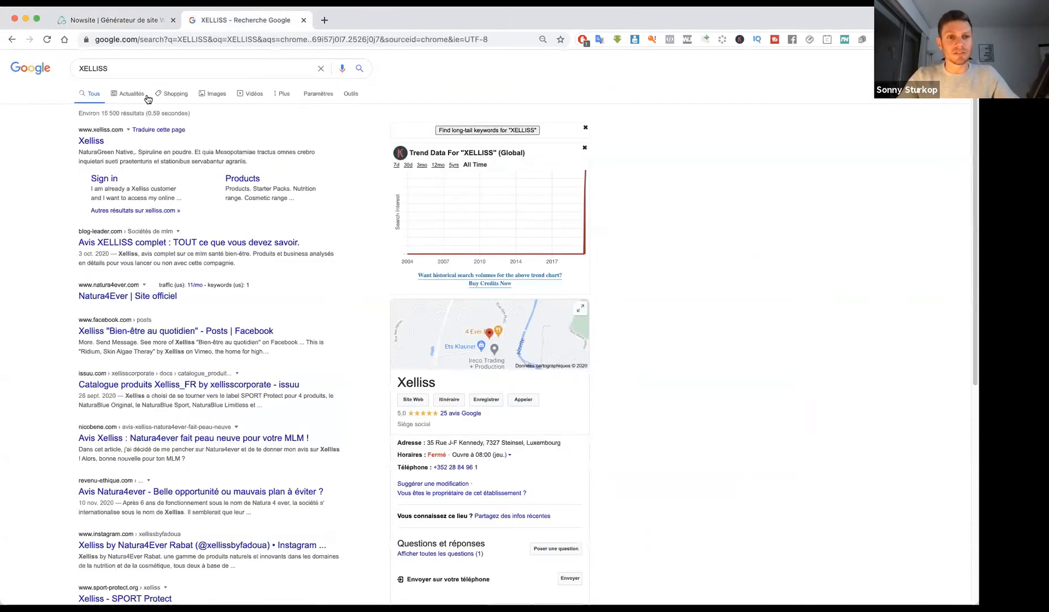
{"action": "left_click", "coordinate": [247, 94]}
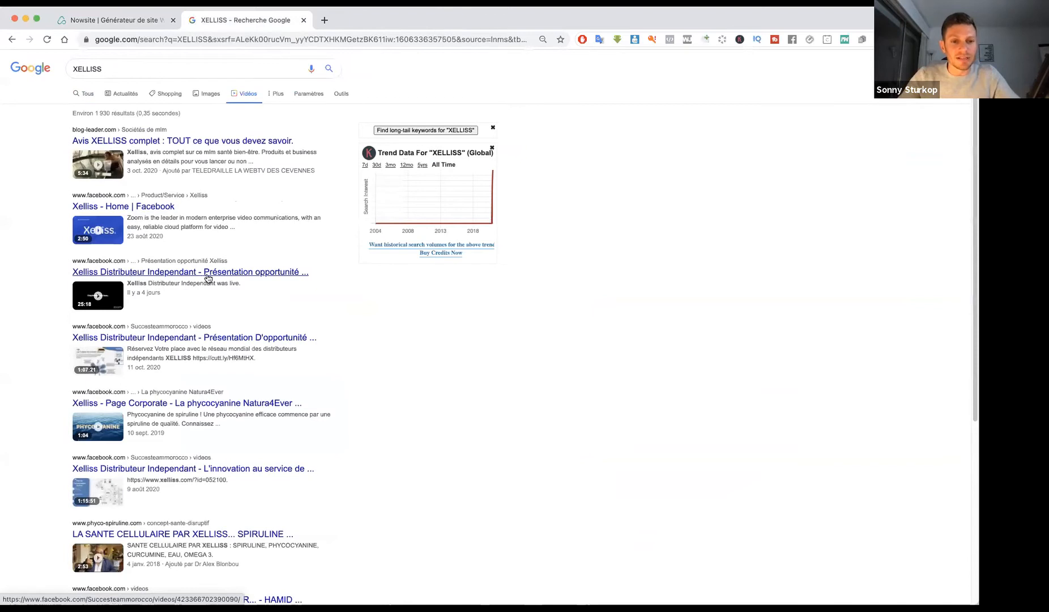
{"action": "left_click", "coordinate": [193, 273]}
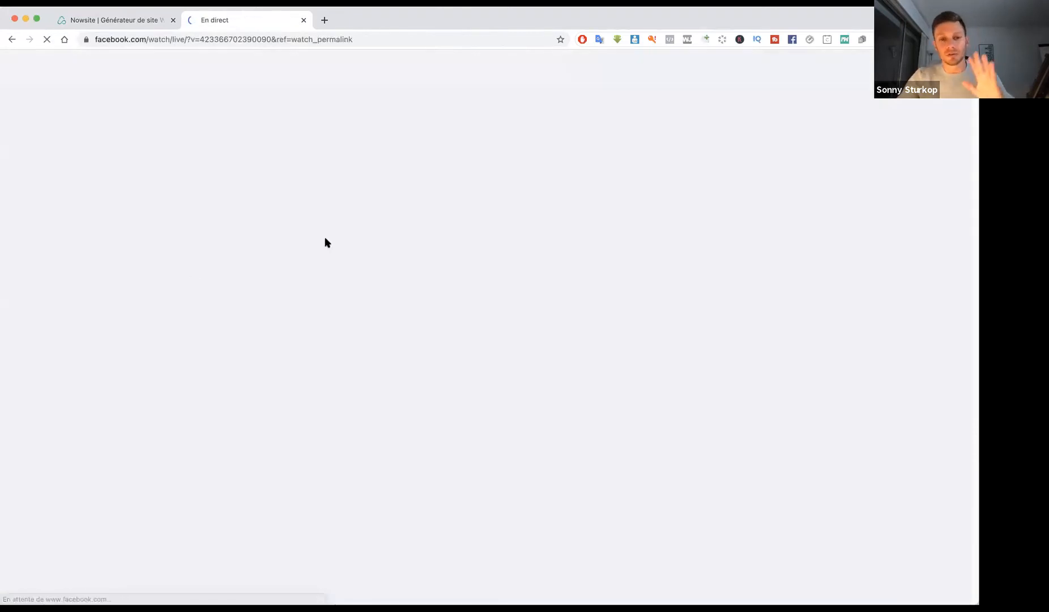
{"action": "key", "text": "super+bracketleft"}
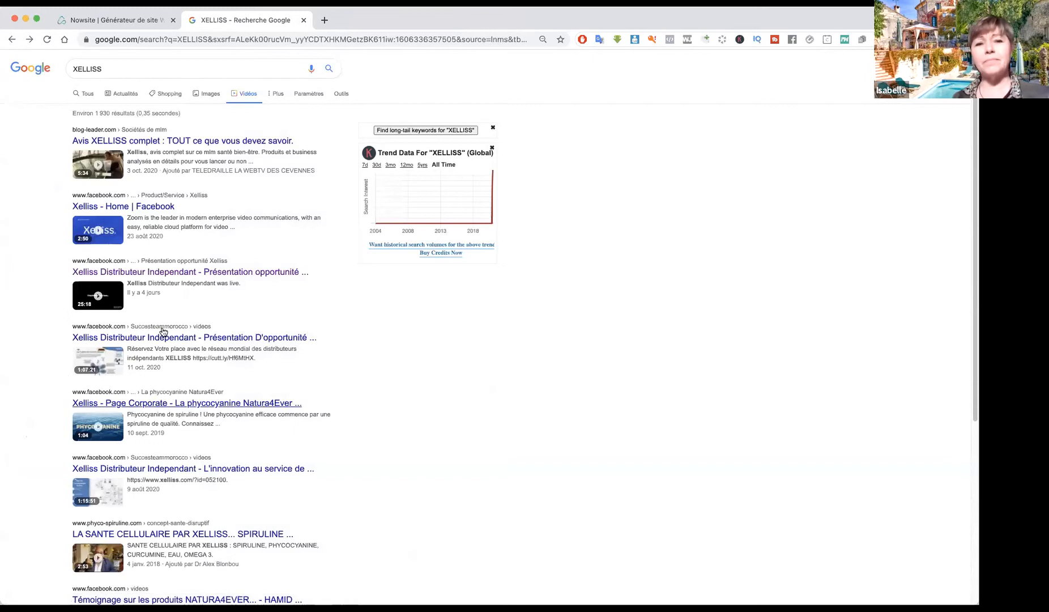
{"action": "left_click", "coordinate": [137, 68]}
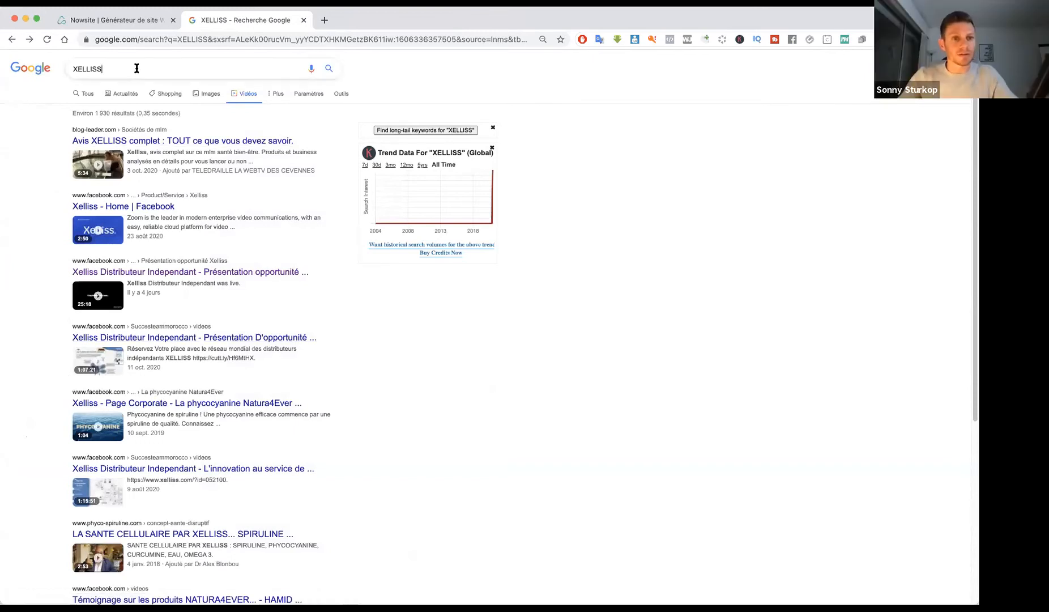
Load the YouTube home page in the browser tab used for the XELLISS search
{"action": "left_click", "coordinate": [141, 34]}
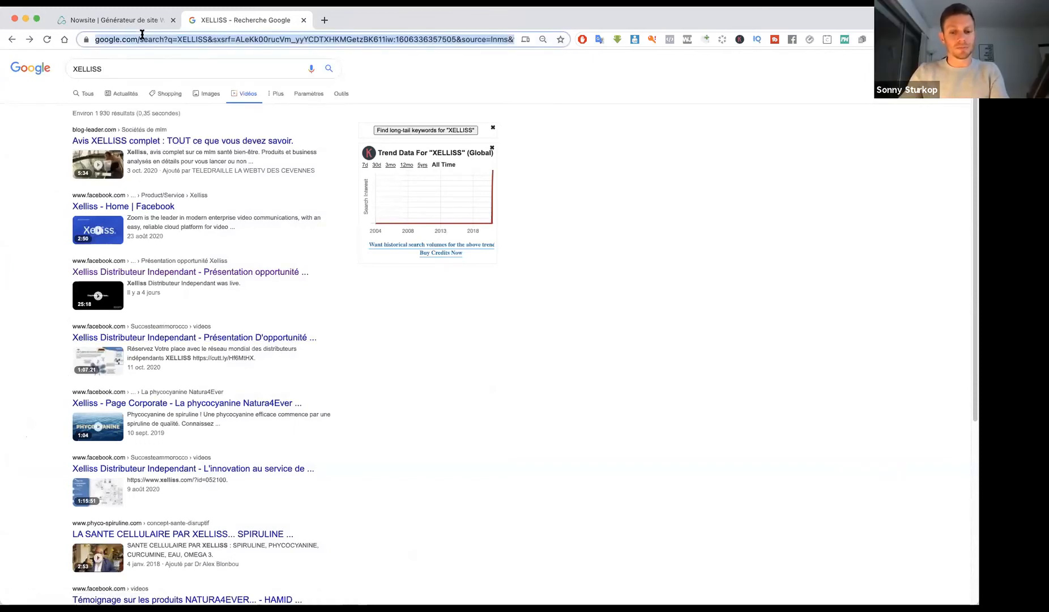
{"action": "type", "text": "YOUTUBE.com/?gl=FR&hl=fr"}
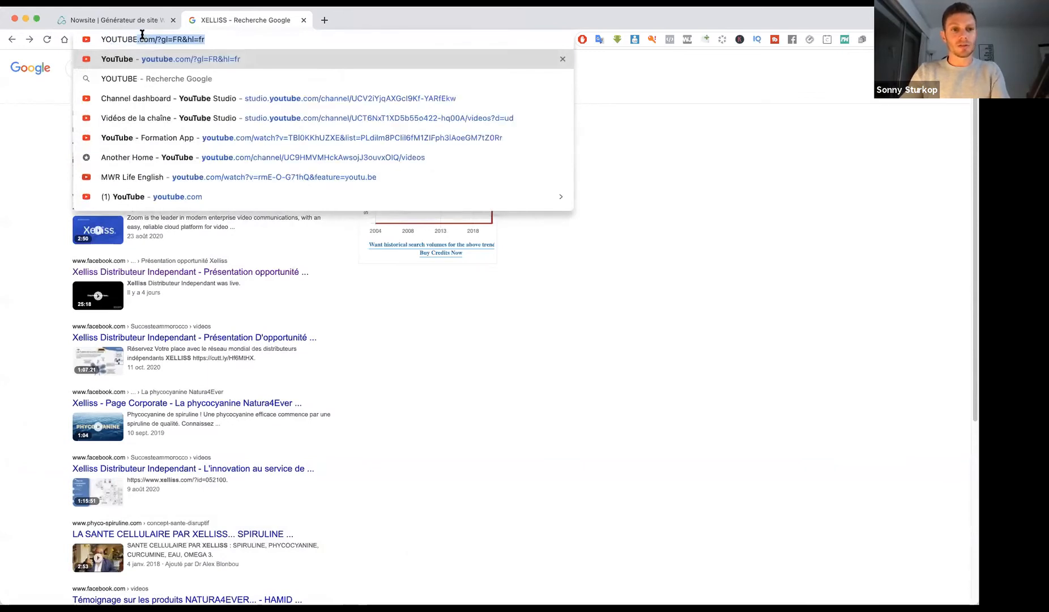
{"action": "key", "text": "Return"}
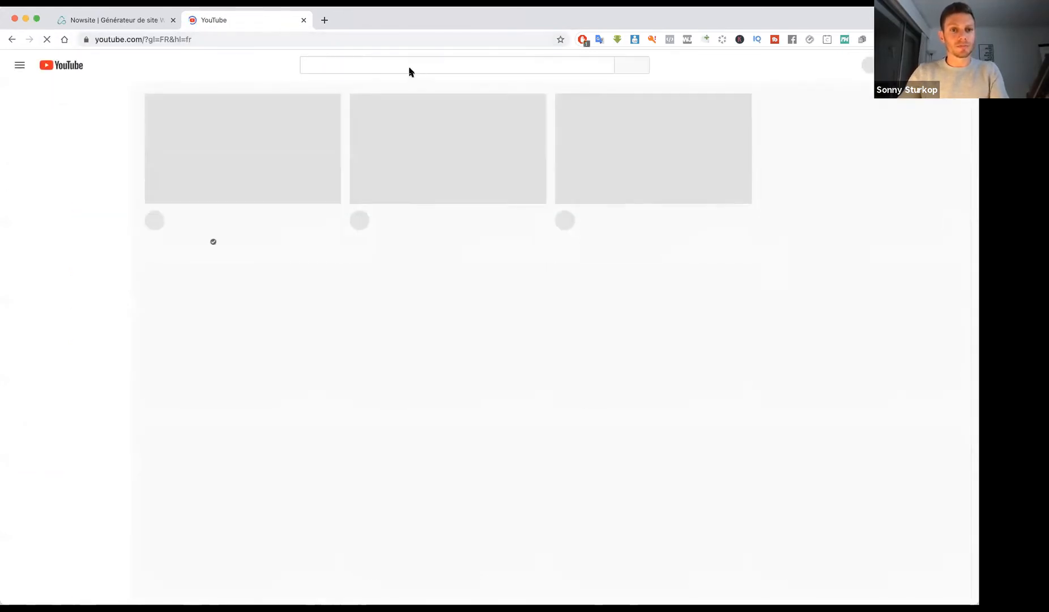
Search YouTube for "WELLYS" and clear the search text
{"action": "left_click", "coordinate": [390, 64]}
{"action": "type", "text": "WELL"}
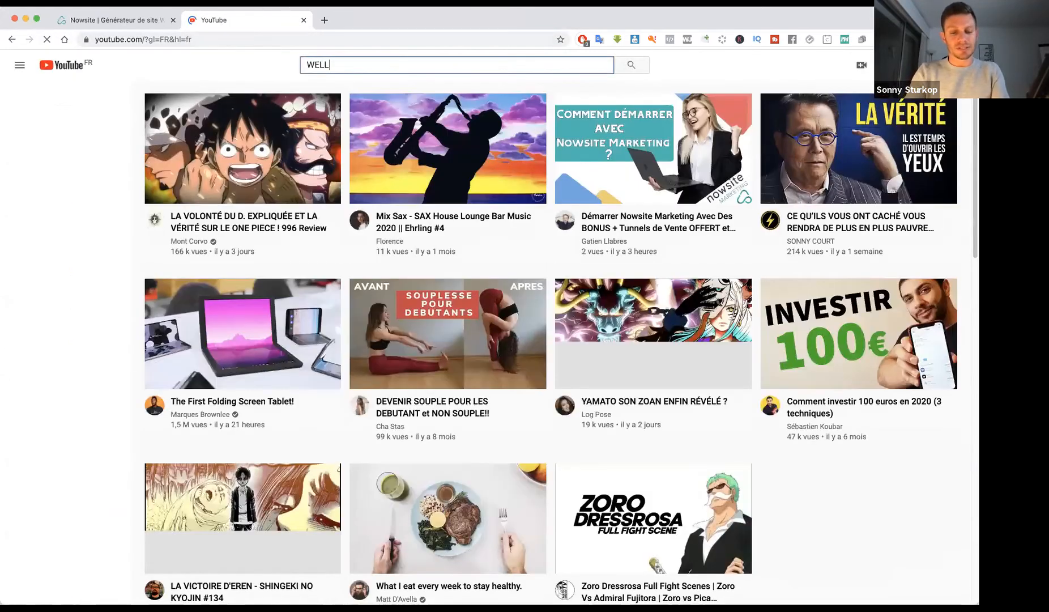
{"action": "type", "text": "YS"}
{"action": "key", "text": "Return"}
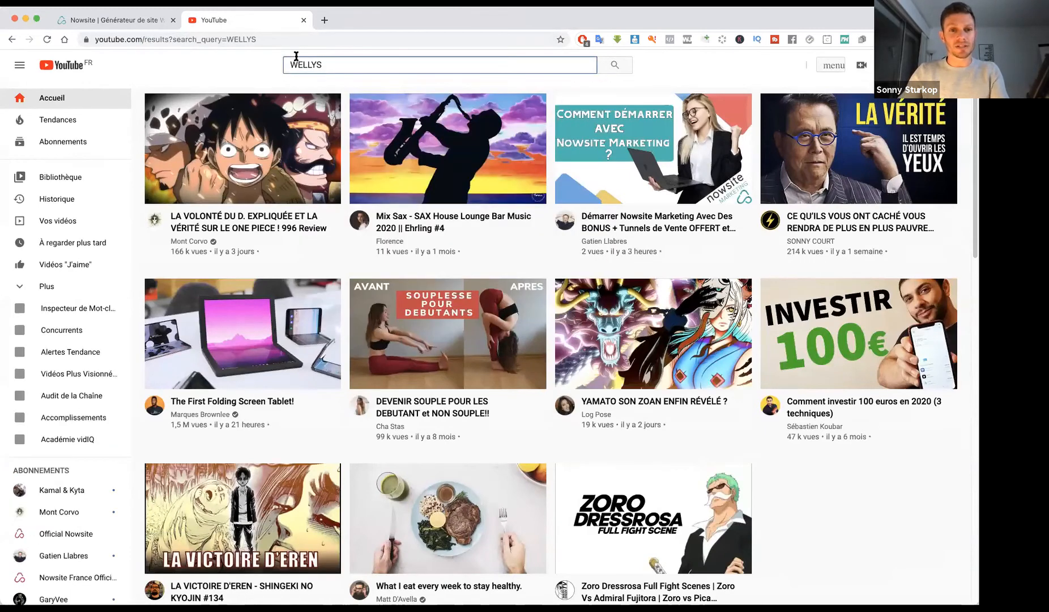
{"action": "double_click", "coordinate": [292, 63]}
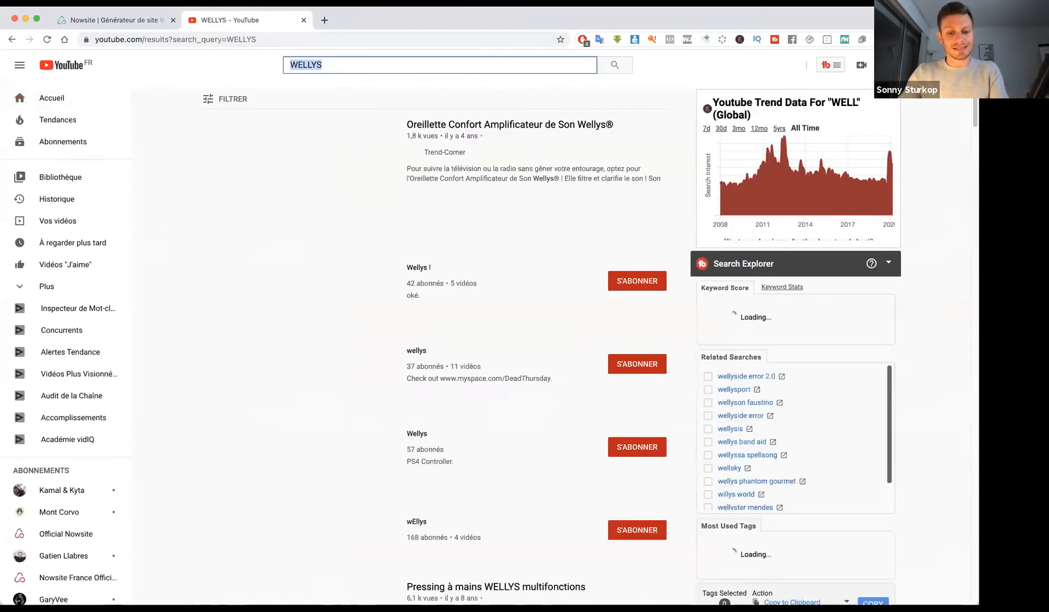
{"action": "type", "text": "WELLI"}
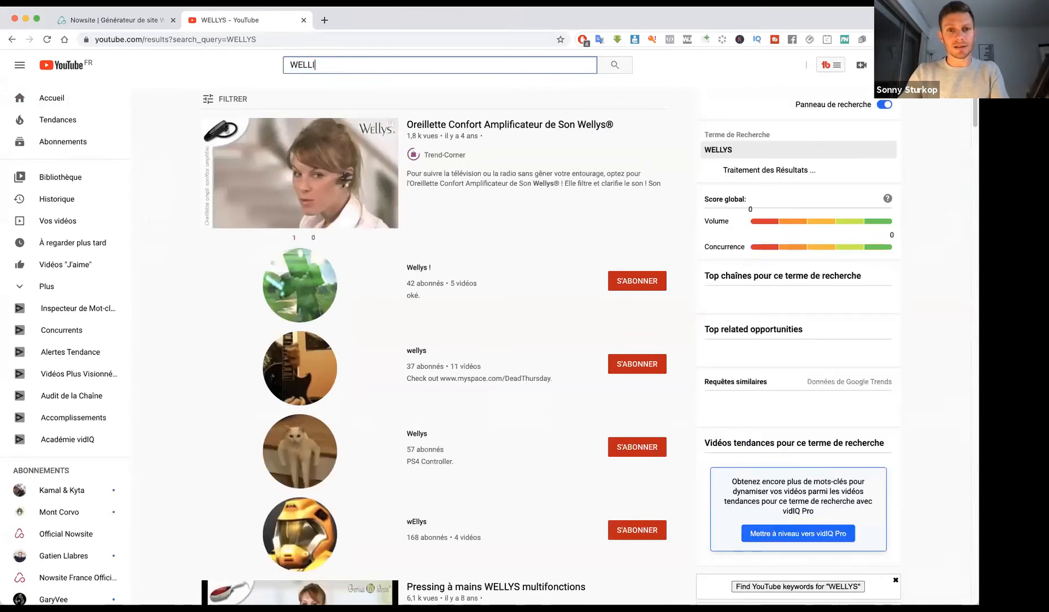
{"action": "key", "text": "BackSpace"}
{"action": "key", "text": "BackSpace"}
{"action": "key", "text": "BackSpace"}
{"action": "key", "text": "BackSpace"}
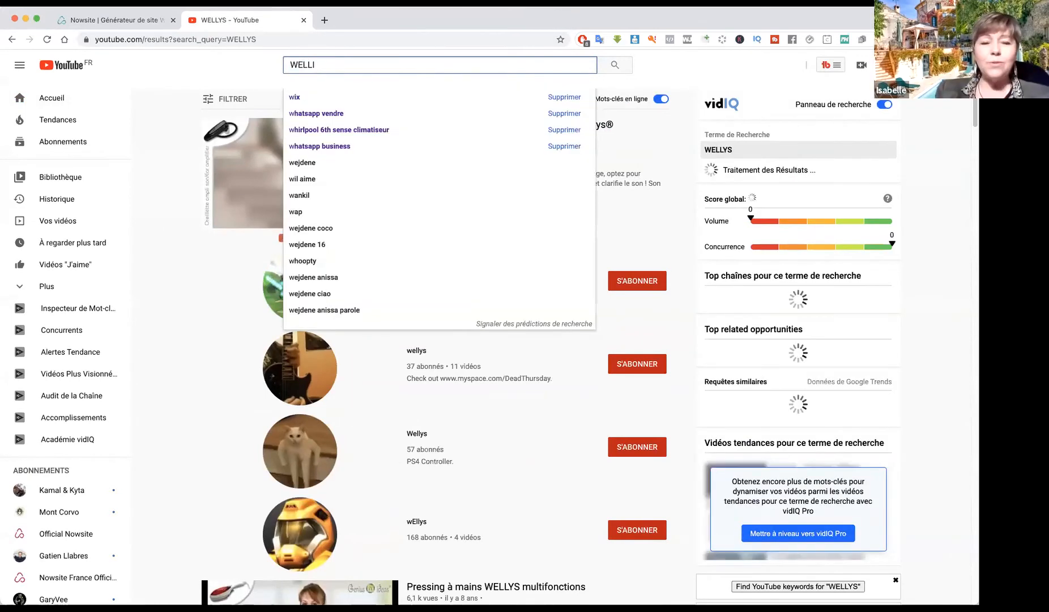
{"action": "key", "text": "BackSpace"}
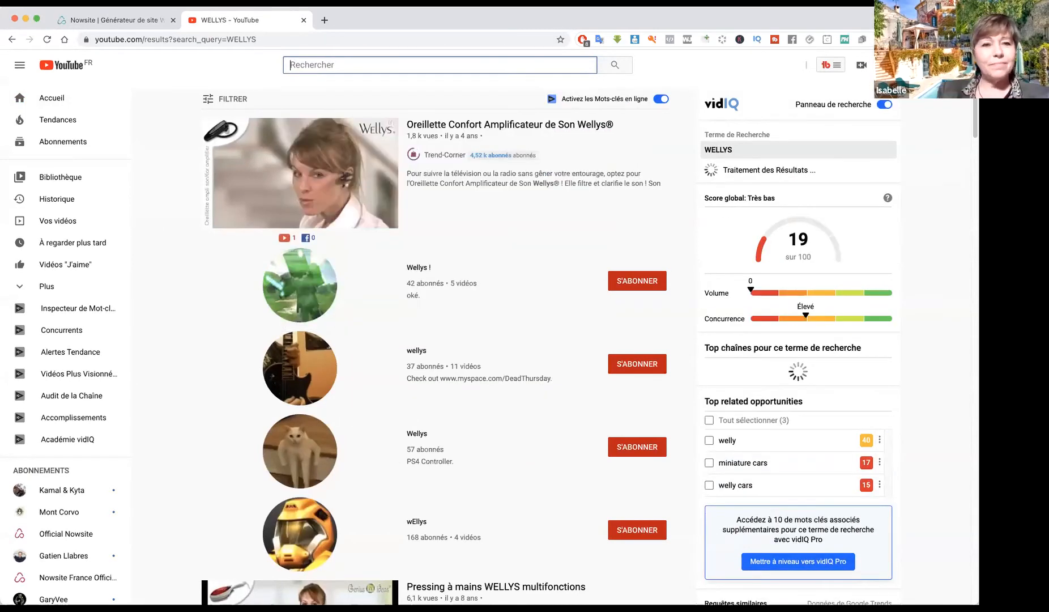
Search YouTube for "XELLISS" and open the video "Technologie photobioréacteurs : la spiruline de demain"
{"action": "type", "text": "XELLISS"}
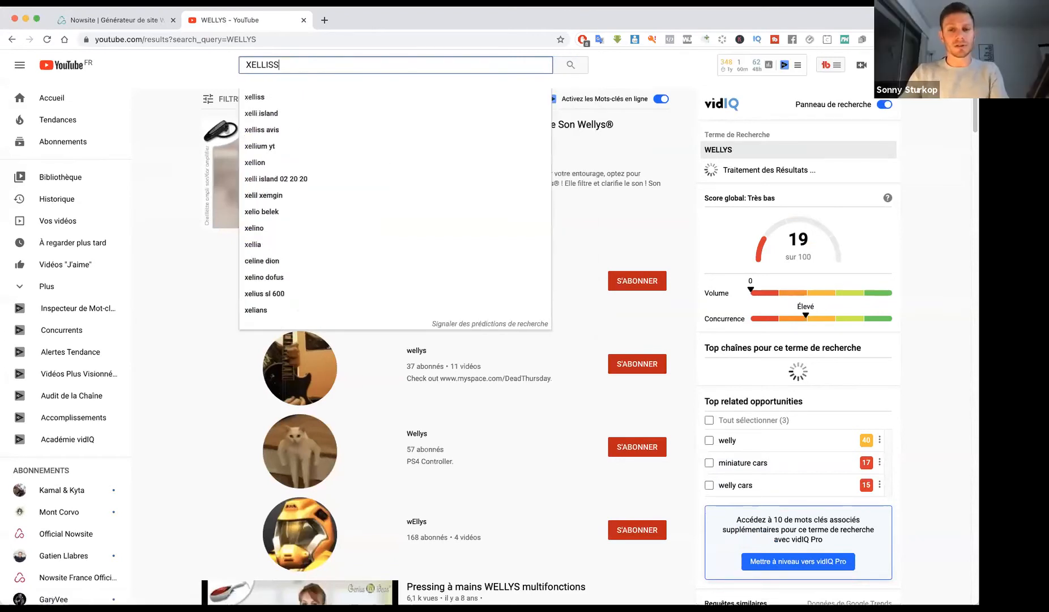
{"action": "key", "text": "Return"}
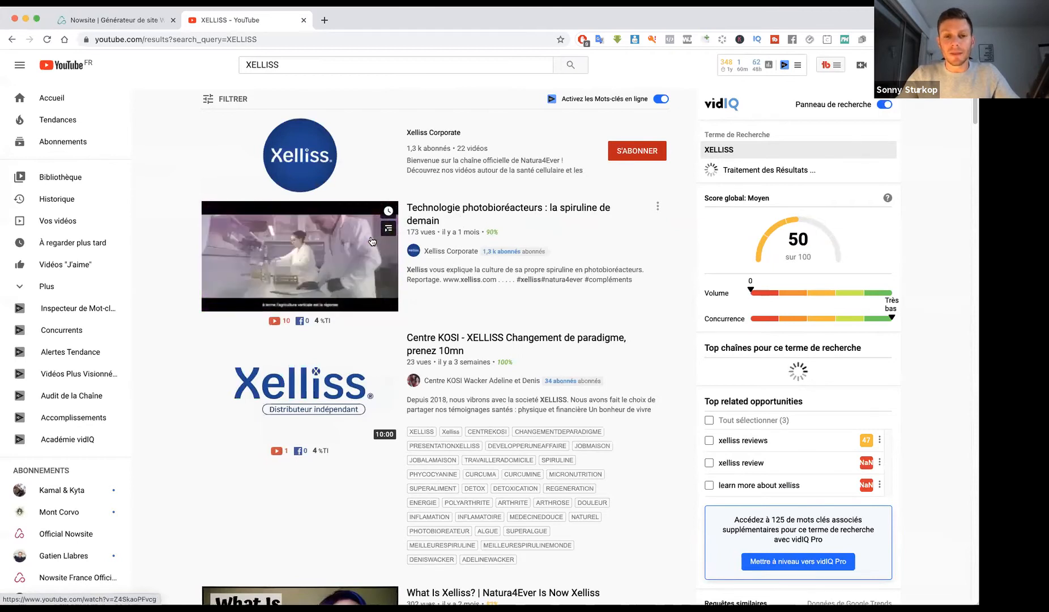
{"action": "left_click", "coordinate": [362, 286]}
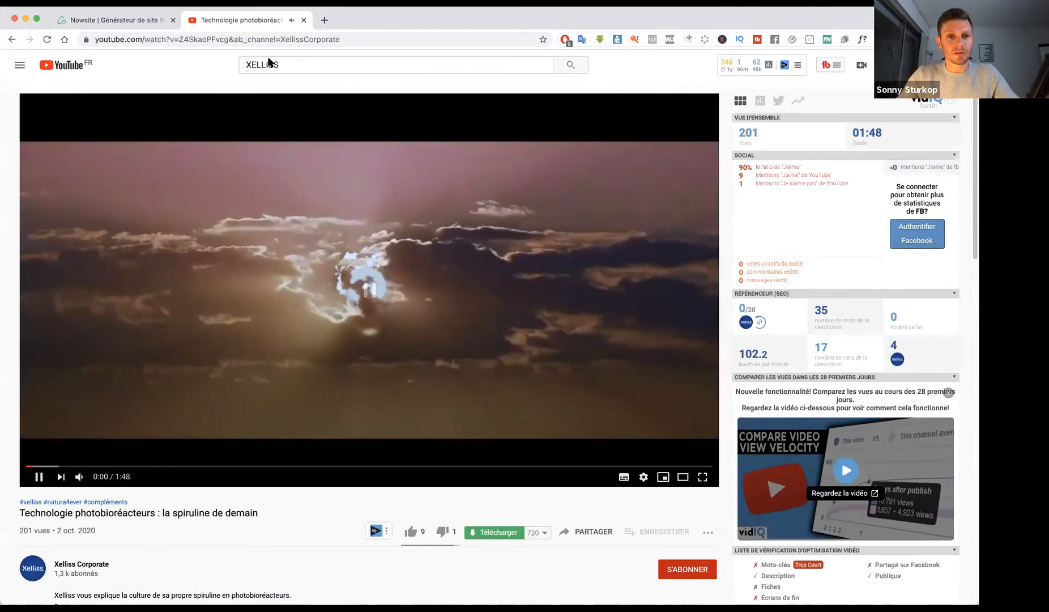
Copy the YouTube video's address and apply it as the link of the video block in the Nowsite builder
{"action": "right_click", "coordinate": [255, 38]}
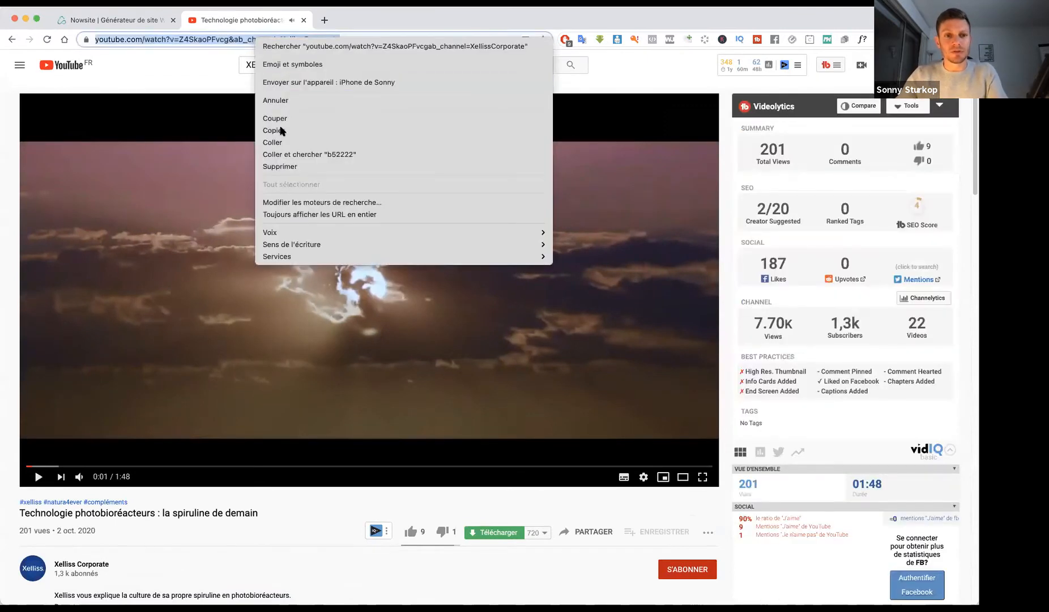
{"action": "left_click", "coordinate": [274, 131]}
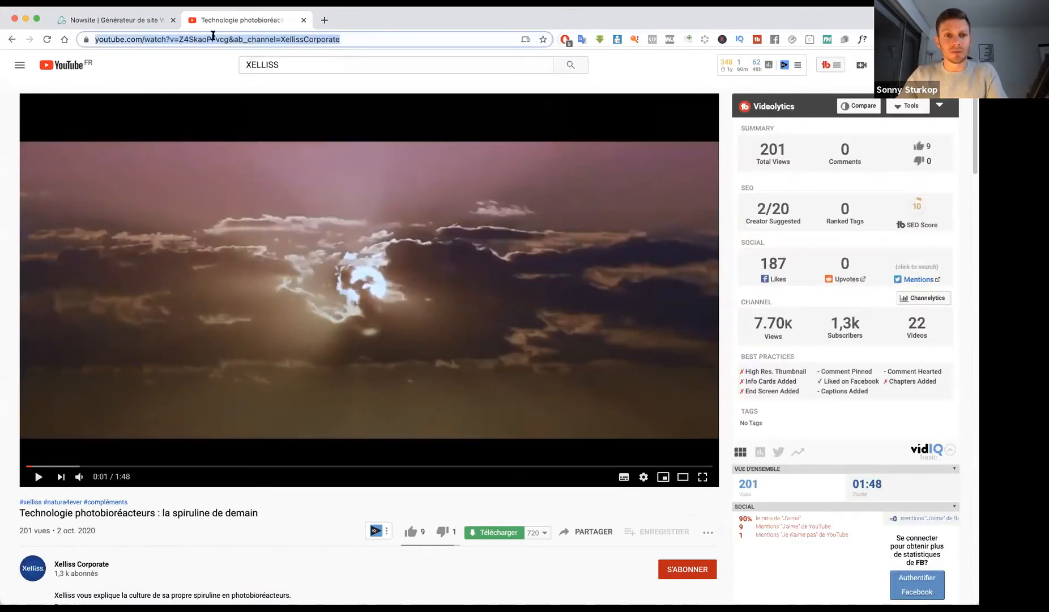
{"action": "left_click", "coordinate": [122, 21]}
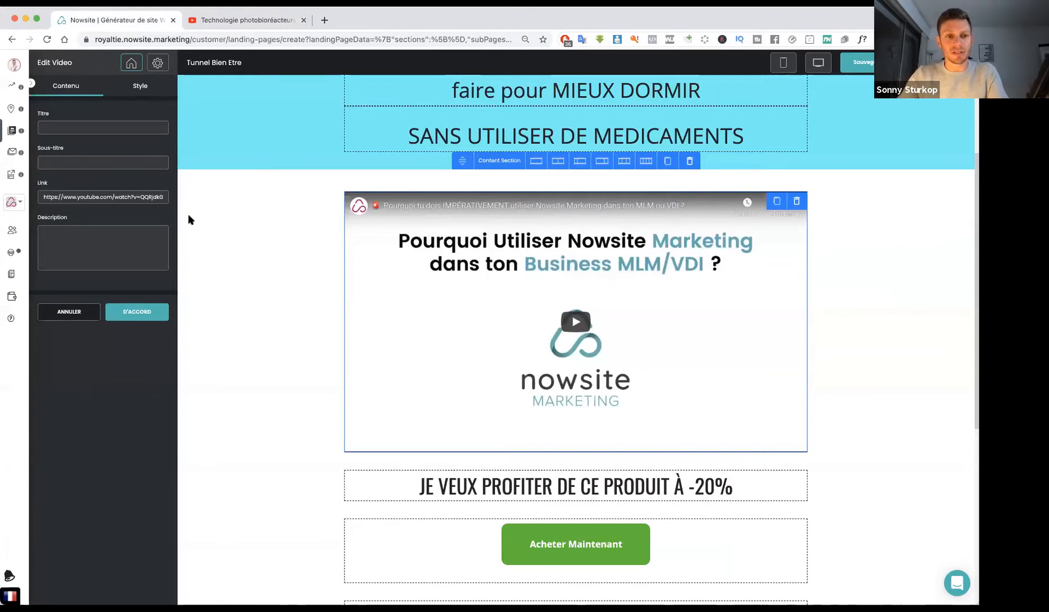
{"action": "triple_click", "coordinate": [110, 194]}
{"action": "right_click", "coordinate": [111, 193]}
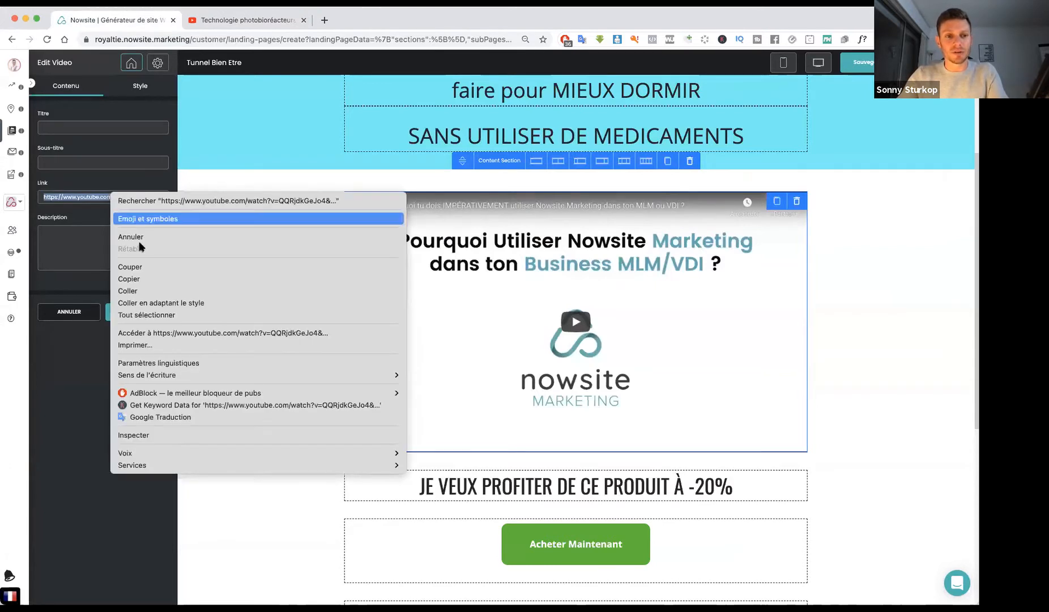
{"action": "left_click", "coordinate": [127, 291]}
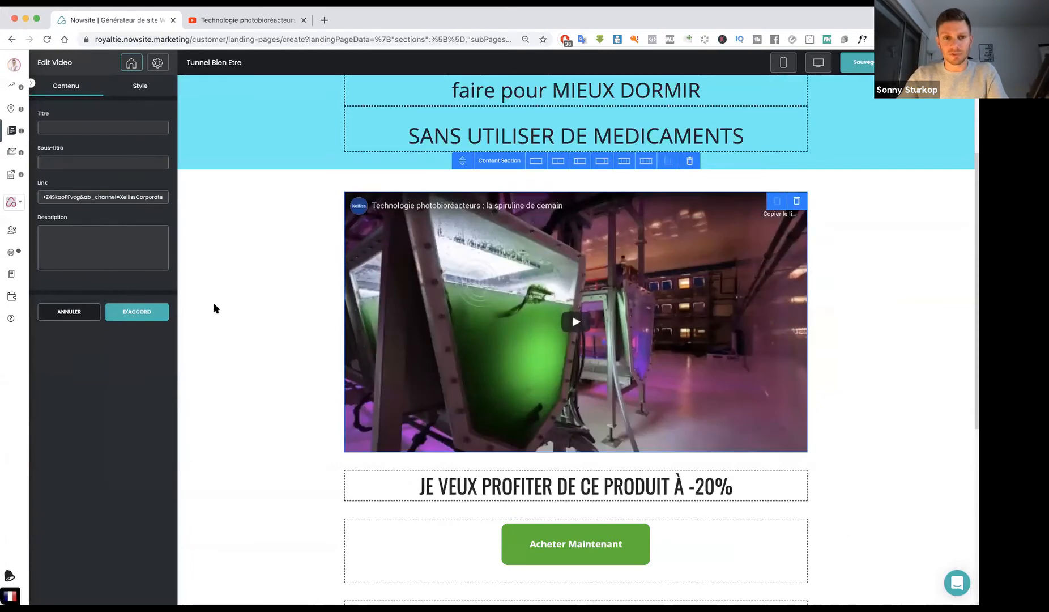
{"action": "left_click", "coordinate": [137, 311]}
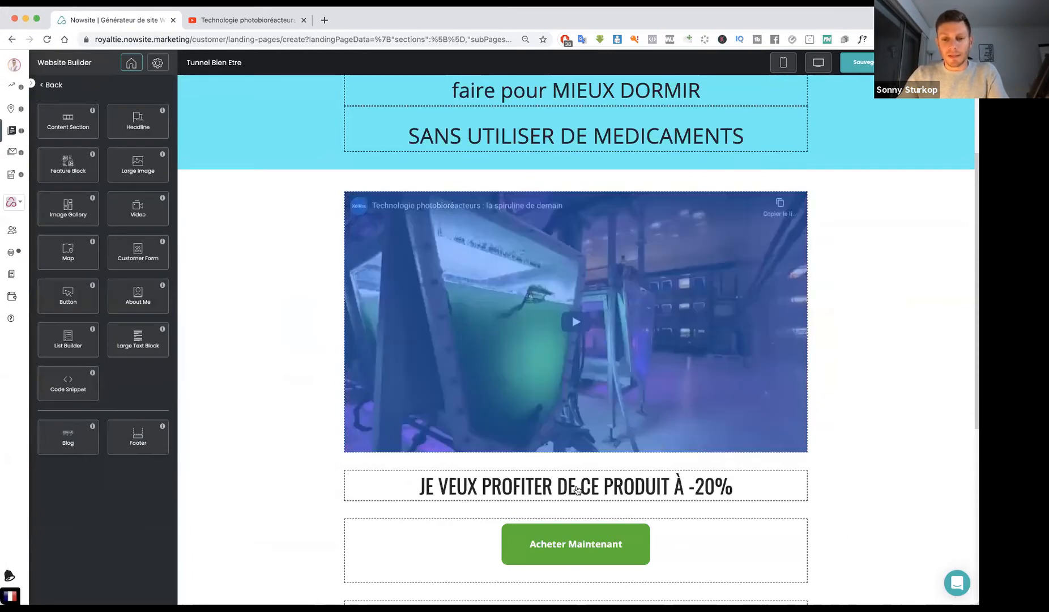
Shorten the headline below the video to "JE VEUX PROFITER DE CE PRODUIT" and apply the change
{"action": "scroll", "coordinate": [810, 290], "scroll_direction": "down", "scroll_amount": 3}
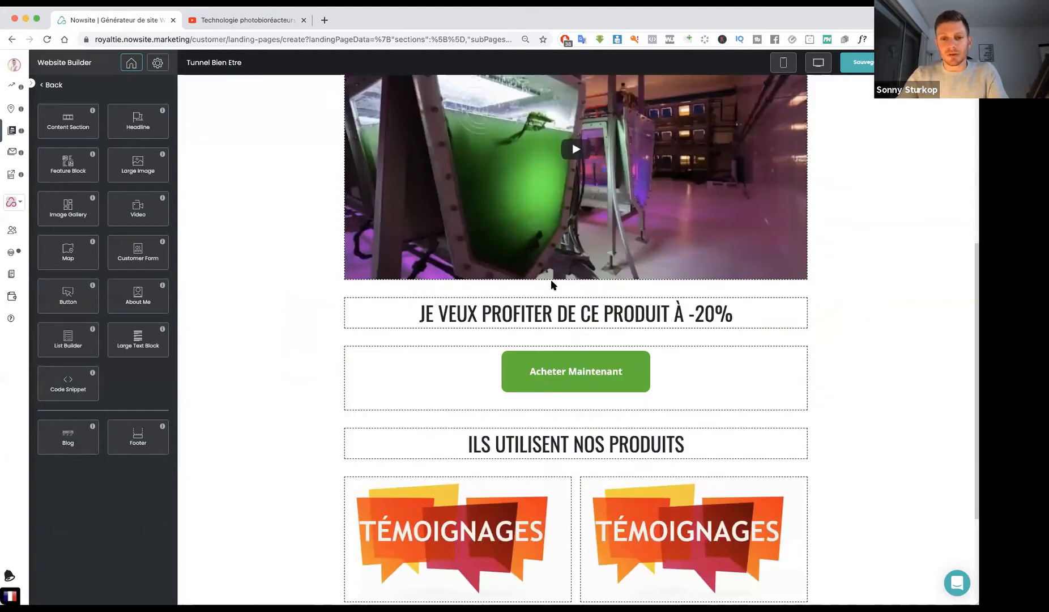
{"action": "left_click", "coordinate": [540, 313]}
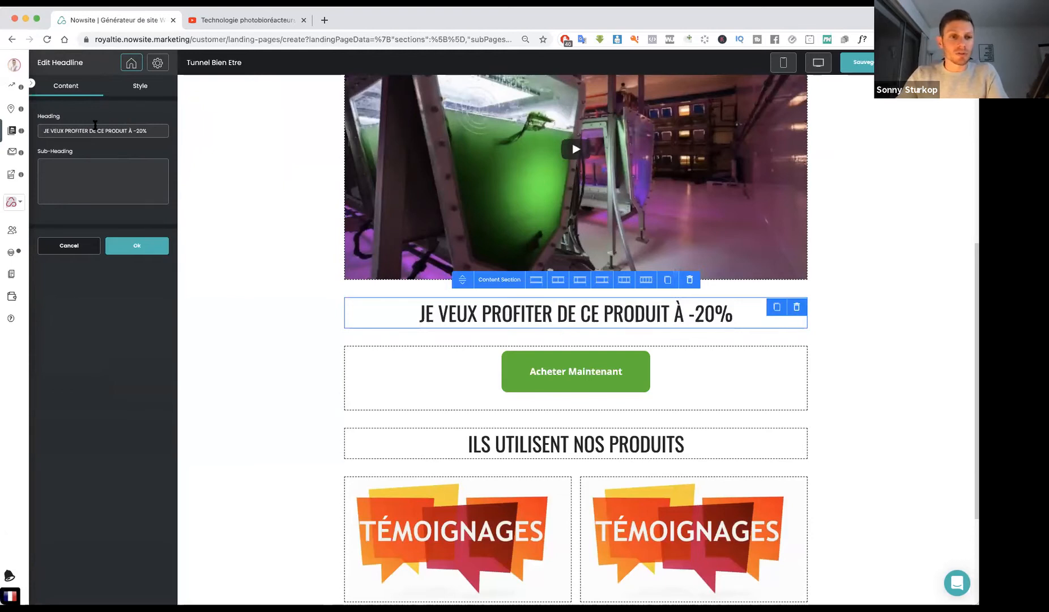
{"action": "left_click_drag", "start_coordinate": [128, 131], "coordinate": [160, 139]}
{"action": "key", "text": "BackSpace"}
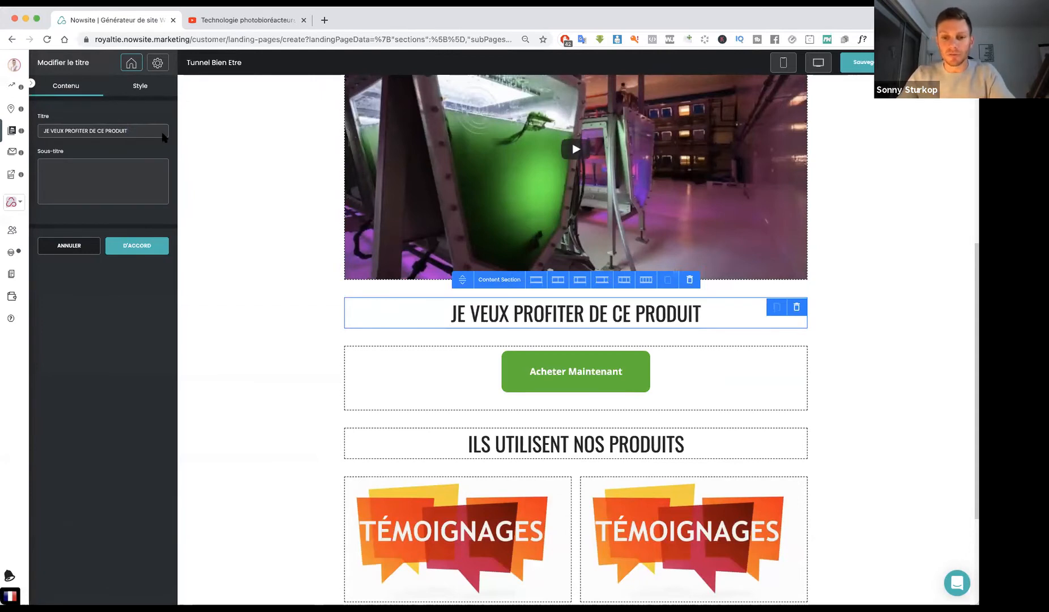
{"action": "left_click", "coordinate": [134, 242]}
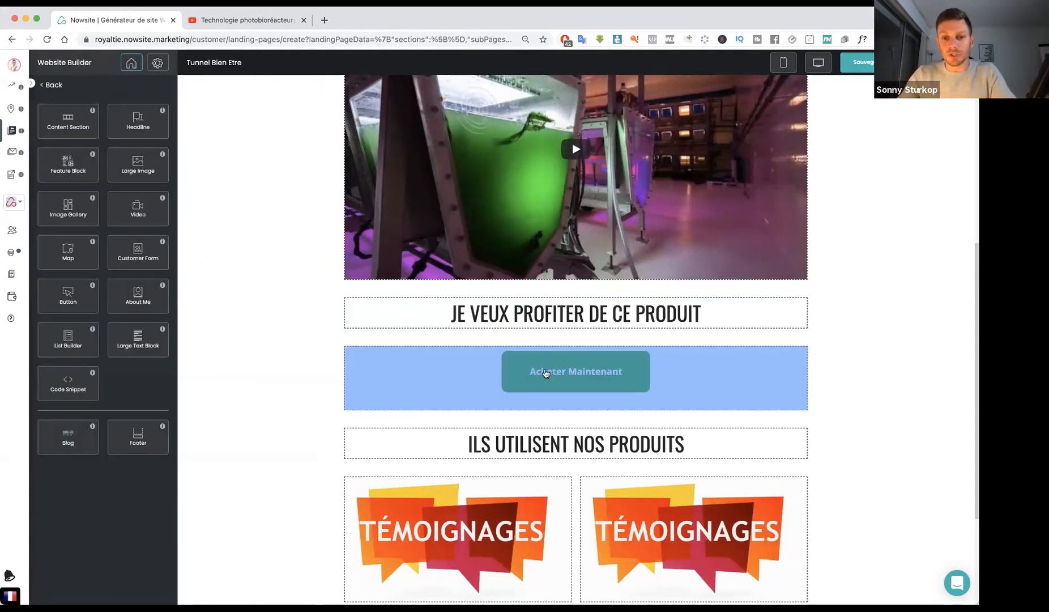
Review the text and redirect settings of the "Acheter Maintenant" button below the video, then examine the testimonials area
{"action": "left_click", "coordinate": [560, 372]}
{"action": "scroll", "coordinate": [565, 304], "scroll_direction": "down", "scroll_amount": 3}
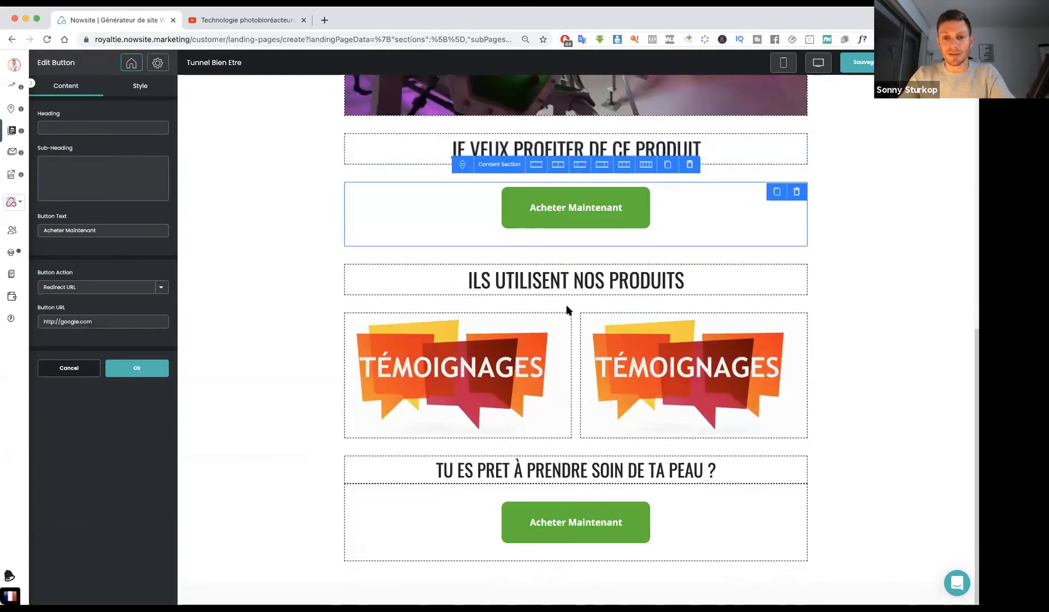
{"action": "scroll", "coordinate": [603, 447], "scroll_direction": "up", "scroll_amount": 5}
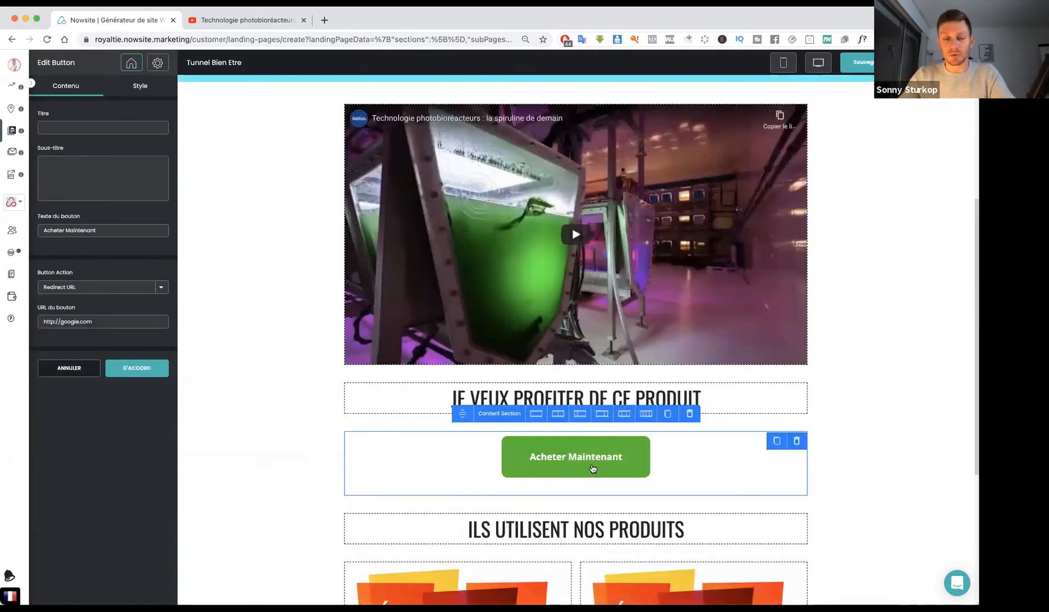
{"action": "left_click_drag", "start_coordinate": [104, 230], "coordinate": [30, 227]}
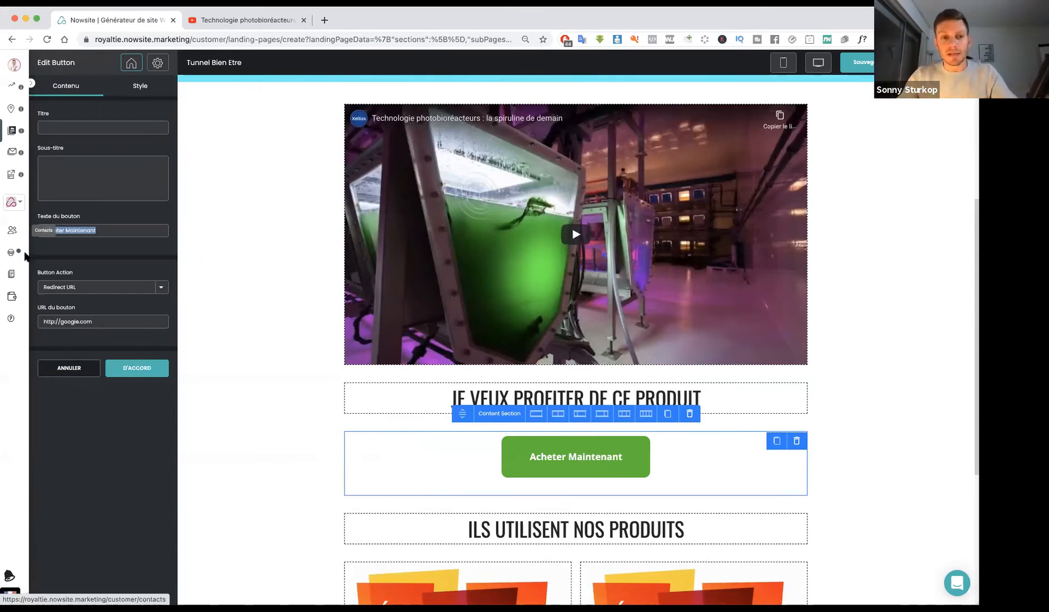
{"action": "left_click", "coordinate": [137, 367]}
{"action": "scroll", "coordinate": [471, 333], "scroll_direction": "down", "scroll_amount": 3}
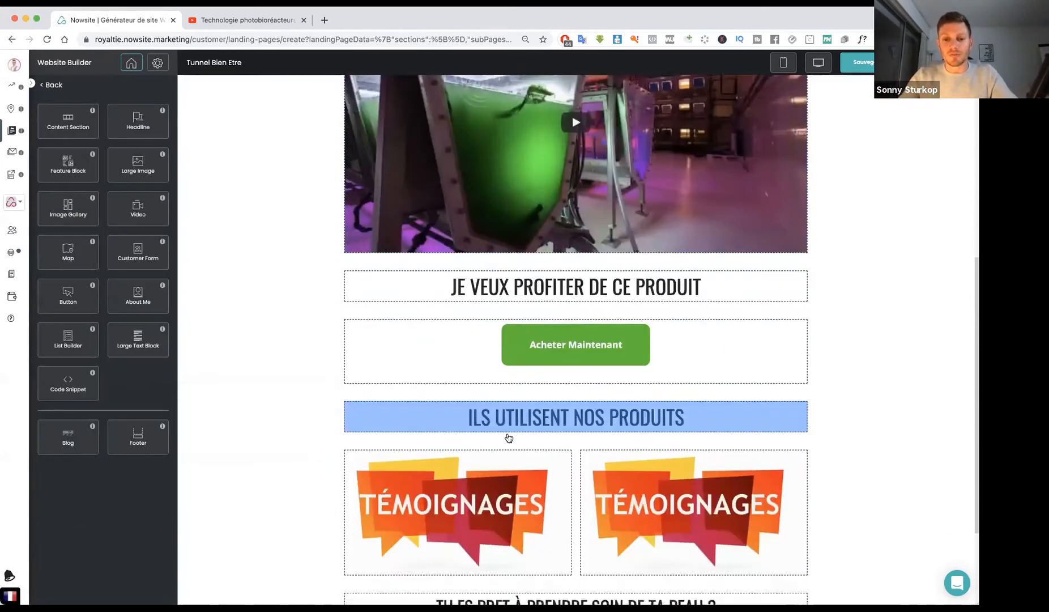
{"action": "scroll", "coordinate": [509, 438], "scroll_direction": "down", "scroll_amount": 3}
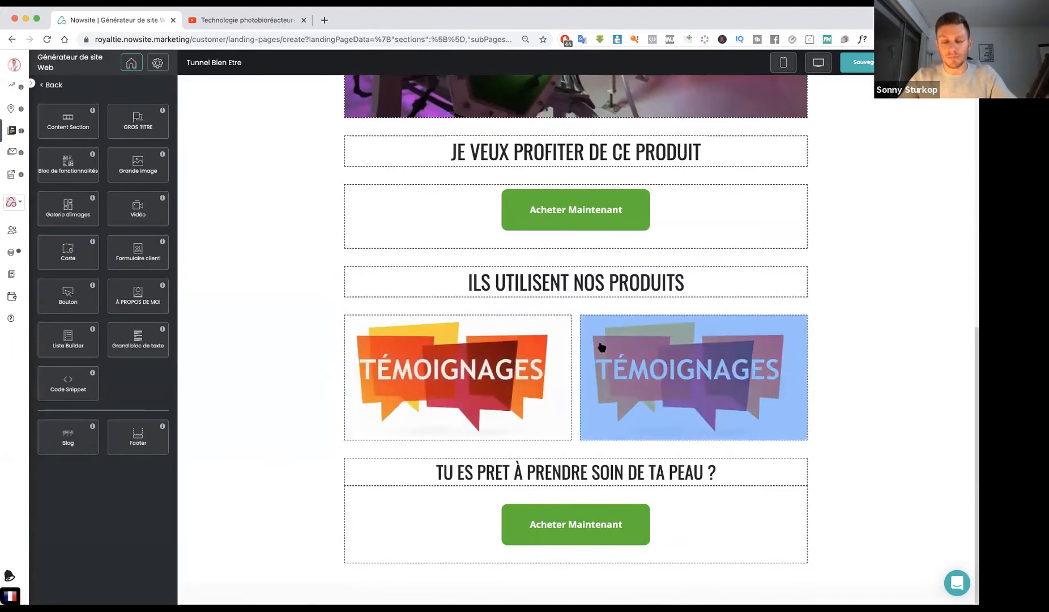
Return the YouTube browser tab to the Google results for XELLISS and display the image results
{"action": "left_click", "coordinate": [231, 24]}
{"action": "left_click", "coordinate": [12, 39]}
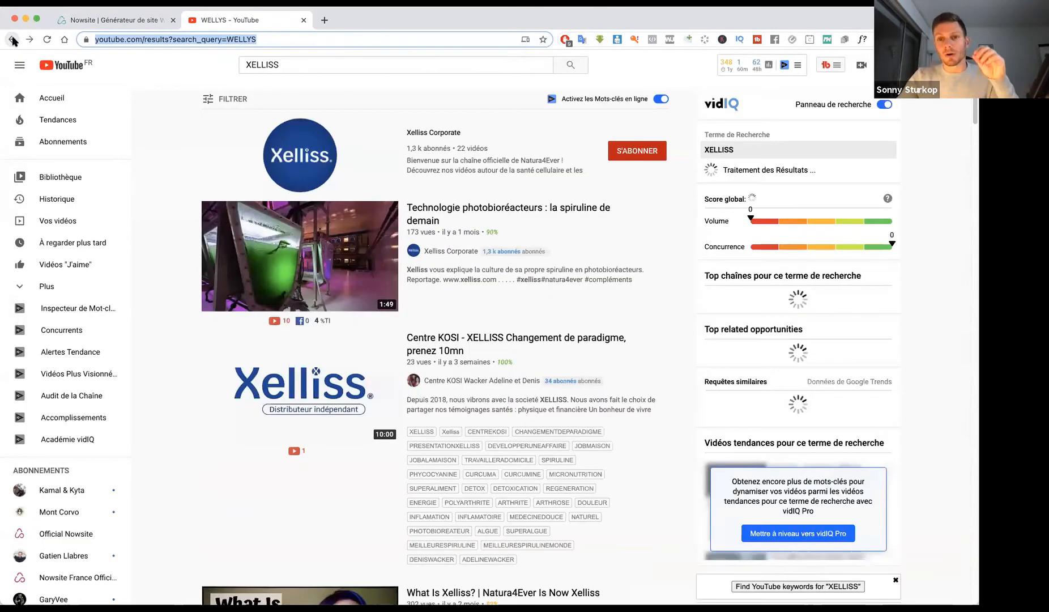
{"action": "left_click", "coordinate": [12, 39]}
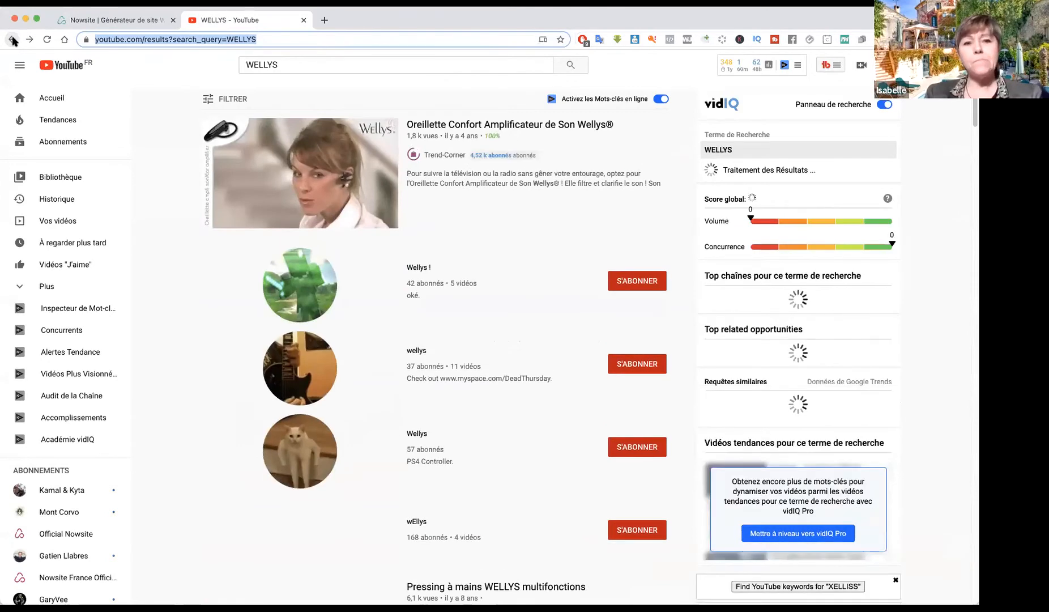
{"action": "left_click", "coordinate": [12, 40]}
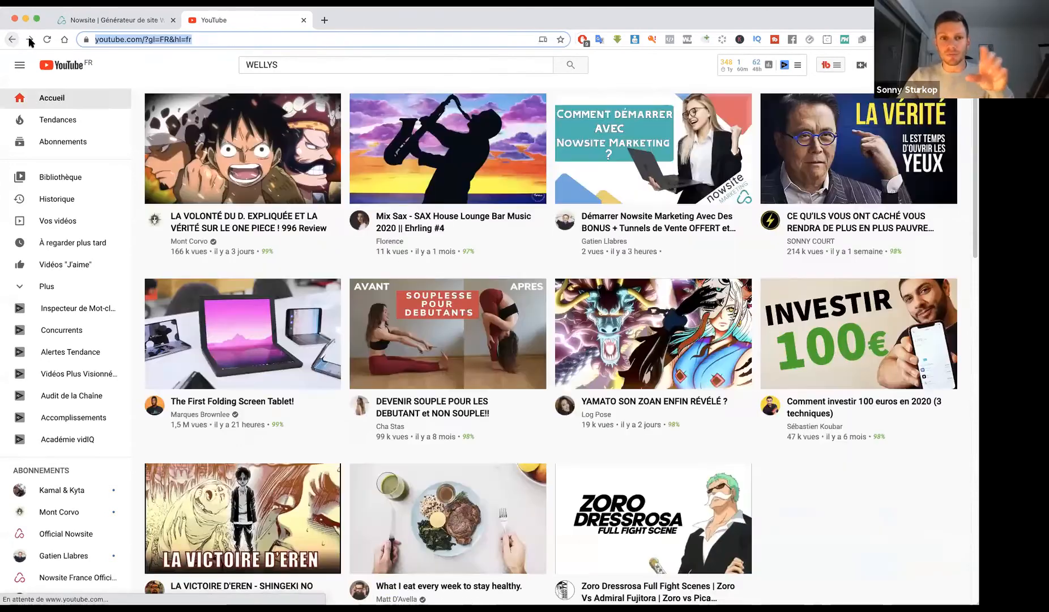
{"action": "left_click", "coordinate": [7, 40]}
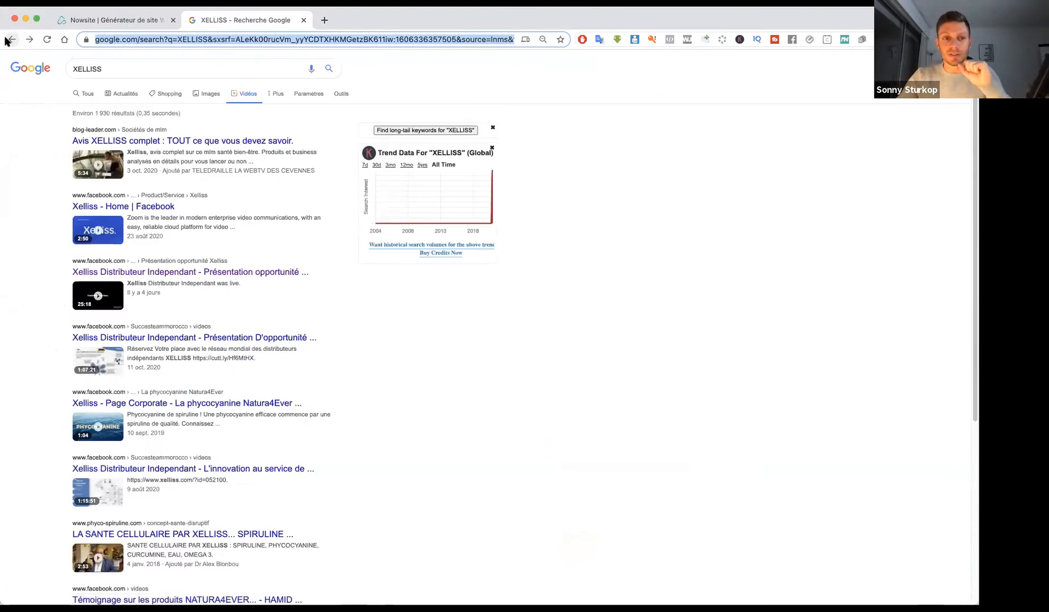
{"action": "left_click", "coordinate": [206, 95]}
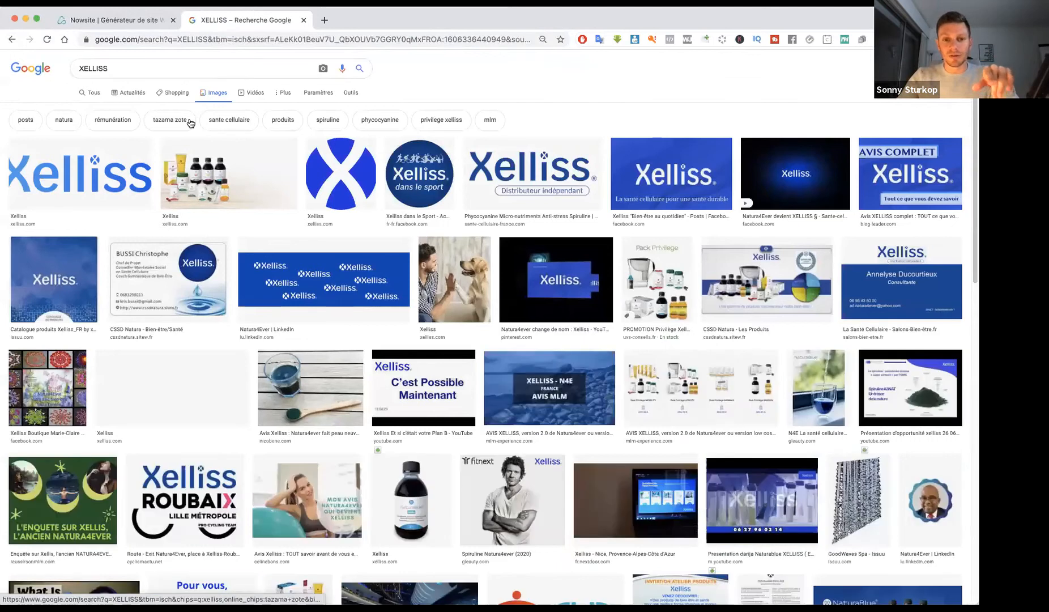
Examine the XELLISS image results for visuals that could suit the funnel's pages
{"action": "scroll", "coordinate": [368, 323], "scroll_direction": "down", "scroll_amount": 3}
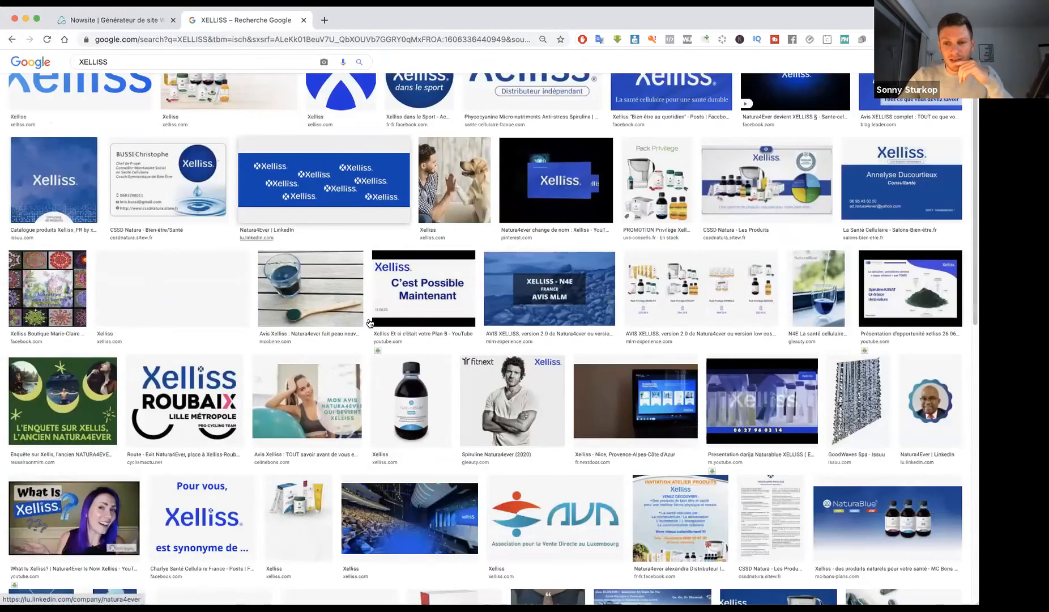
{"action": "scroll", "coordinate": [390, 320], "scroll_direction": "down", "scroll_amount": 6}
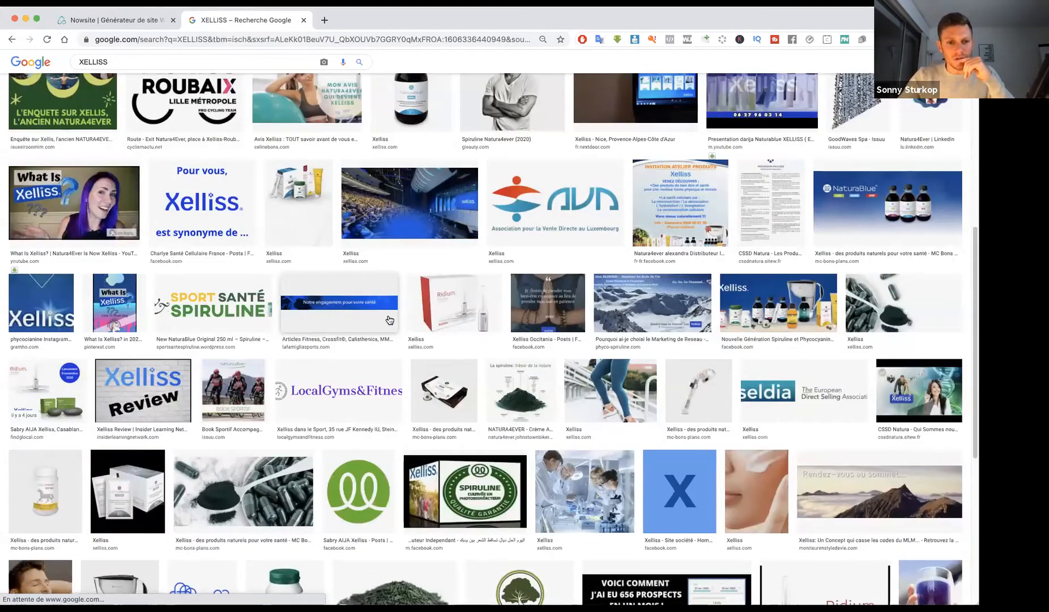
{"action": "scroll", "coordinate": [390, 320], "scroll_direction": "down", "scroll_amount": 2}
{"action": "scroll", "coordinate": [390, 320], "scroll_direction": "up", "scroll_amount": 2}
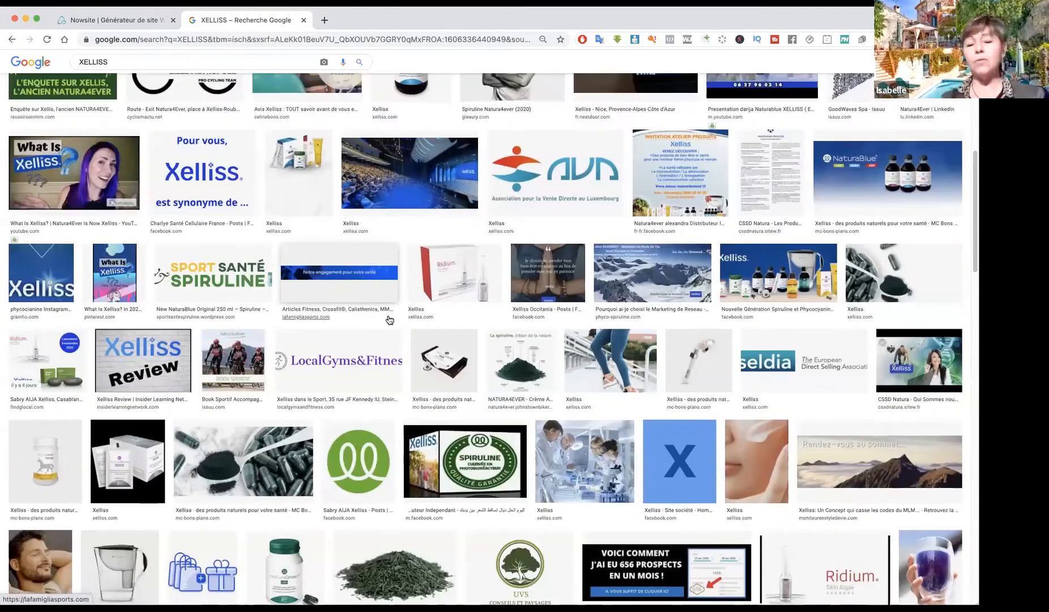
{"action": "scroll", "coordinate": [389, 320], "scroll_direction": "down", "scroll_amount": 6}
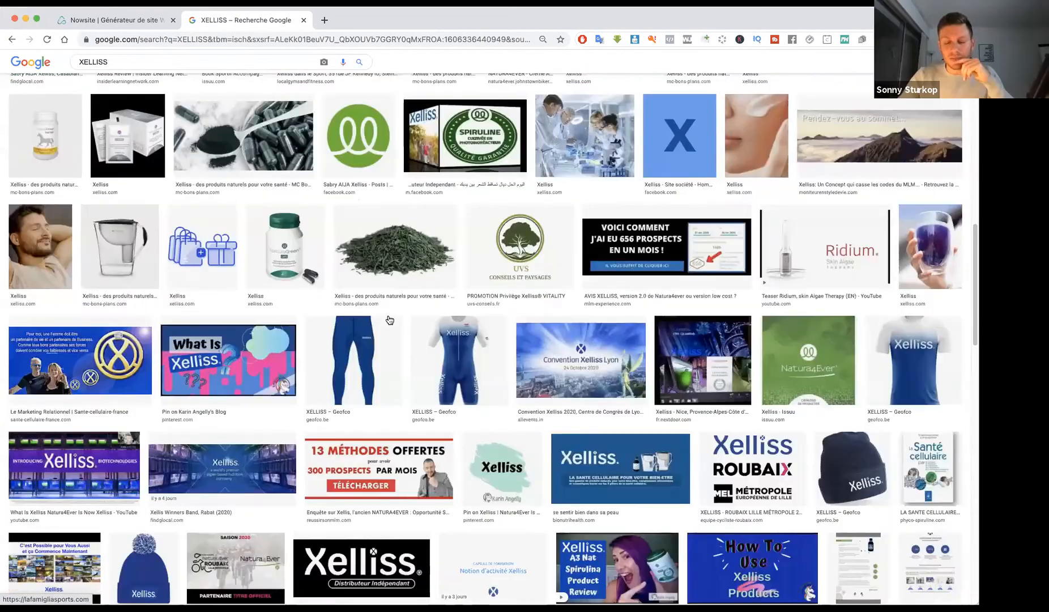
{"action": "scroll", "coordinate": [385, 283], "scroll_direction": "down", "scroll_amount": 4}
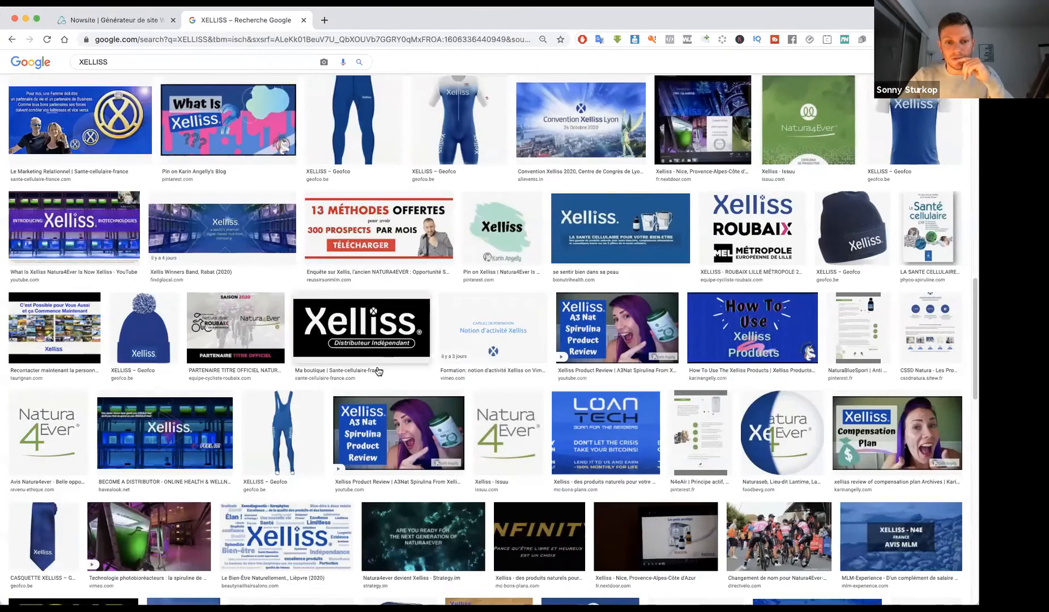
{"action": "scroll", "coordinate": [457, 363], "scroll_direction": "down", "scroll_amount": 8}
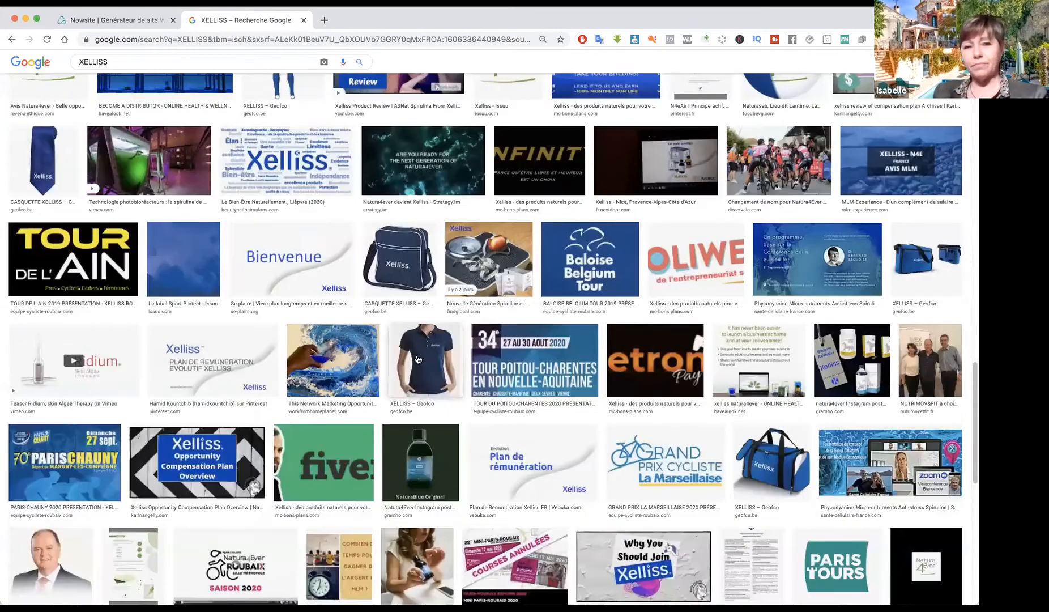
{"action": "scroll", "coordinate": [412, 378], "scroll_direction": "down", "scroll_amount": 4}
{"action": "scroll", "coordinate": [184, 198], "scroll_direction": "up", "scroll_amount": 20}
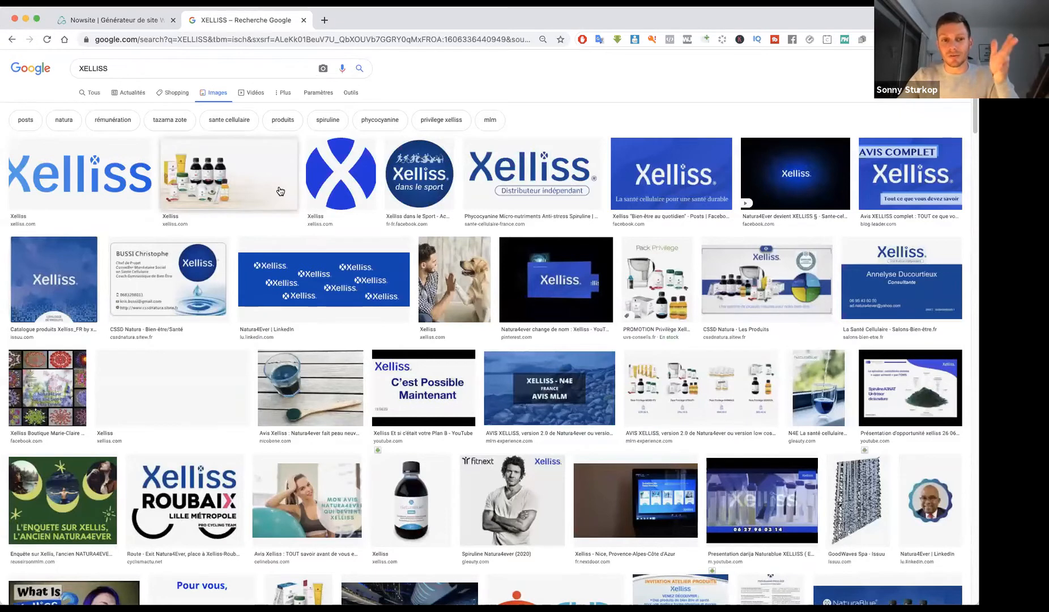
Switch back to the Nowsite builder and change the headline below the testimonials to "TU ES PRET À MIEUX DORMIR ?"
{"action": "left_click", "coordinate": [114, 20]}
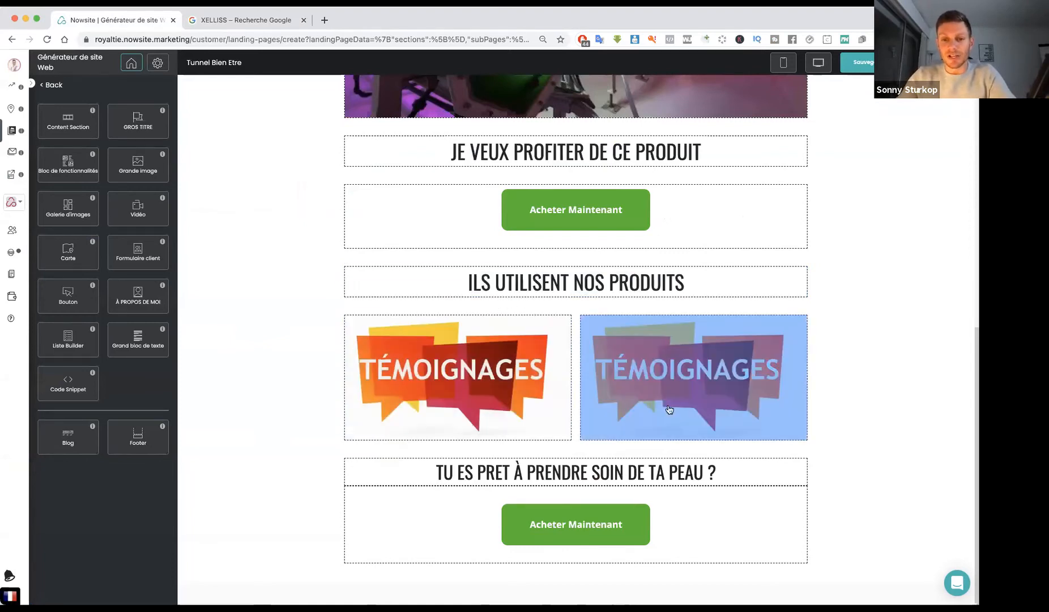
{"action": "left_click", "coordinate": [560, 473]}
{"action": "left_click_drag", "start_coordinate": [142, 129], "coordinate": [88, 134]}
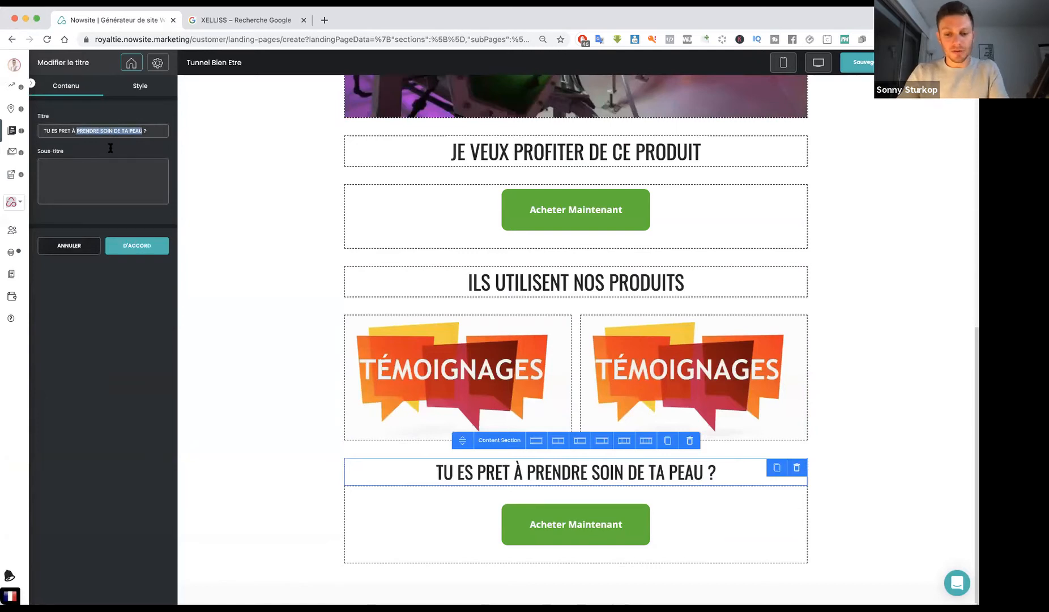
{"action": "type", "text": "MIEUX DORMIR"}
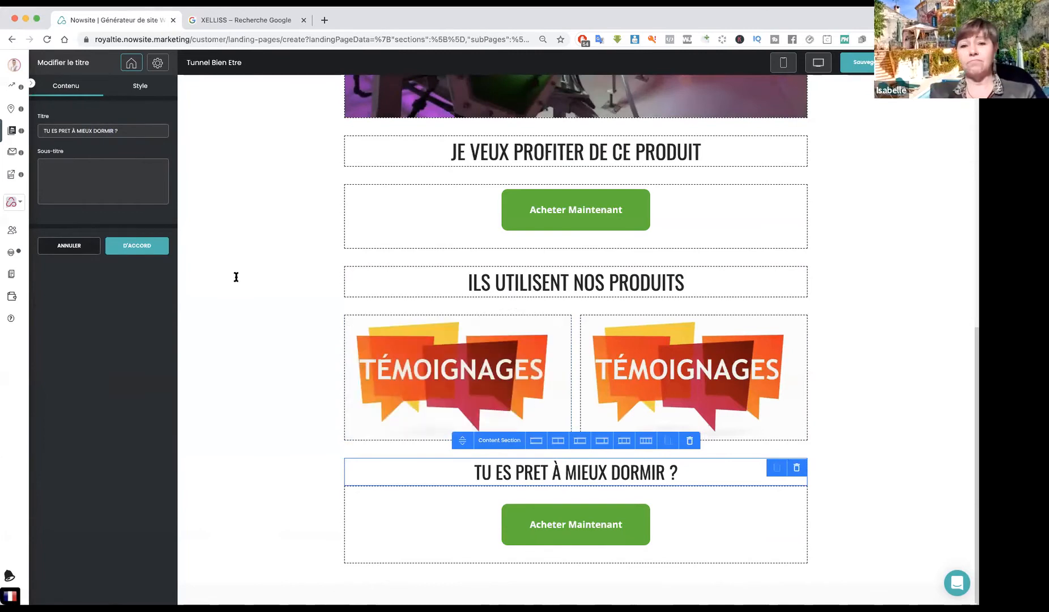
Reword the headline below the testimonials as "TU ES PRET À PRENDRE SOIN DE TA SANTÉ ?" and apply it
{"action": "double_click", "coordinate": [107, 131]}
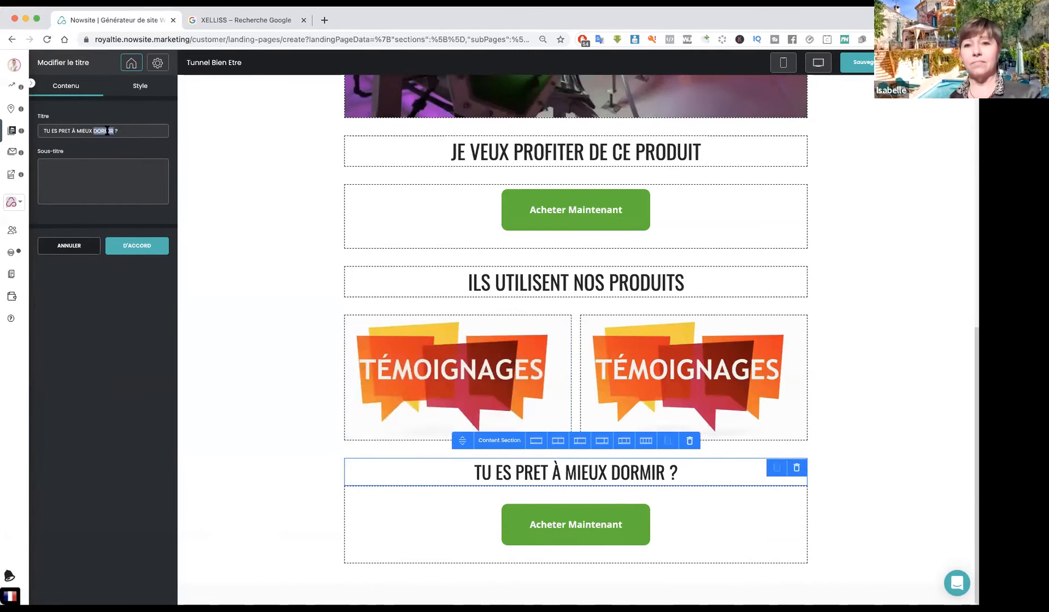
{"action": "key", "text": "BackSpace"}
{"action": "key", "text": "BackSpace"}
{"action": "key", "text": "BackSpace"}
{"action": "key", "text": "BackSpace"}
{"action": "key", "text": "BackSpace"}
{"action": "key", "text": "BackSpace"}
{"action": "key", "text": "BackSpace"}
{"action": "type", "text": "PRENDRE SOIN DE TA SANTÉ"}
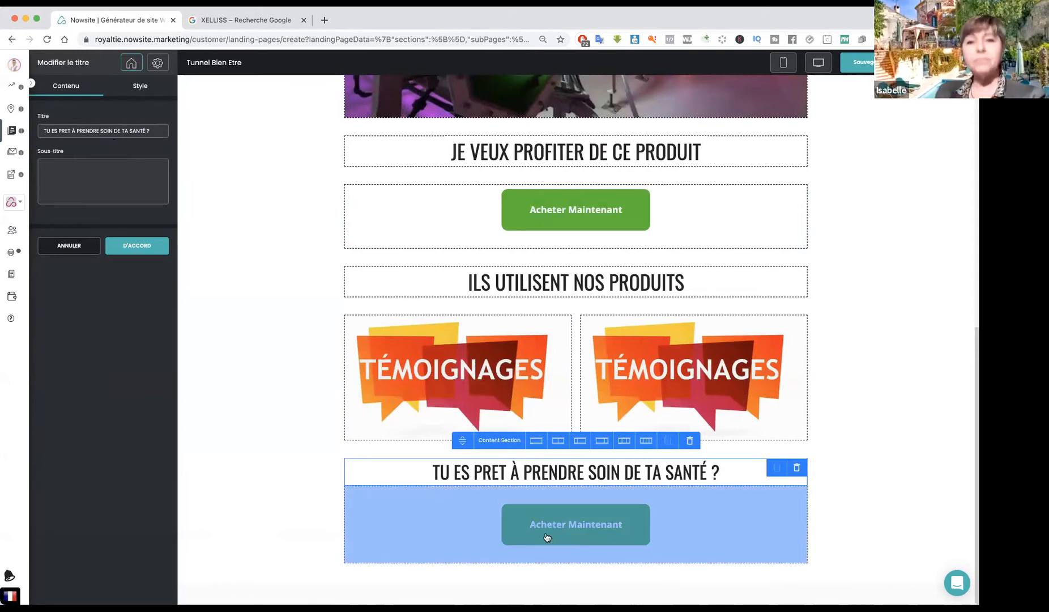
{"action": "scroll", "coordinate": [604, 473], "scroll_direction": "up", "scroll_amount": 10}
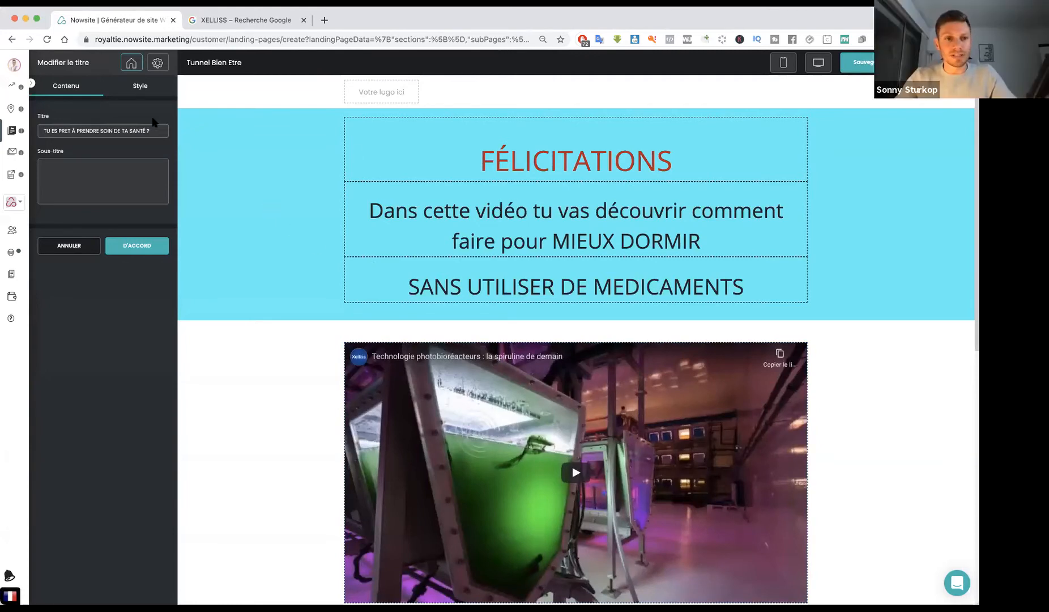
{"action": "left_click", "coordinate": [131, 249]}
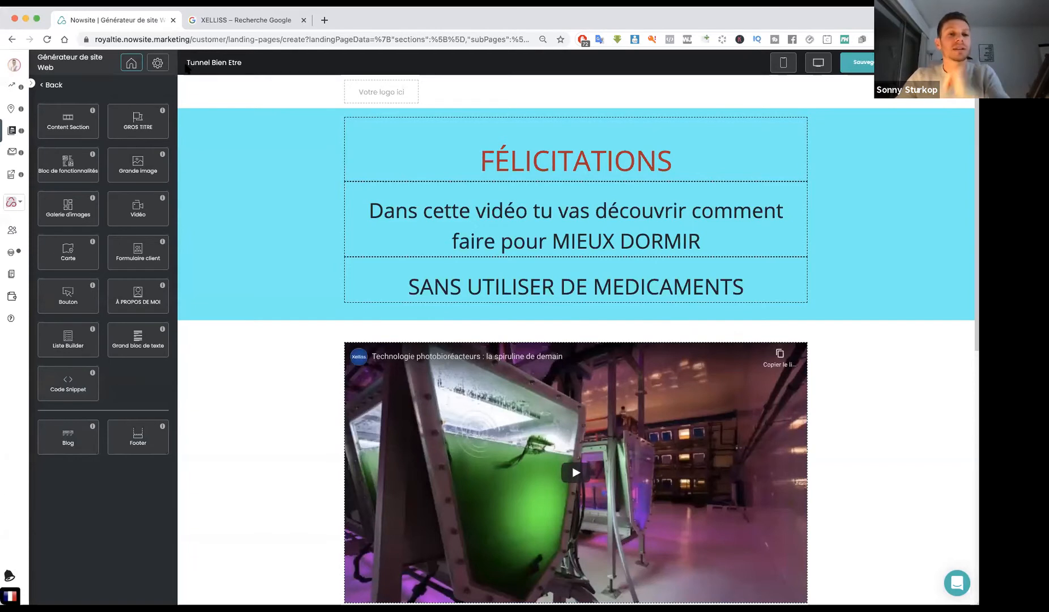
Set the website URL to XELLISS in the site's settings and try to save the funnel
{"action": "left_click", "coordinate": [865, 63]}
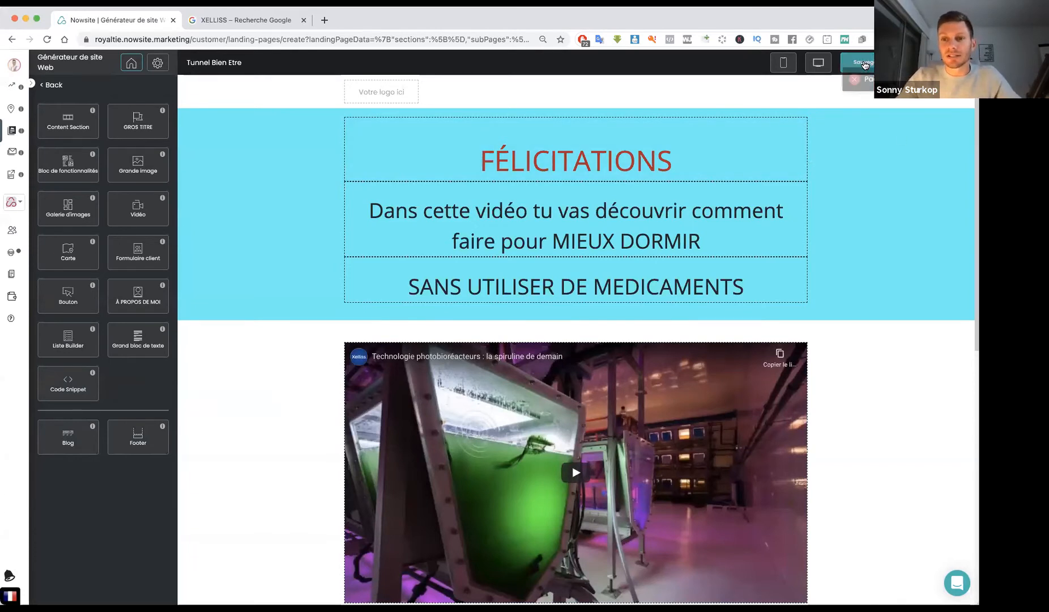
{"action": "left_click", "coordinate": [52, 83]}
{"action": "left_click", "coordinate": [69, 268]}
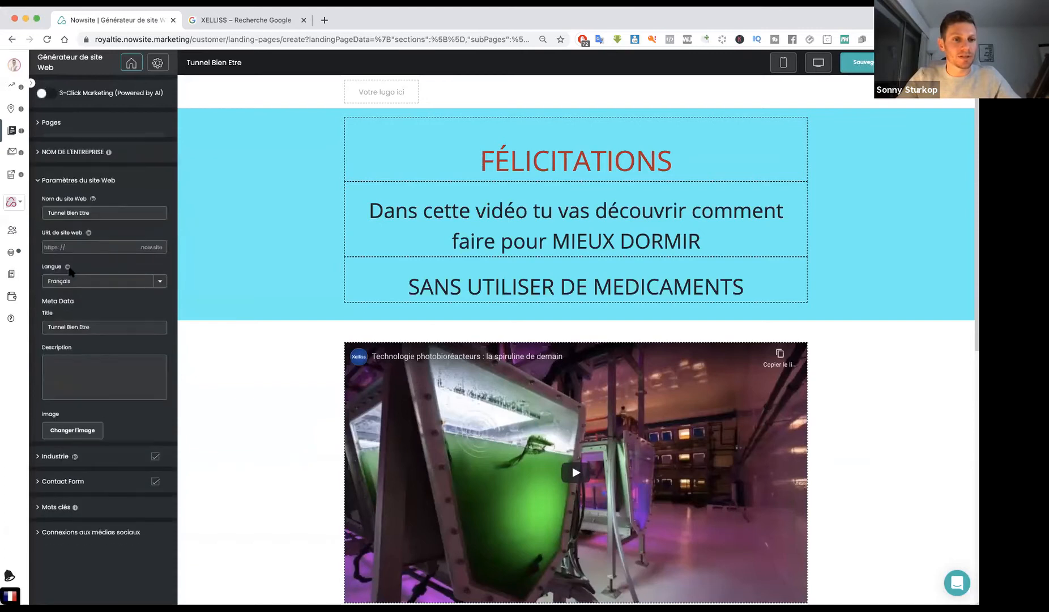
{"action": "left_click", "coordinate": [86, 242]}
{"action": "type", "text": "x"}
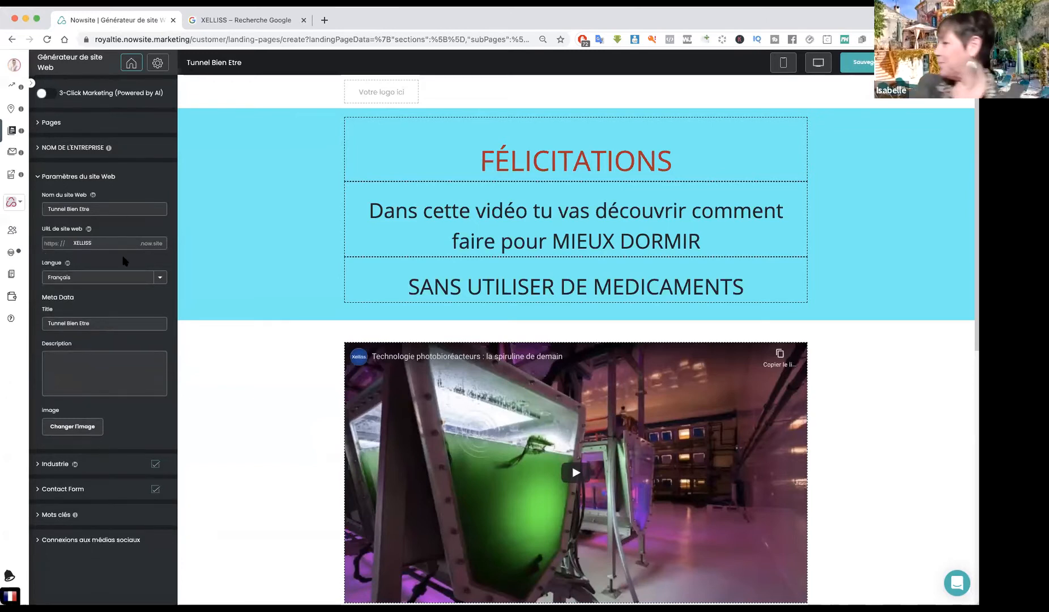
{"action": "left_click", "coordinate": [860, 63]}
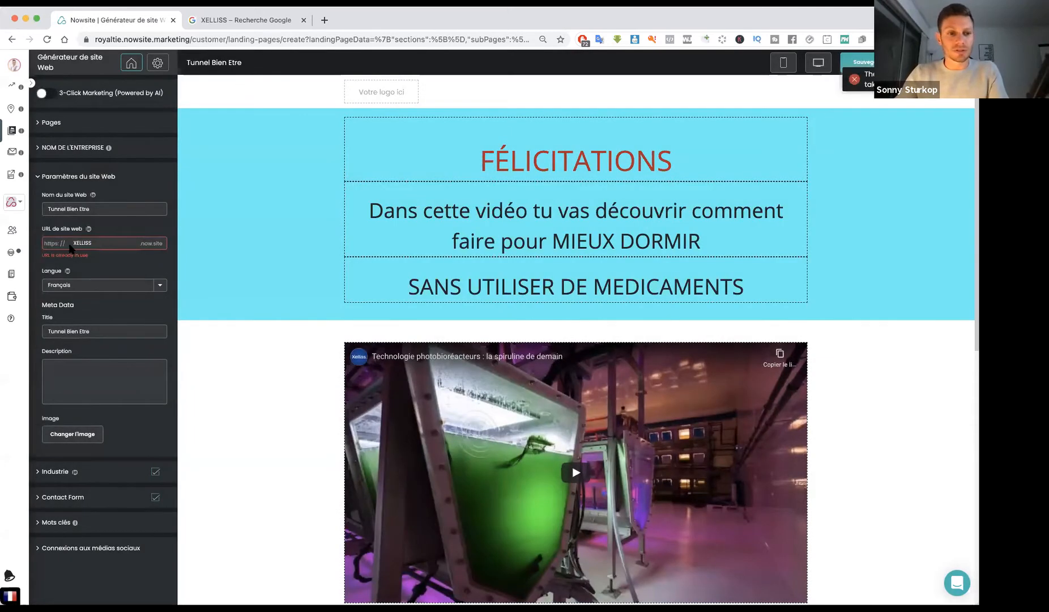
Extend the website URL to XELLISS-TUNNEL and save the funnel
{"action": "left_click", "coordinate": [103, 242]}
{"action": "type", "text": "-TUNNEL"}
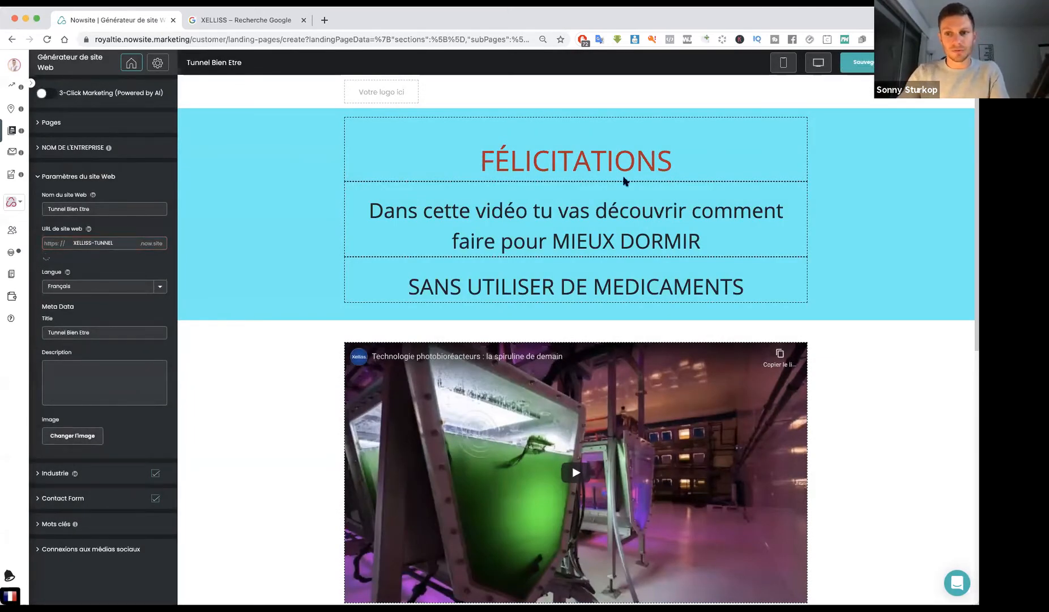
{"action": "left_click", "coordinate": [854, 68]}
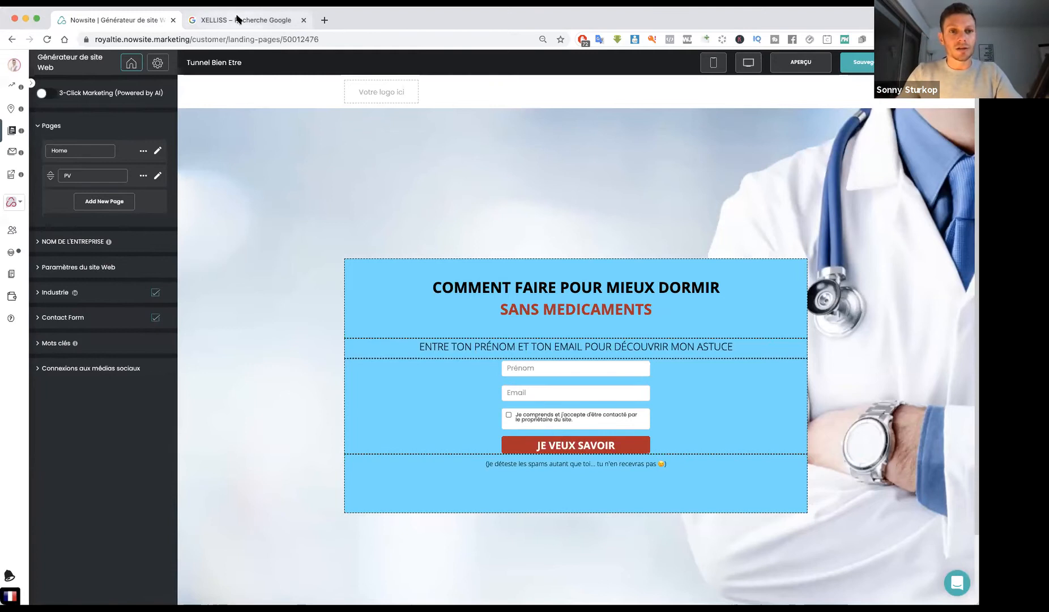
Close the XELLISS image search and return to the list of websites to view the saved funnel
{"action": "left_click", "coordinate": [267, 22]}
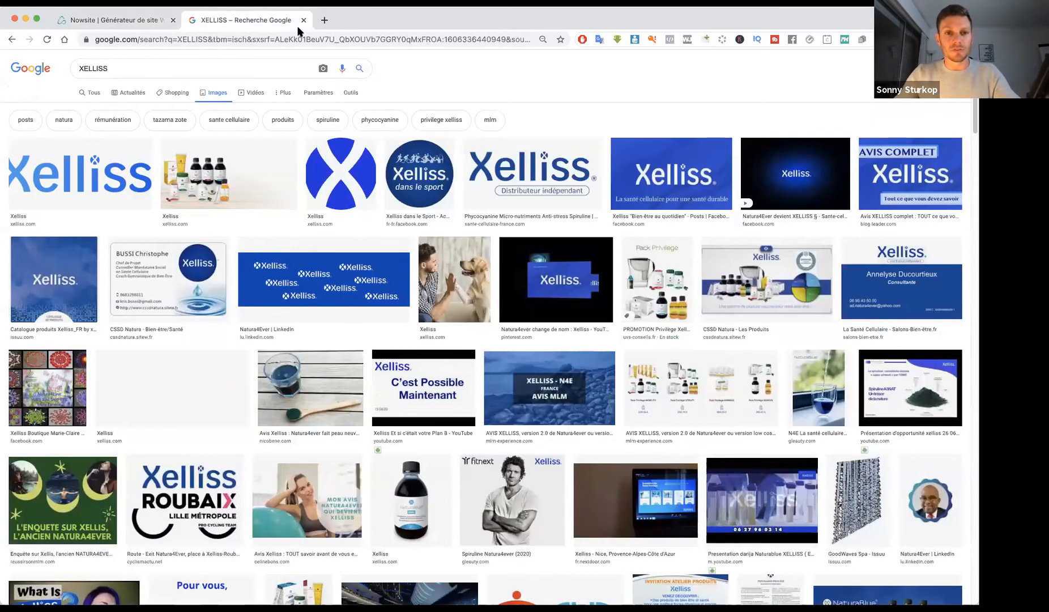
{"action": "left_click", "coordinate": [304, 20]}
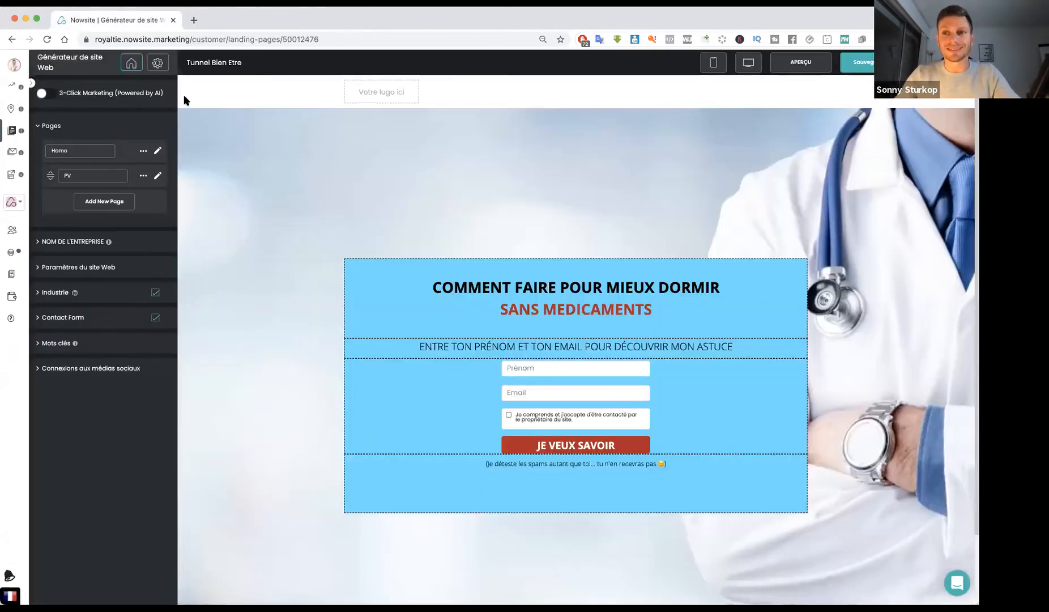
{"action": "left_click", "coordinate": [17, 130]}
{"action": "scroll", "coordinate": [532, 237], "scroll_direction": "down", "scroll_amount": 5}
{"action": "scroll", "coordinate": [533, 239], "scroll_direction": "down", "scroll_amount": 15}
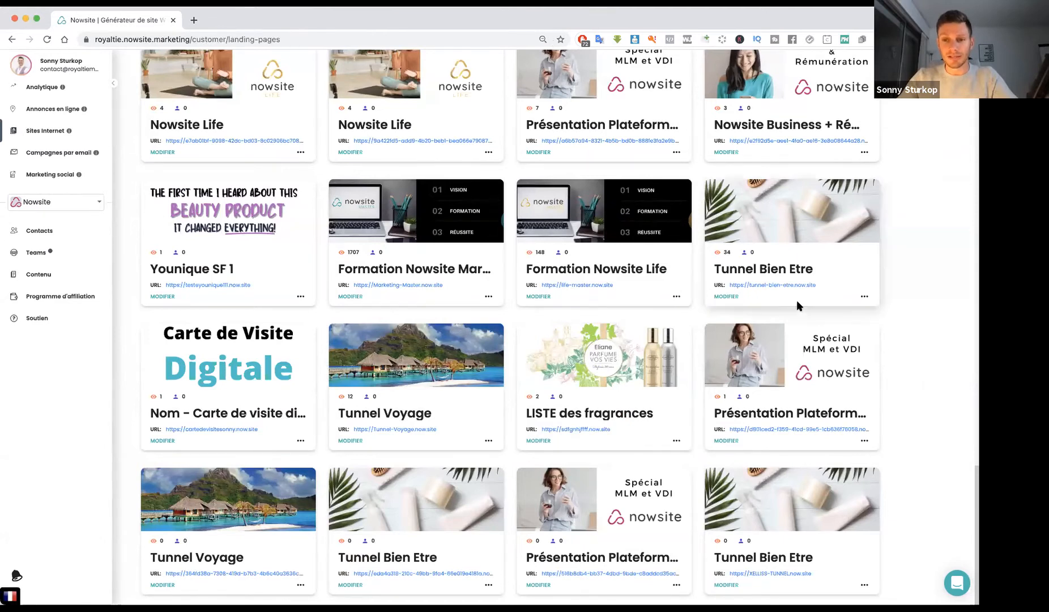
Duplicate the "Template | Tunnel 3 clic..." website that has the URL Prospects30s-3.now.site
{"action": "scroll", "coordinate": [925, 351], "scroll_direction": "up", "scroll_amount": 5}
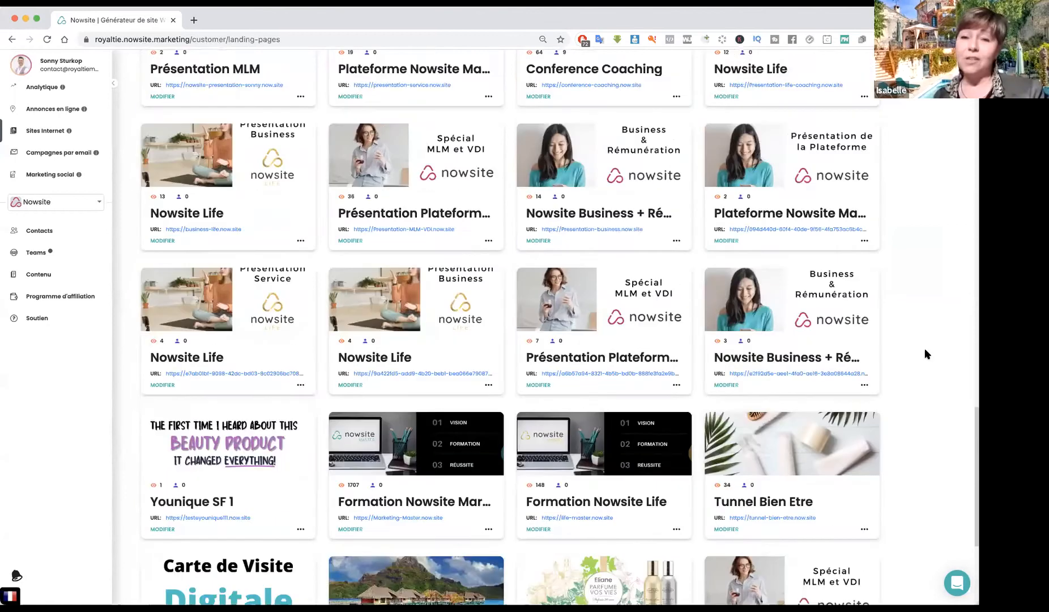
{"action": "scroll", "coordinate": [925, 355], "scroll_direction": "up", "scroll_amount": 13}
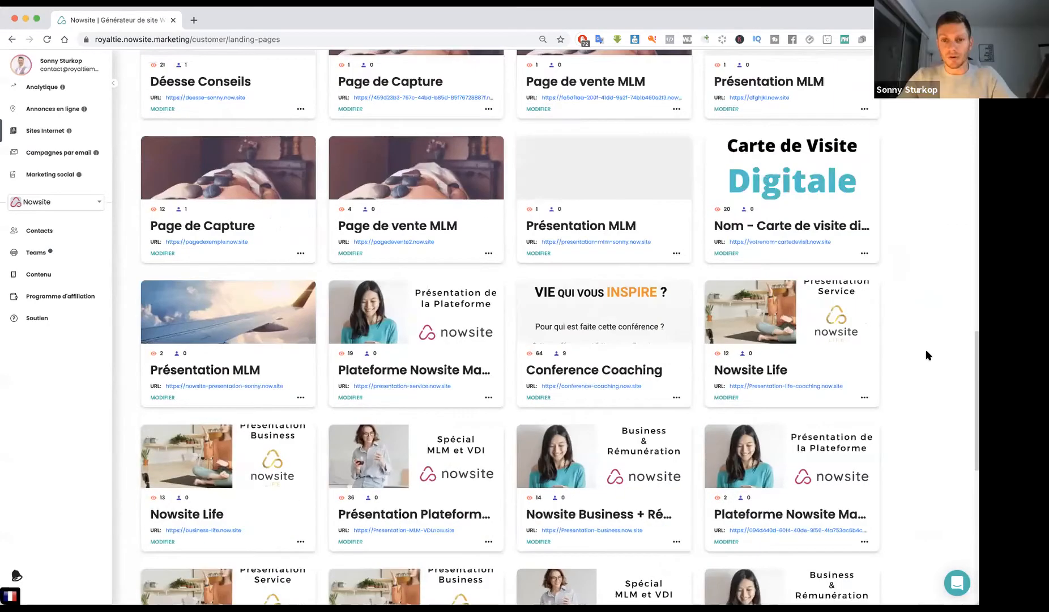
{"action": "scroll", "coordinate": [896, 317], "scroll_direction": "up", "scroll_amount": 5}
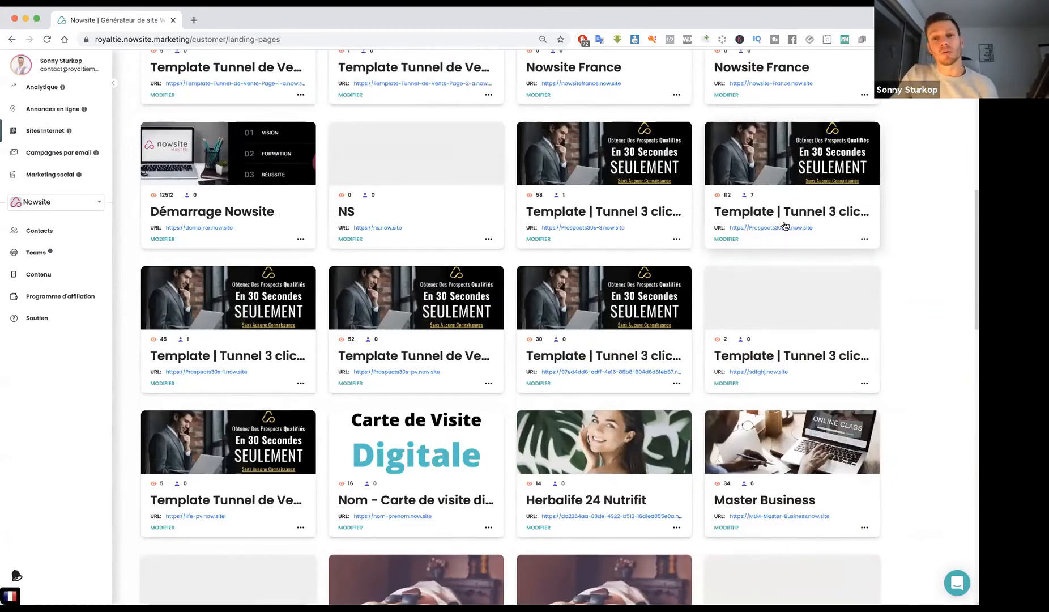
{"action": "left_click", "coordinate": [677, 239]}
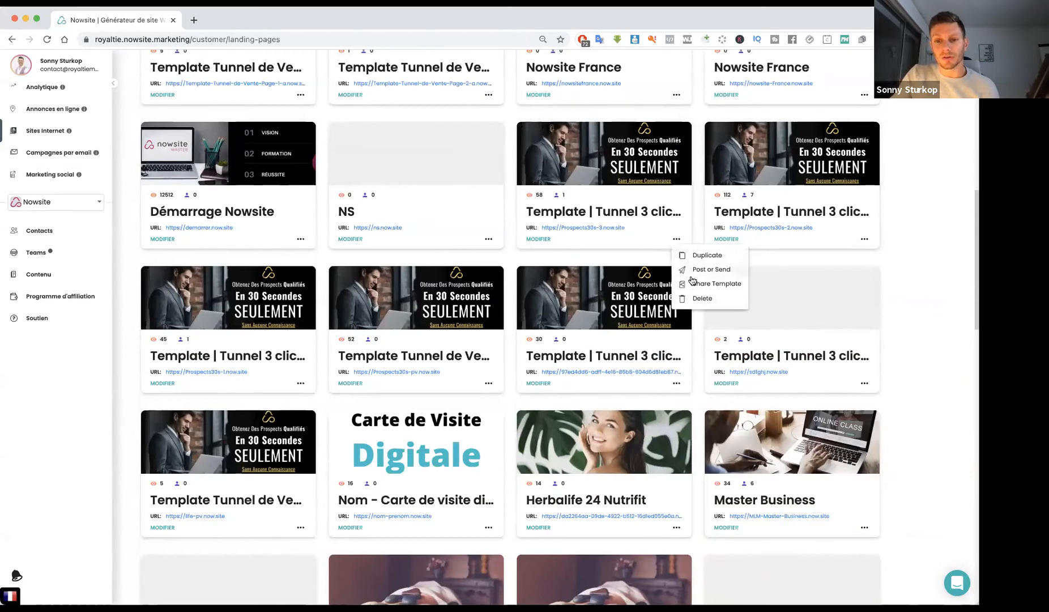
{"action": "left_click", "coordinate": [705, 255]}
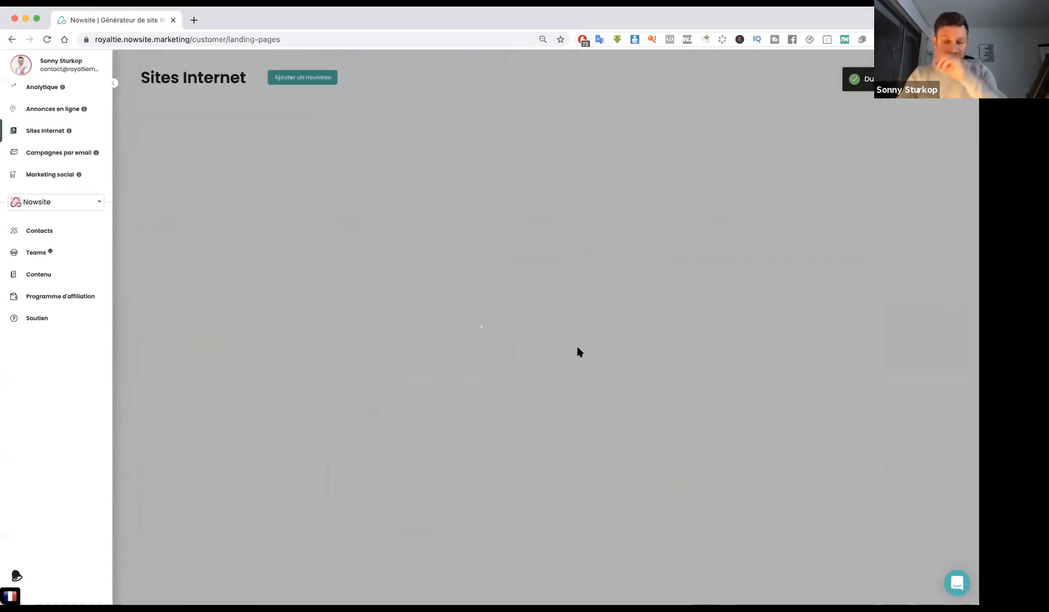
Open the duplicated "Template | Tunnel 3 clic..." website at the end of the list and edit its Home page
{"action": "scroll", "coordinate": [531, 304], "scroll_direction": "down", "scroll_amount": 15}
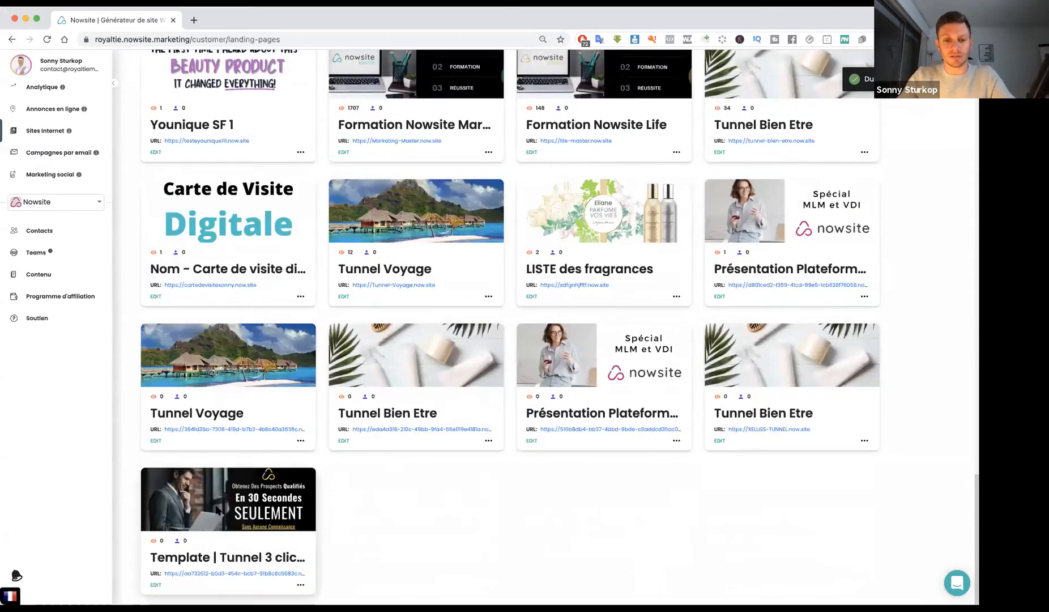
{"action": "left_click", "coordinate": [217, 509]}
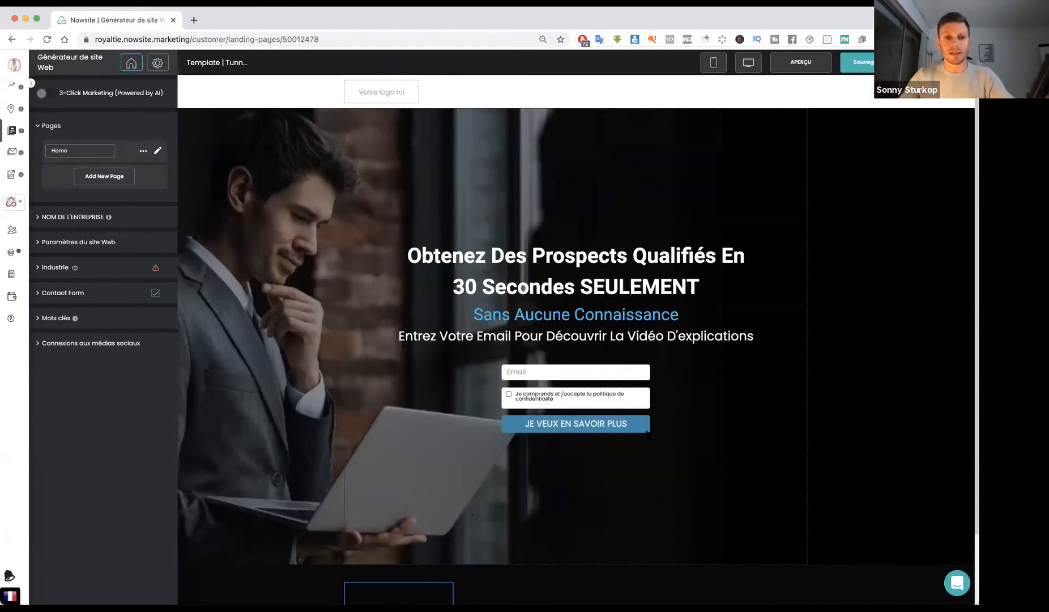
{"action": "left_click", "coordinate": [157, 149]}
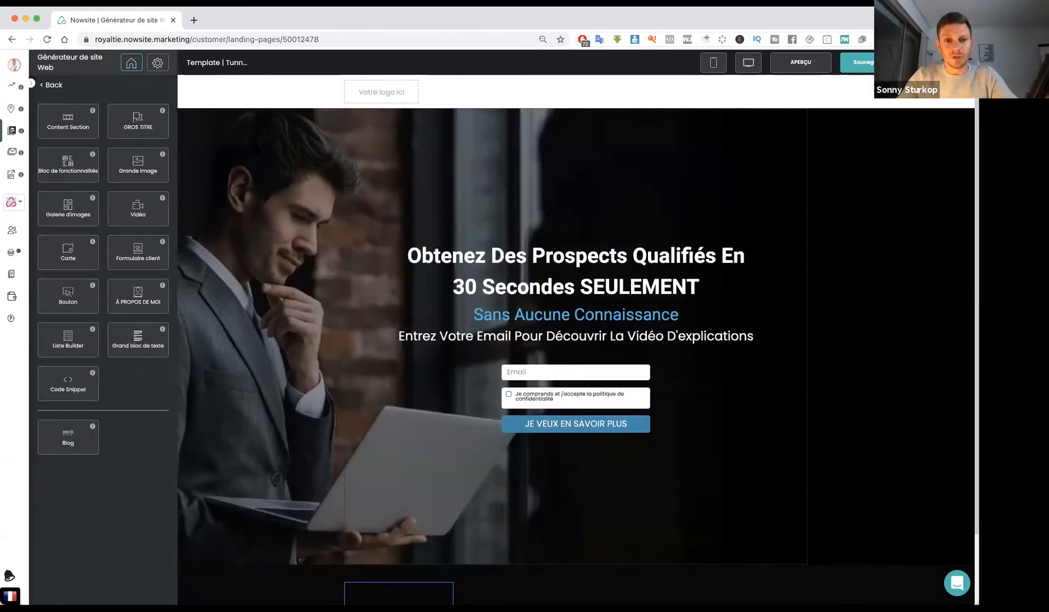
Start changing the background image of the section behind the sign-up form and open the Immobilier image category
{"action": "left_click", "coordinate": [257, 149]}
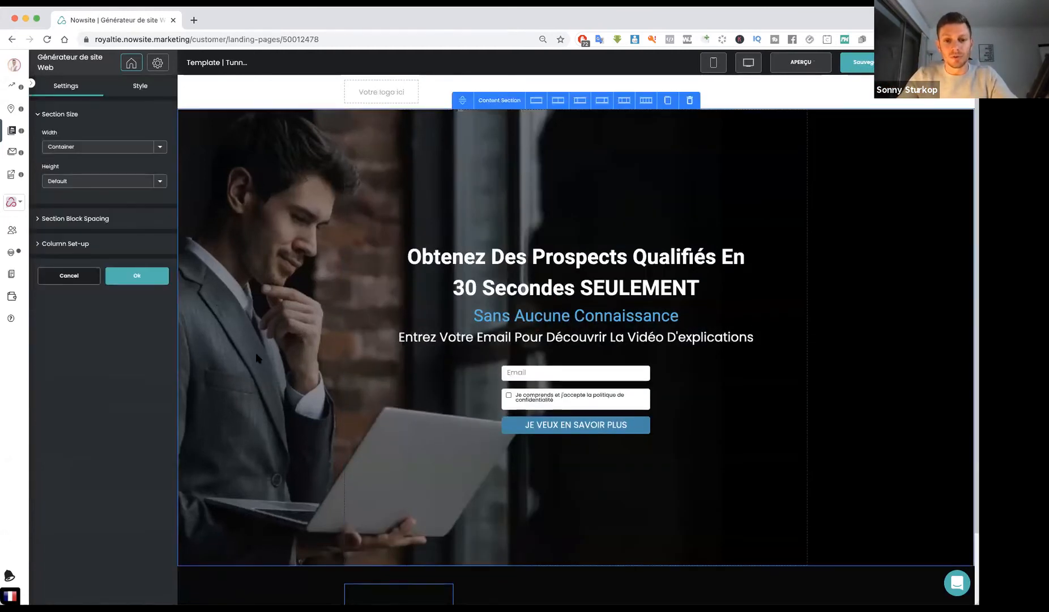
{"action": "left_click", "coordinate": [140, 86]}
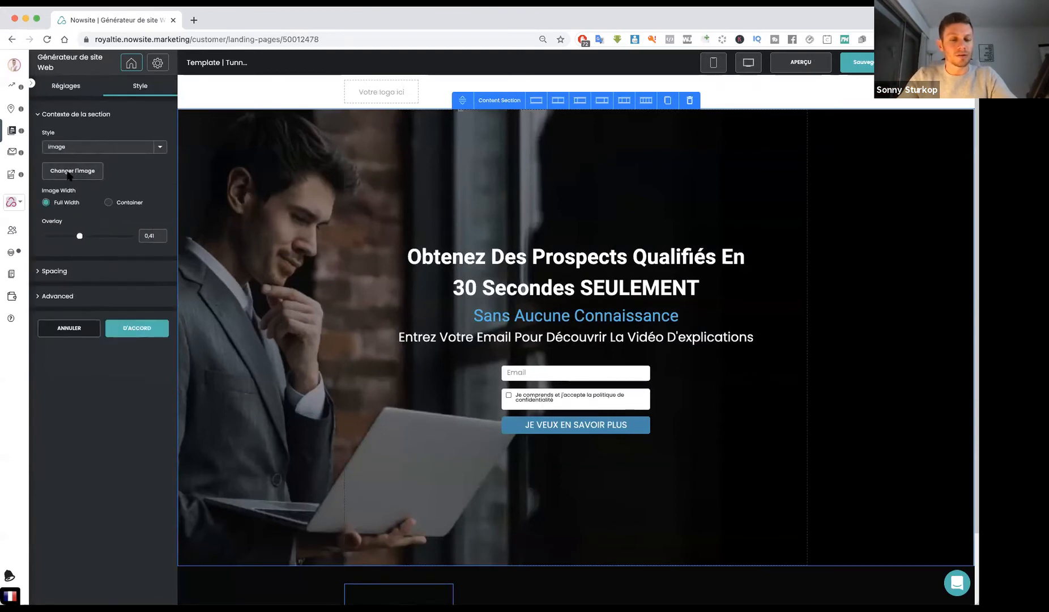
{"action": "left_click", "coordinate": [68, 175]}
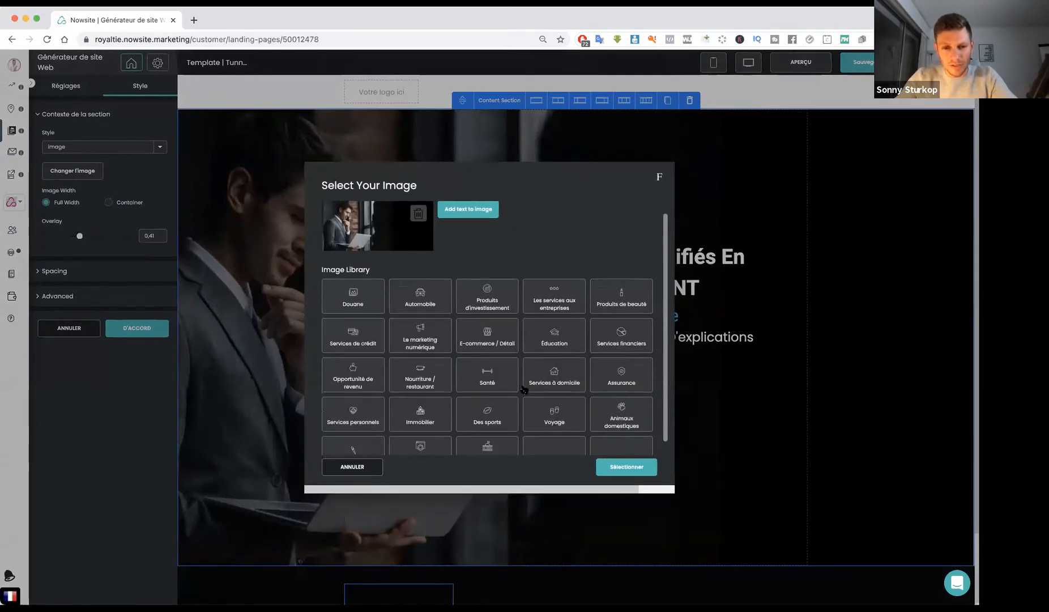
{"action": "left_click", "coordinate": [415, 417]}
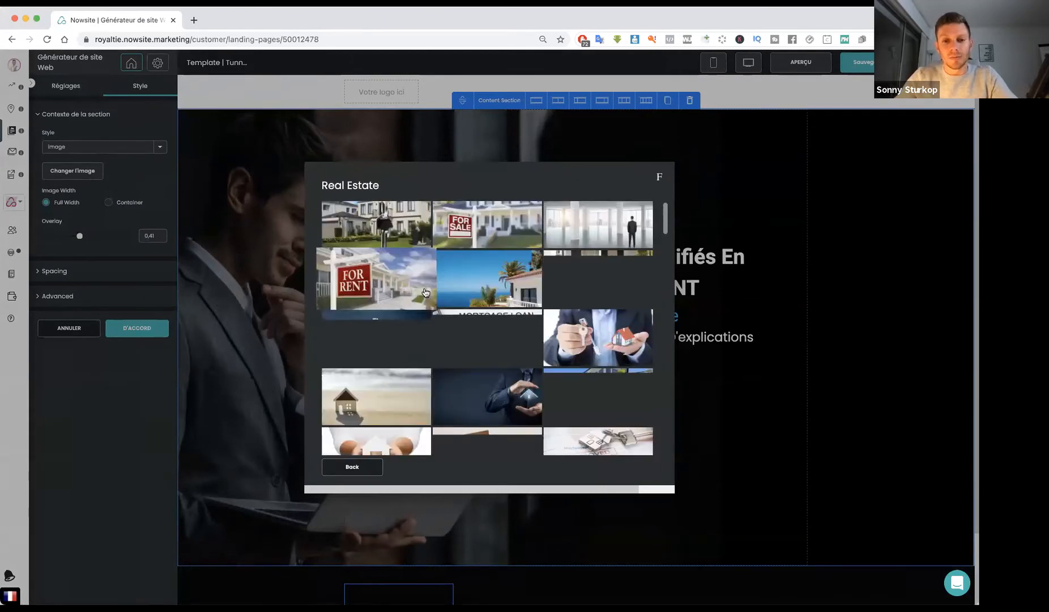
Use the seaside villa with a pool at dusk as the section background, set its overlay to 0,48 and apply
{"action": "scroll", "coordinate": [505, 276], "scroll_direction": "down", "scroll_amount": 3}
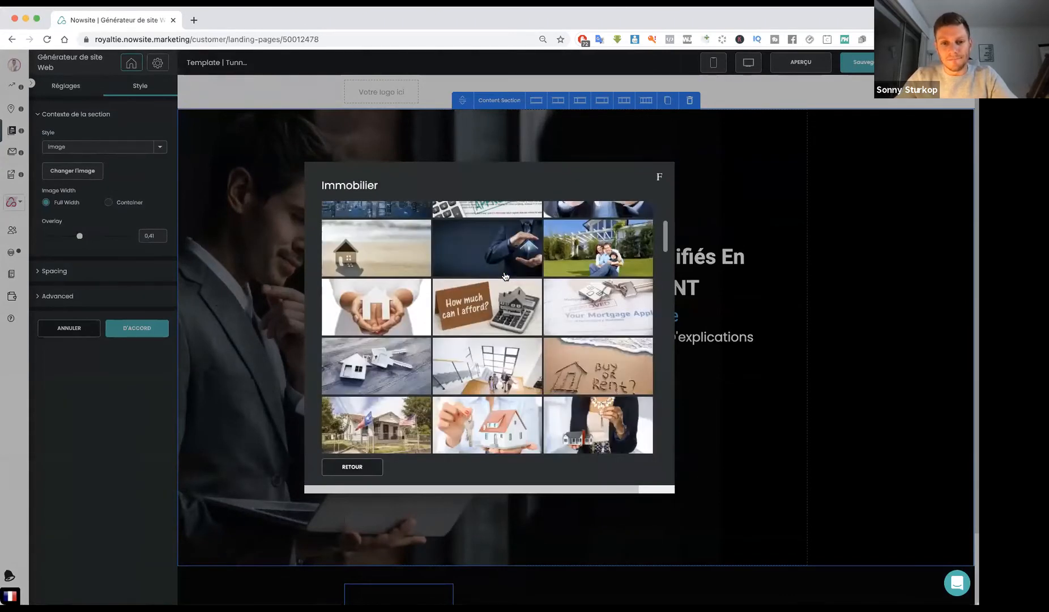
{"action": "scroll", "coordinate": [505, 275], "scroll_direction": "down", "scroll_amount": 4}
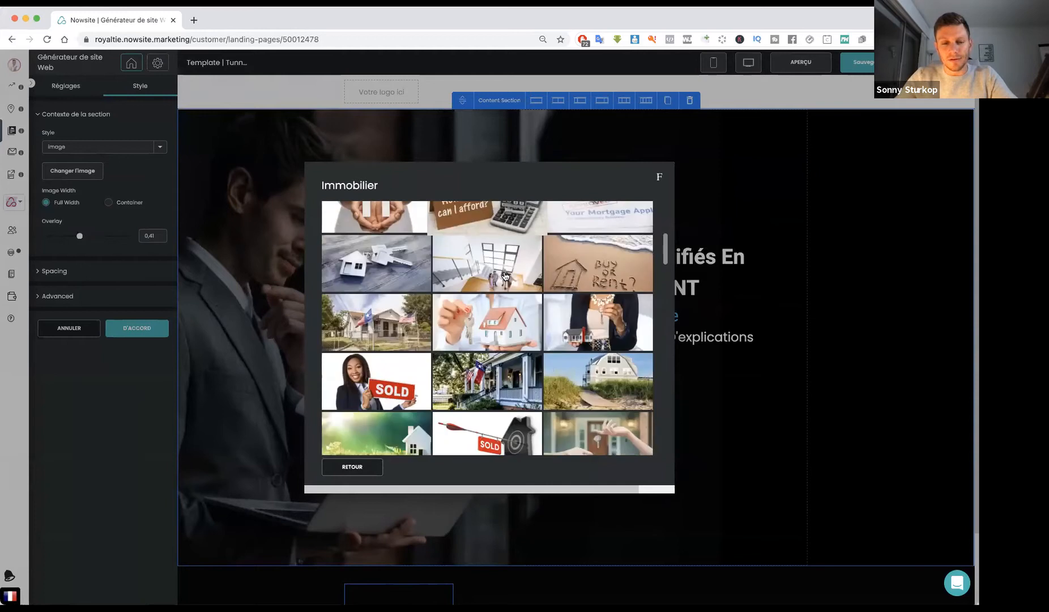
{"action": "scroll", "coordinate": [505, 275], "scroll_direction": "down", "scroll_amount": 1}
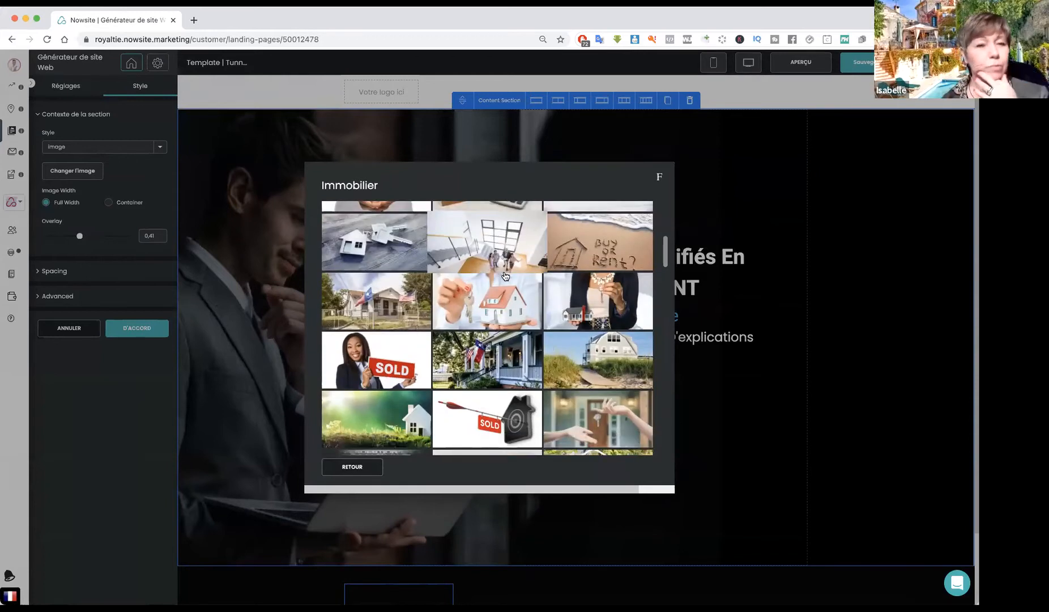
{"action": "scroll", "coordinate": [579, 287], "scroll_direction": "down", "scroll_amount": 5}
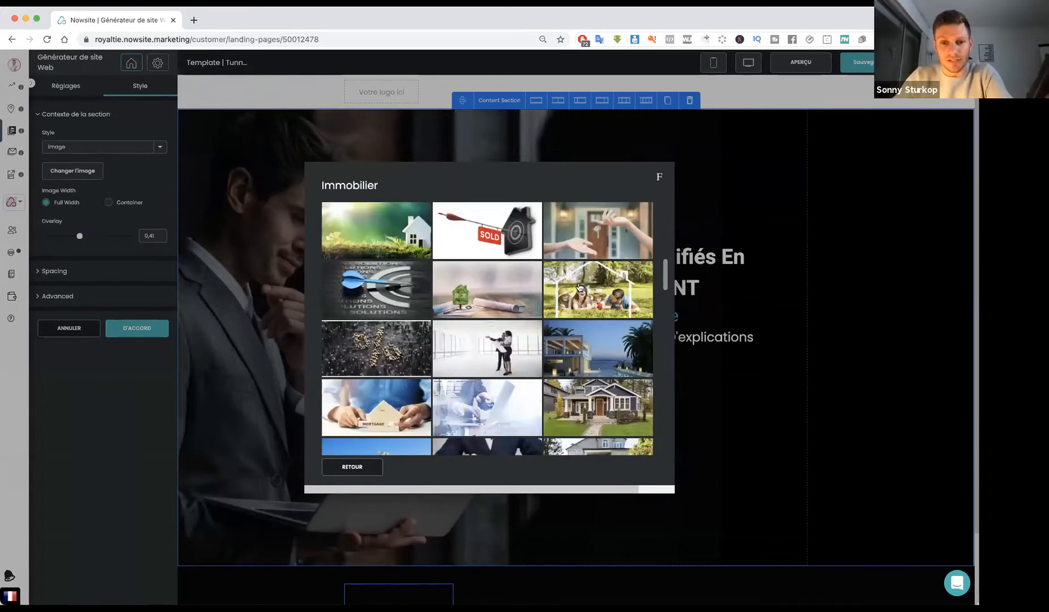
{"action": "scroll", "coordinate": [579, 287], "scroll_direction": "down", "scroll_amount": 2}
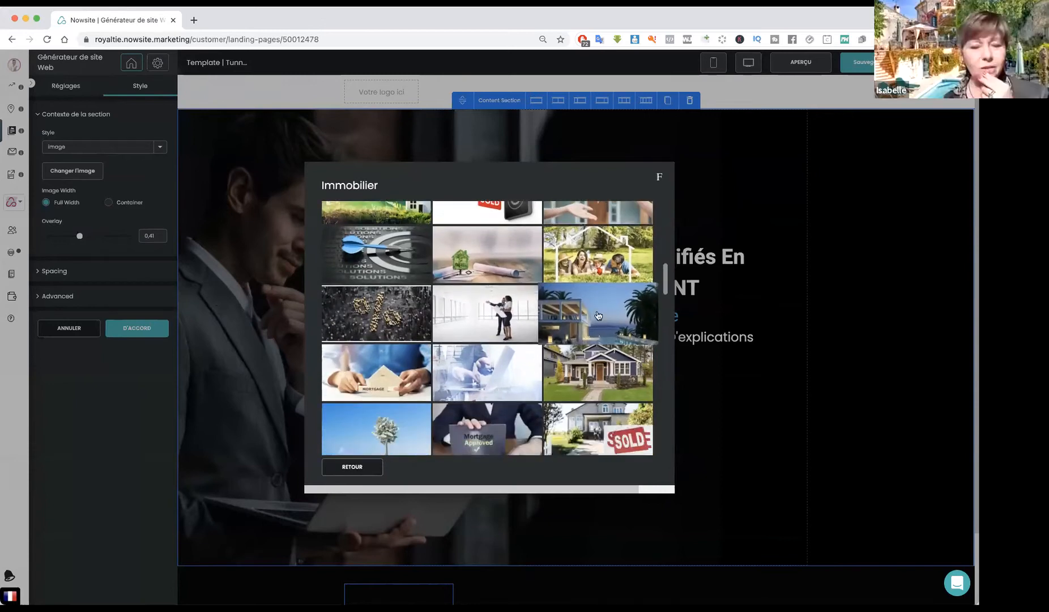
{"action": "left_click", "coordinate": [609, 327]}
{"action": "left_click", "coordinate": [626, 466]}
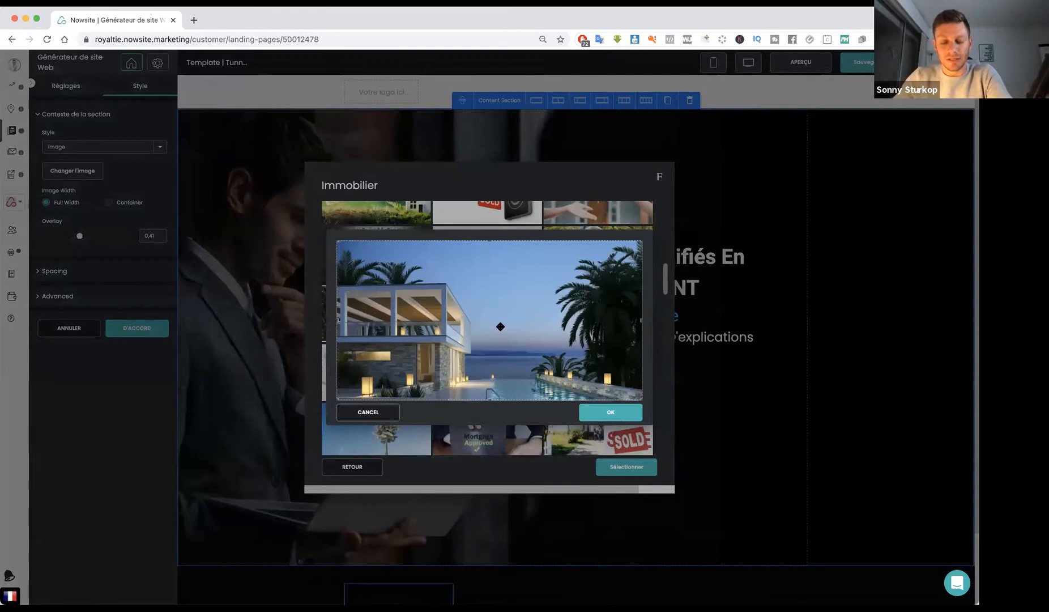
{"action": "left_click", "coordinate": [590, 407]}
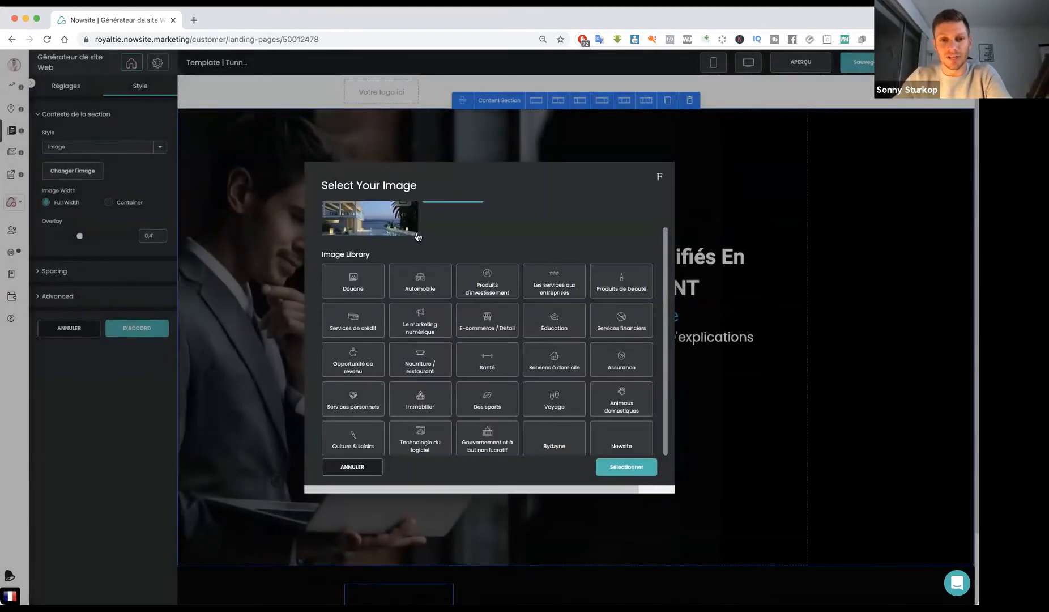
{"action": "left_click", "coordinate": [620, 467]}
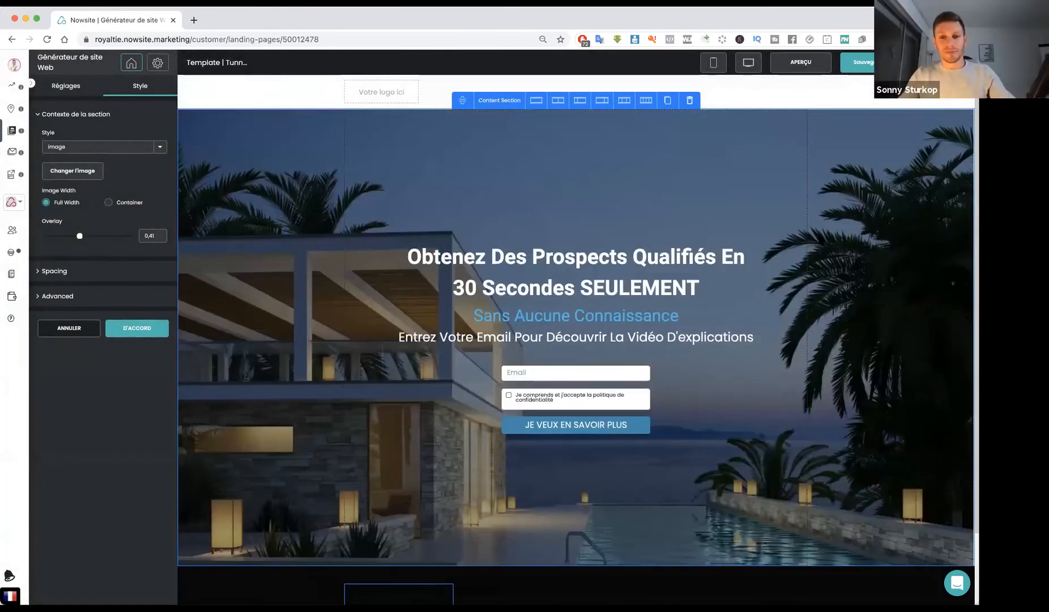
{"action": "left_click_drag", "start_coordinate": [81, 236], "coordinate": [86, 236]}
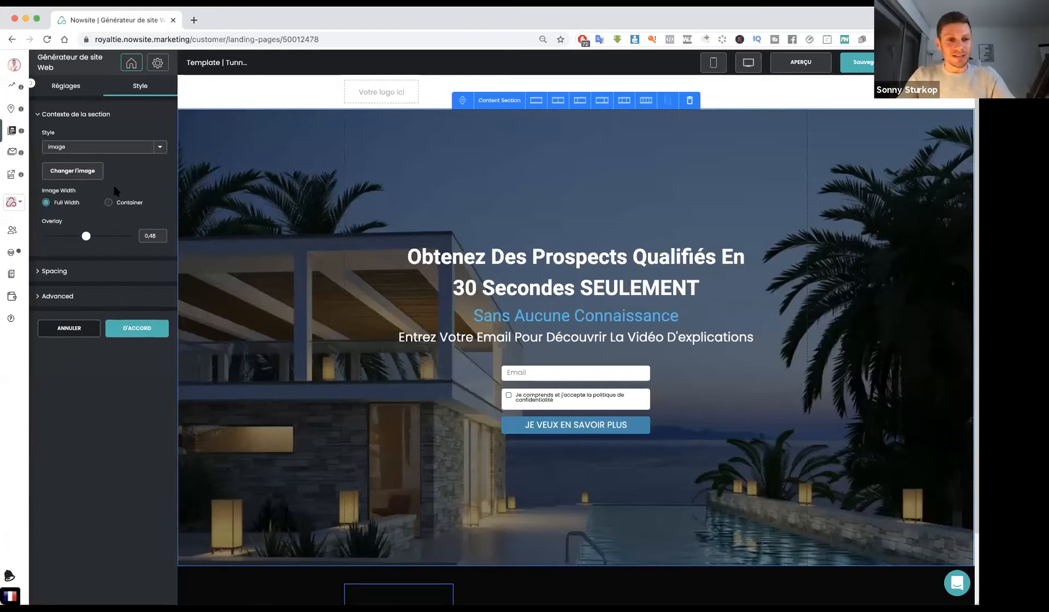
{"action": "left_click", "coordinate": [126, 328]}
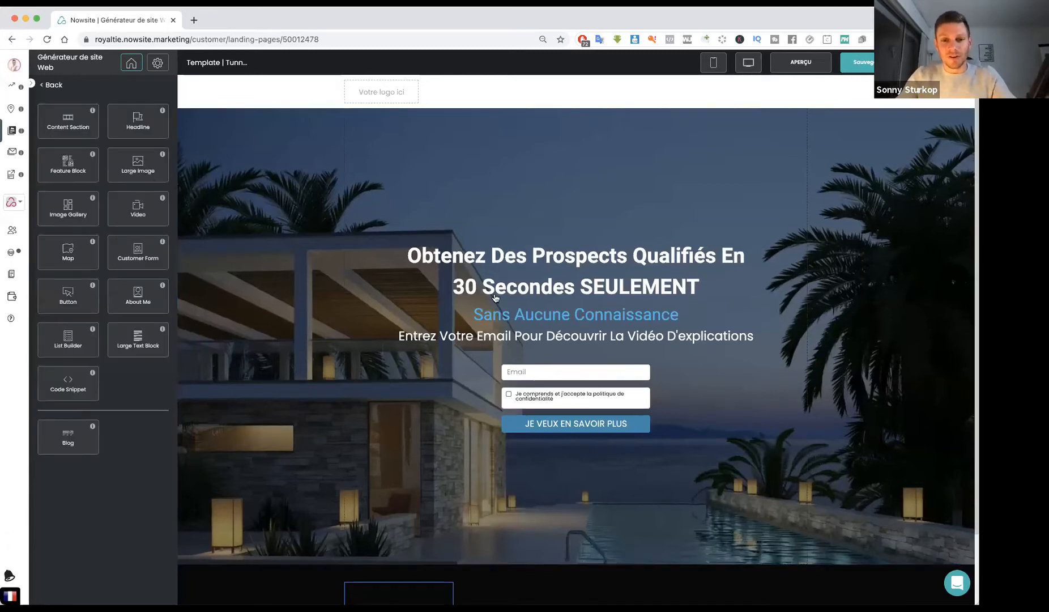
Replace the sign-up form's title with "MON SECRET POUR VENDRE"
{"action": "left_click", "coordinate": [501, 279]}
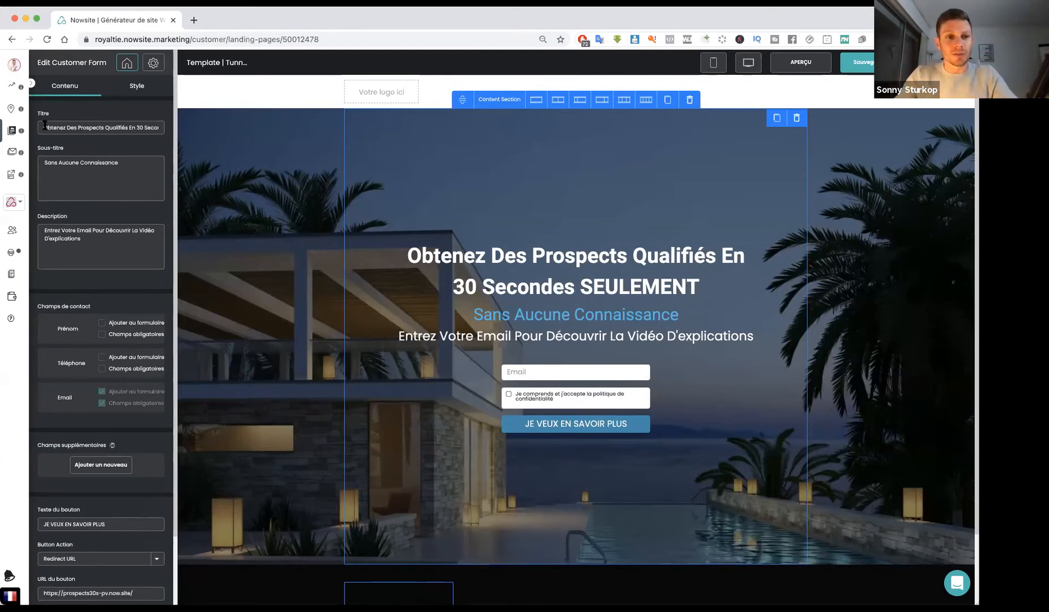
{"action": "left_click_drag", "start_coordinate": [45, 125], "coordinate": [198, 132]}
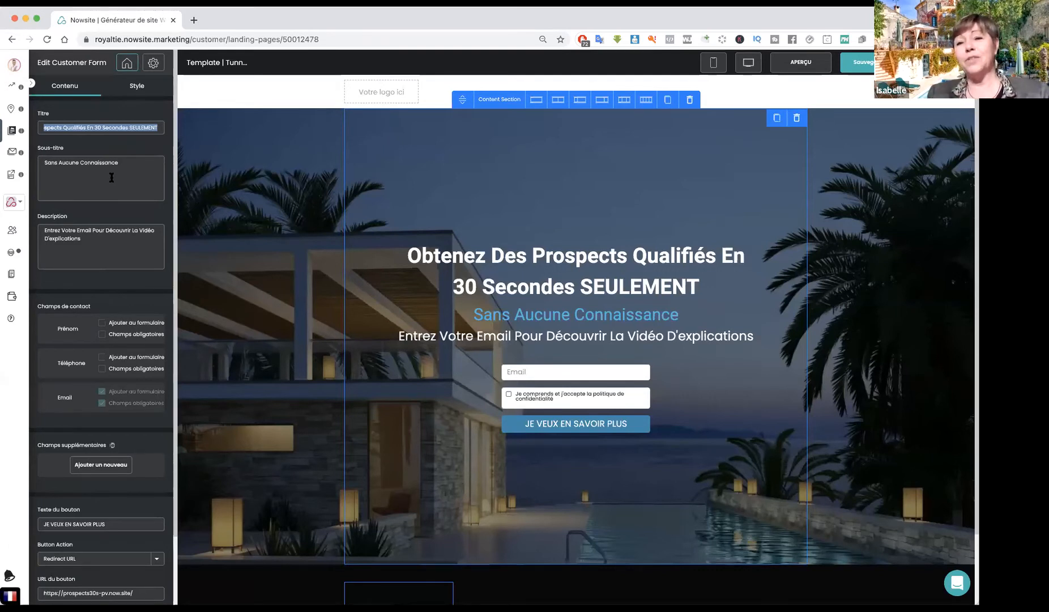
{"action": "key", "text": "BackSpace"}
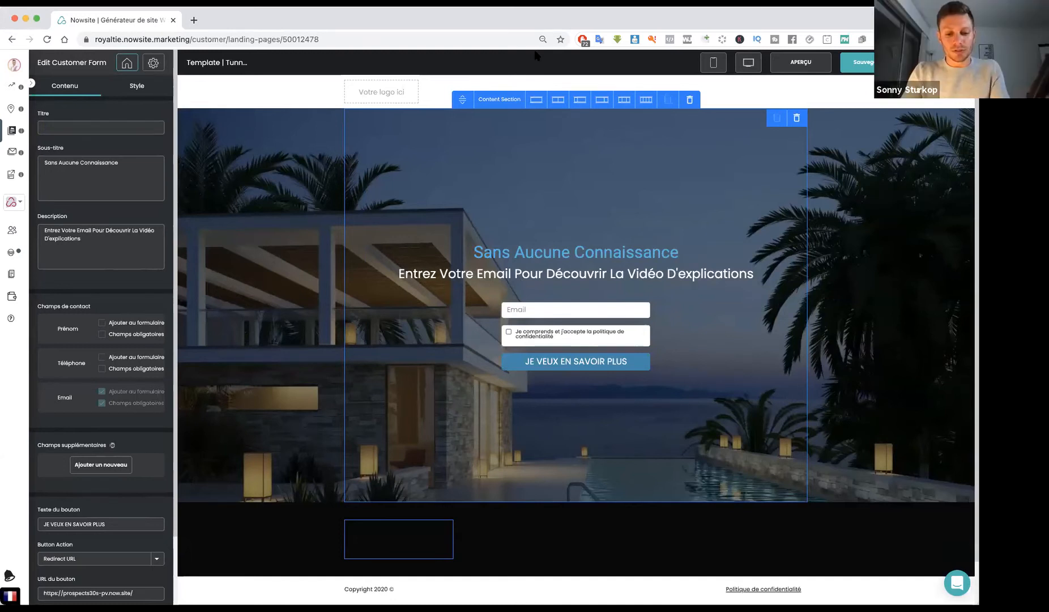
{"action": "type", "text": "M"}
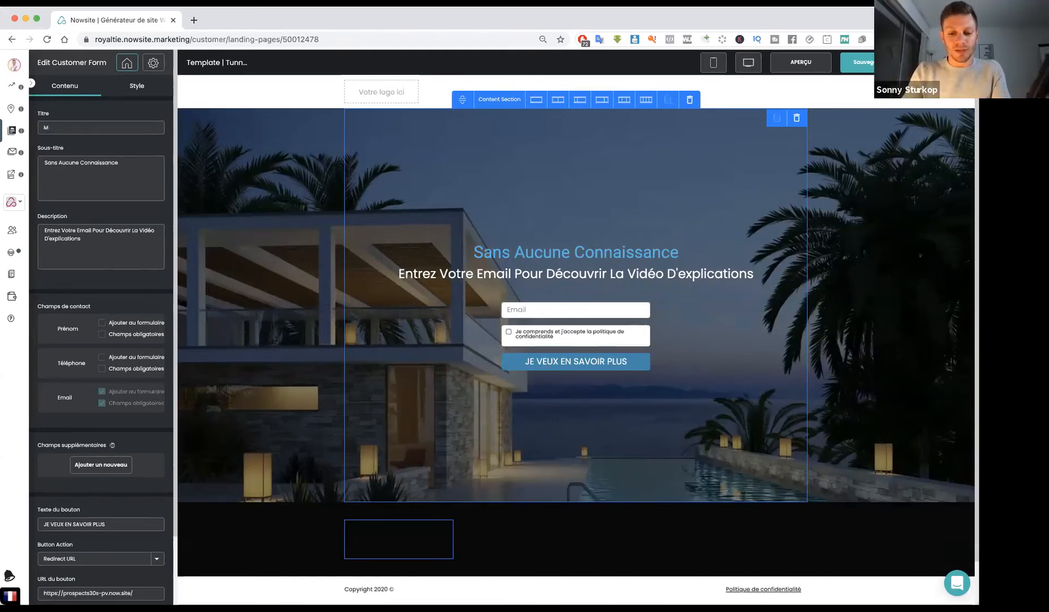
{"action": "type", "text": "ON SECRE"}
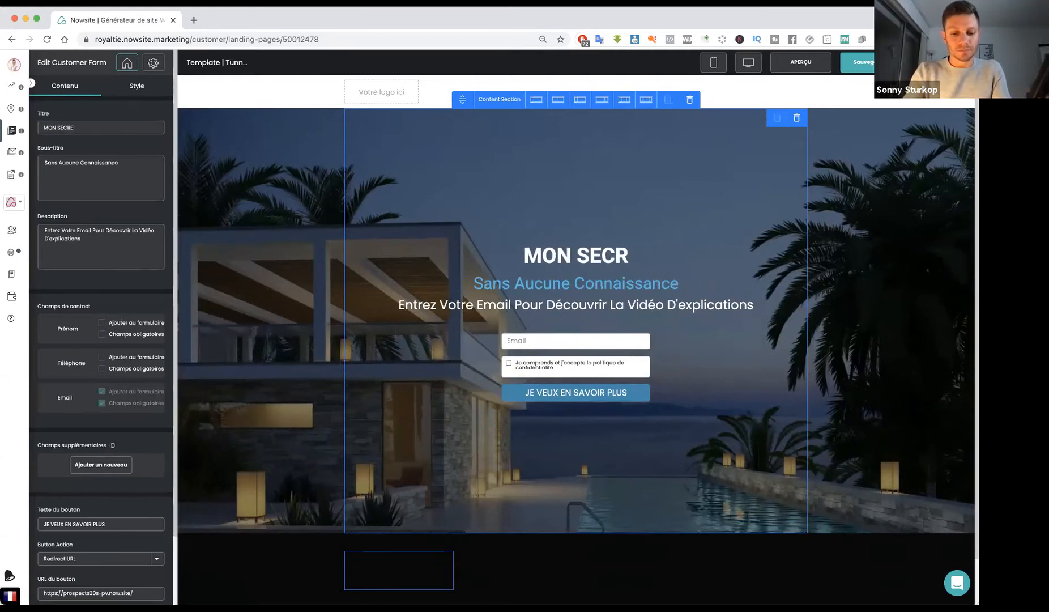
{"action": "type", "text": "T POUR VENDRE"}
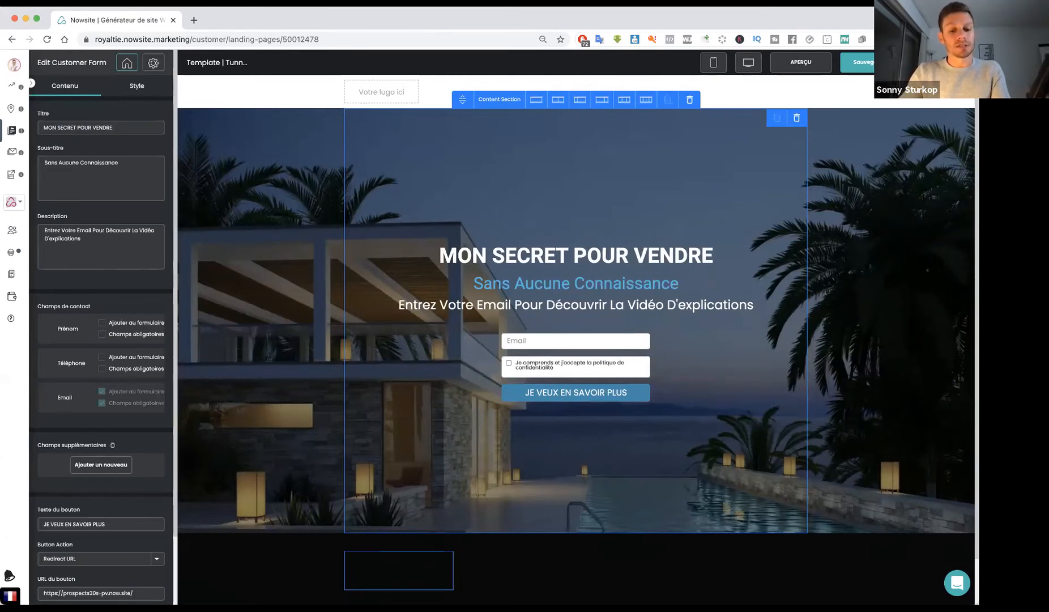
Replace "MON SECRET" in the form's title with "COMMENT"
{"action": "key", "text": "BackSpace"}
{"action": "key", "text": "BackSpace"}
{"action": "key", "text": "BackSpace"}
{"action": "key", "text": "BackSpace"}
{"action": "key", "text": "BackSpace"}
{"action": "key", "text": "BackSpace"}
{"action": "key", "text": "BackSpace"}
{"action": "key", "text": "BackSpace"}
{"action": "key", "text": "BackSpace"}
{"action": "key", "text": "BackSpace"}
{"action": "key", "text": "BackSpace"}
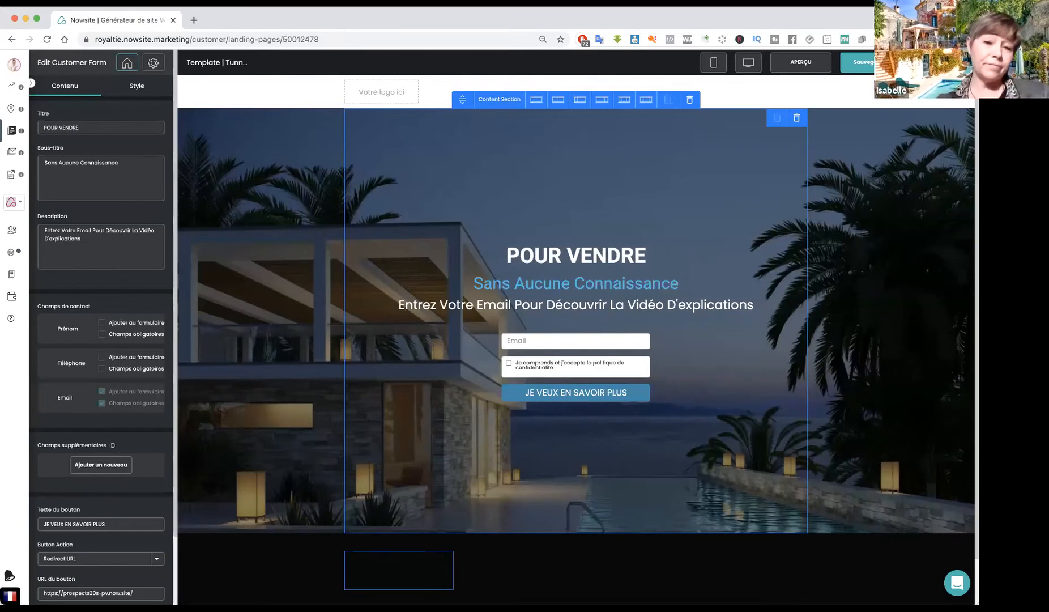
{"action": "type", "text": "COMMENT"}
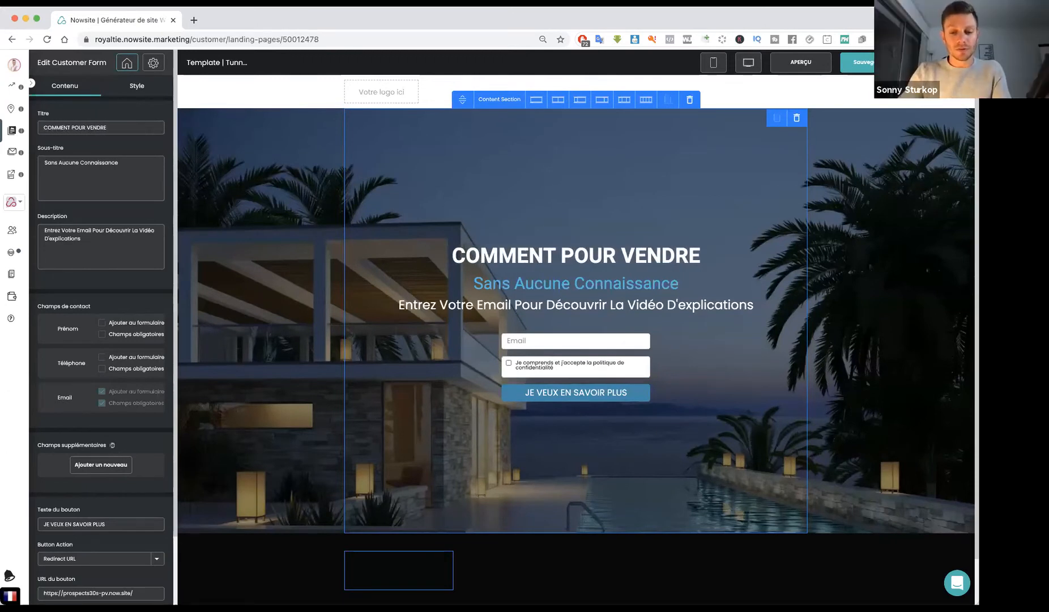
Reword the sign-up form's title to "COMMENT VENDRE VOTRE BIEN AU PLUS VITE"
{"action": "key", "text": "BackSpace"}
{"action": "key", "text": "BackSpace"}
{"action": "key", "text": "BackSpace"}
{"action": "key", "text": "BackSpace"}
{"action": "key", "text": "BackSpace"}
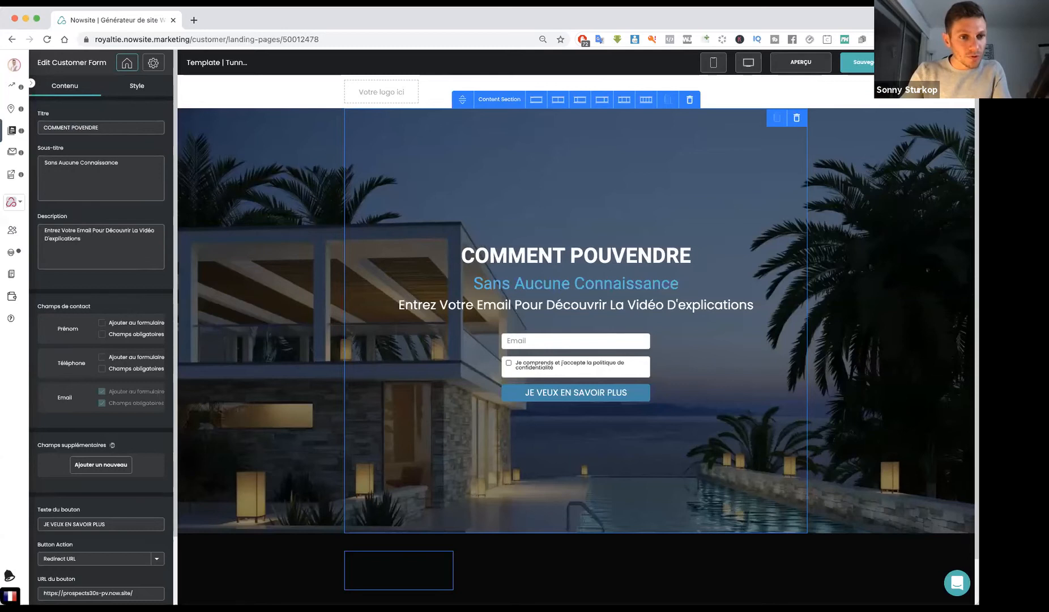
{"action": "type", "text": "VO"}
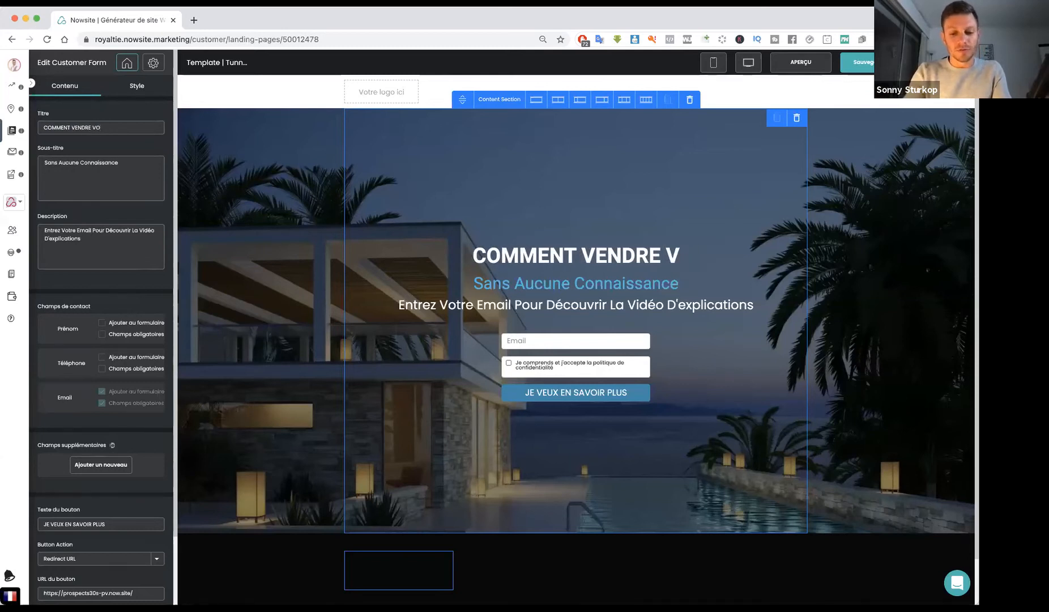
{"action": "type", "text": "TRE BIEN AU PLUS VITE"}
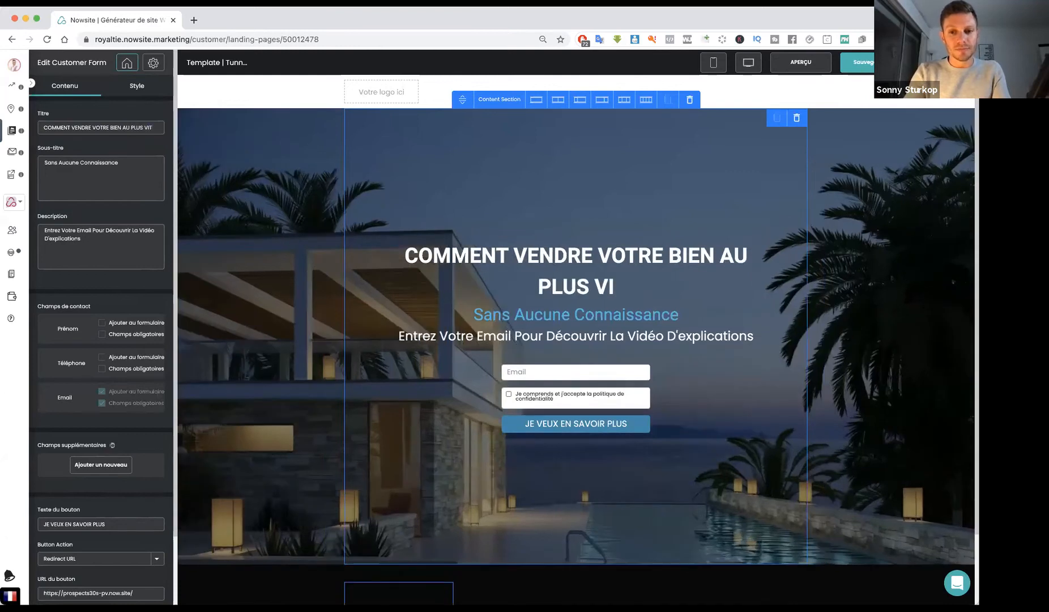
Replace "AU PLUS VITE" at the end of the form's title with "RAPIDEMENT"
{"action": "key", "text": "BackSpace"}
{"action": "key", "text": "BackSpace"}
{"action": "key", "text": "BackSpace"}
{"action": "key", "text": "BackSpace"}
{"action": "key", "text": "BackSpace"}
{"action": "key", "text": "BackSpace"}
{"action": "key", "text": "BackSpace"}
{"action": "key", "text": "BackSpace"}
{"action": "key", "text": "BackSpace"}
{"action": "key", "text": "BackSpace"}
{"action": "key", "text": "BackSpace"}
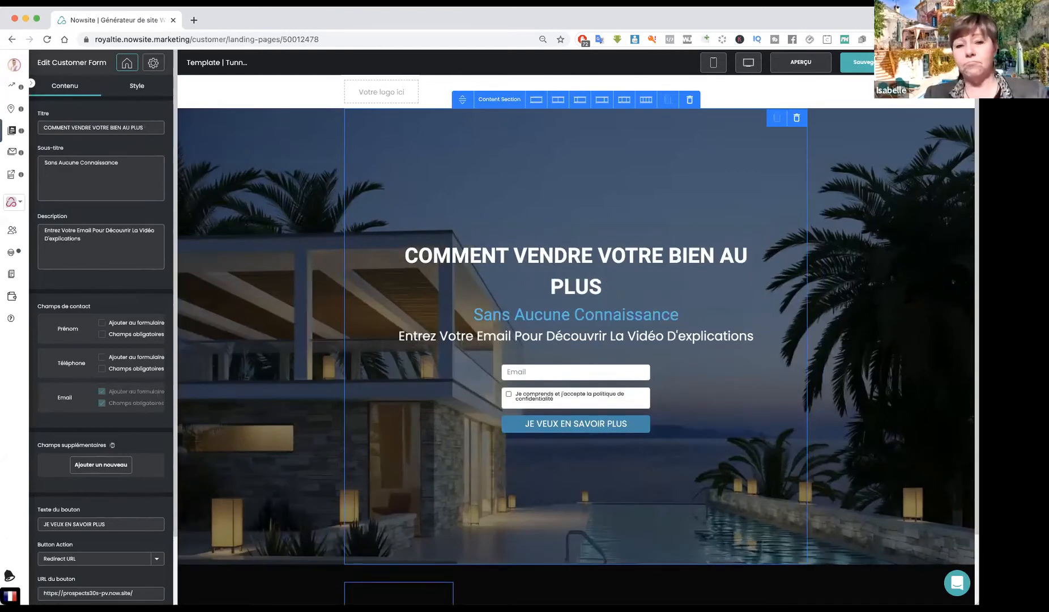
{"action": "key", "text": "BackSpace"}
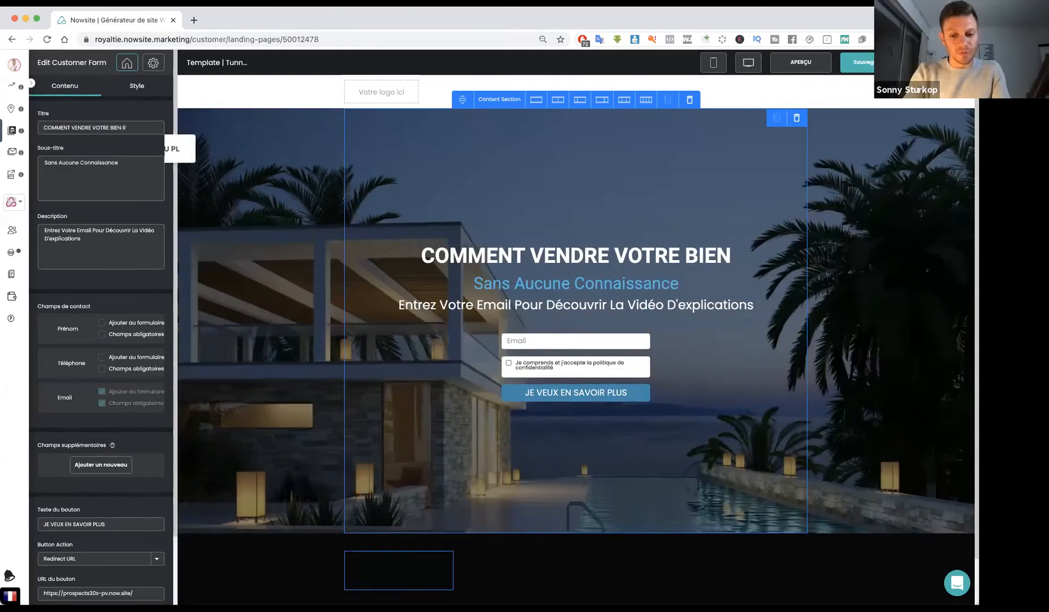
{"action": "type", "text": "RAPIDEMENT"}
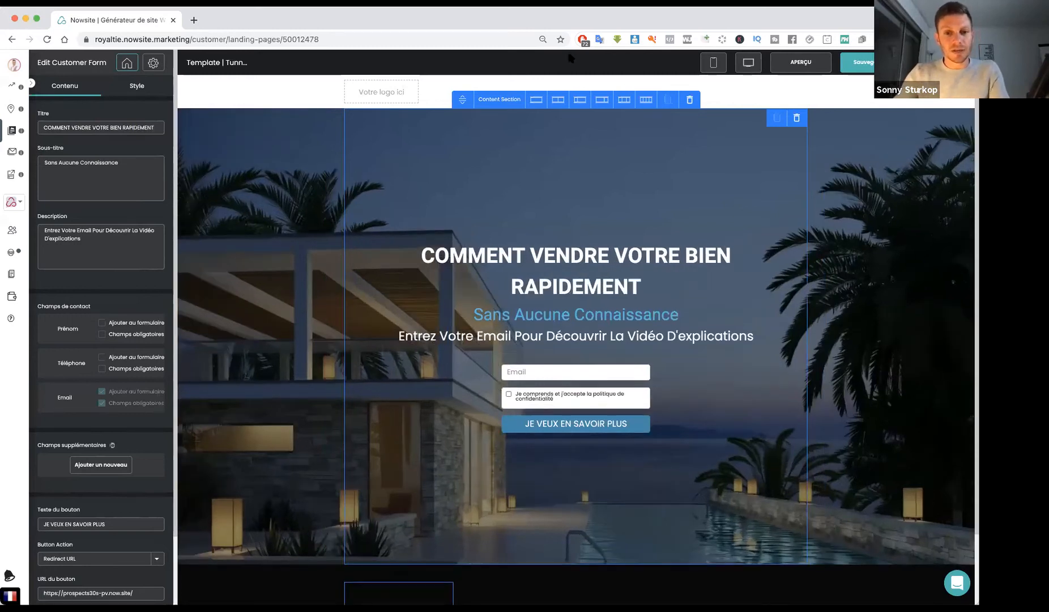
Replace the sign-up form's subtitle with "MÊME EN TEMPS DE CRISE"
{"action": "left_click_drag", "start_coordinate": [119, 163], "coordinate": [42, 146]}
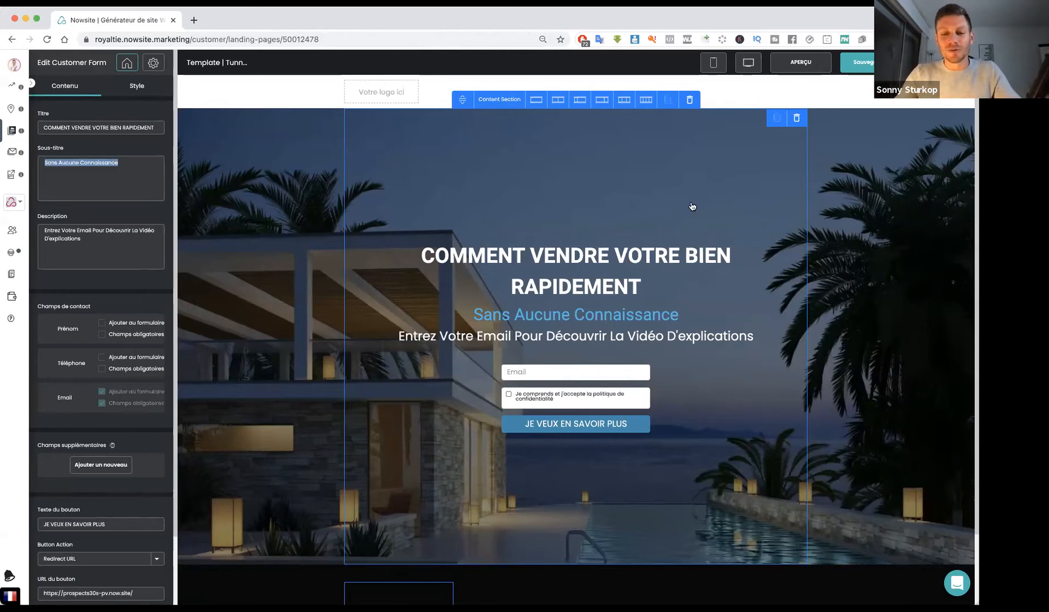
{"action": "left_click", "coordinate": [135, 166]}
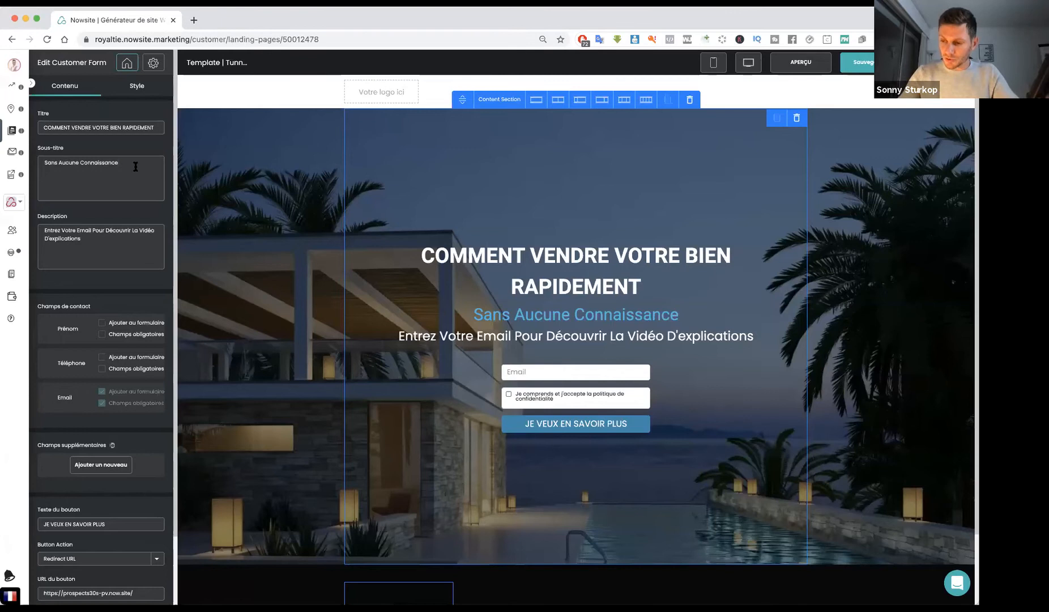
{"action": "left_click_drag", "start_coordinate": [135, 166], "coordinate": [3, 136]}
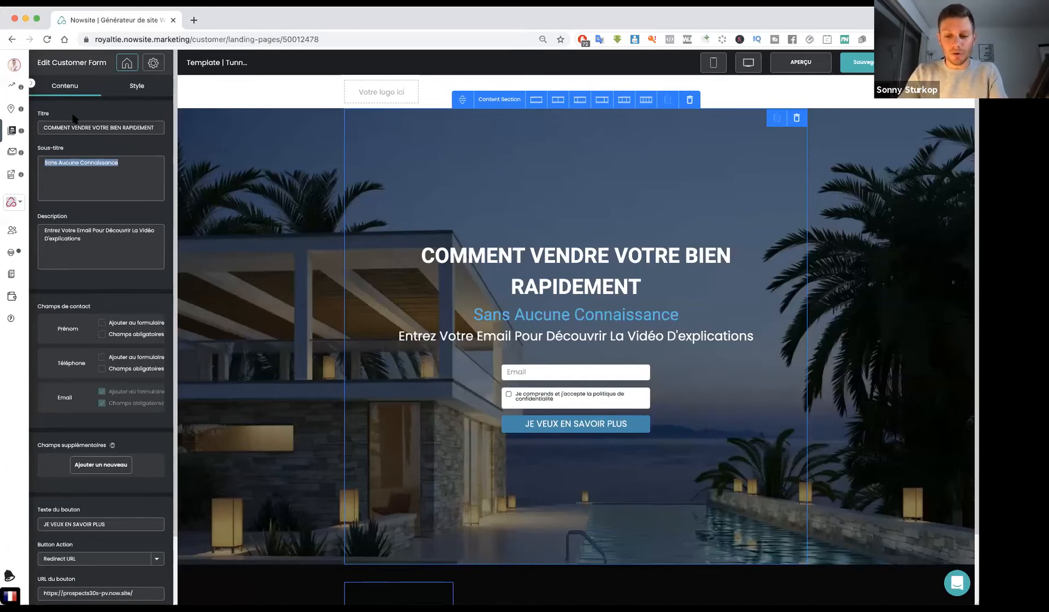
{"action": "type", "text": "M"}
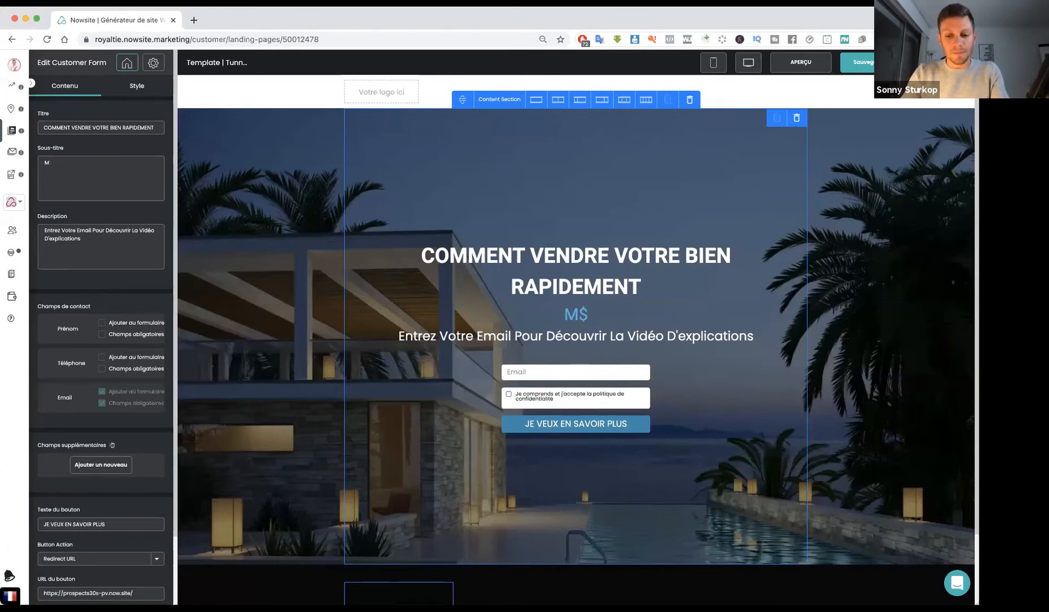
{"action": "type", "text": "ÉME EN TEMPS DE CRIS"}
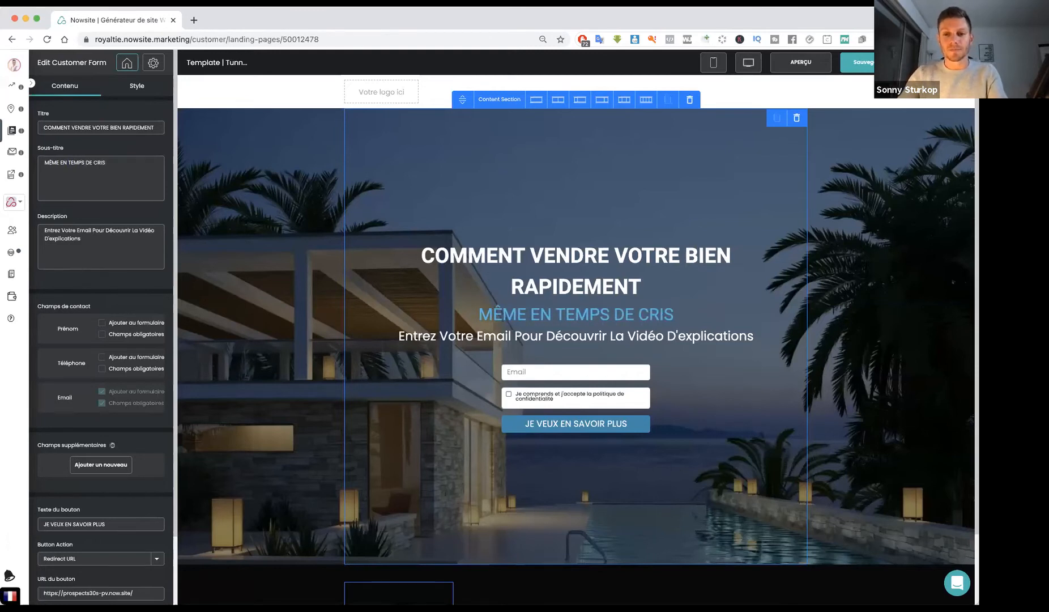
{"action": "type", "text": "E"}
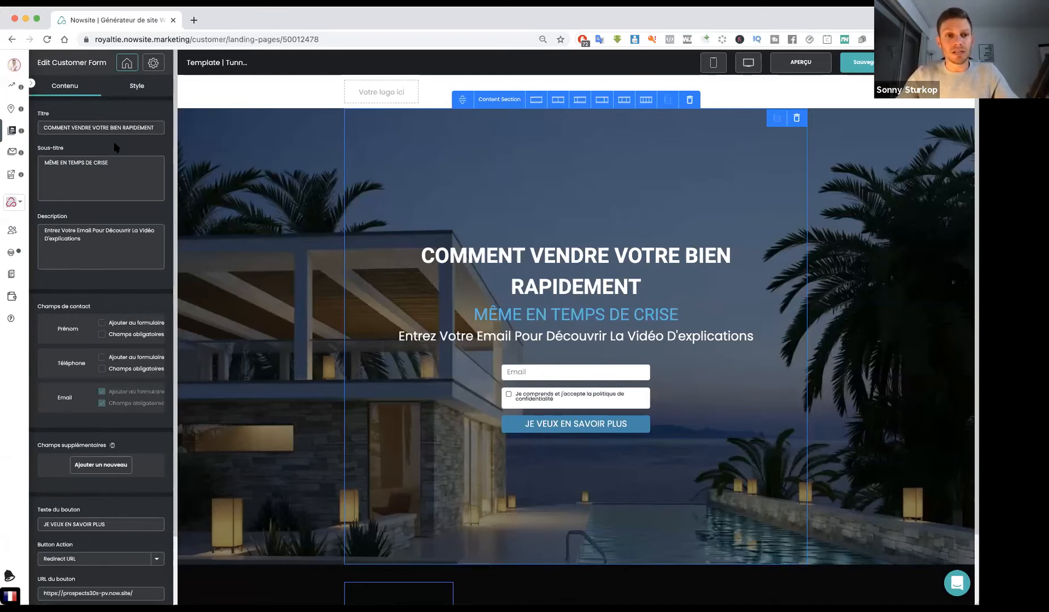
Set the font size of the form's title to 58 px and apply the form changes
{"action": "left_click", "coordinate": [139, 86]}
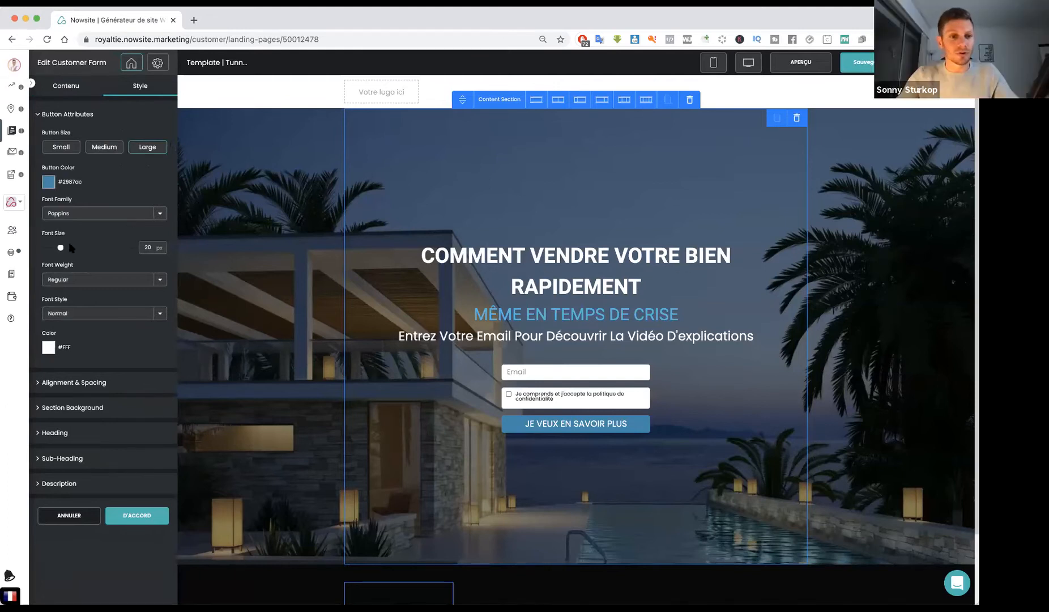
{"action": "left_click", "coordinate": [55, 432]}
{"action": "mouse_move", "coordinate": [85, 258]}
{"action": "left_mouse_down"}
{"action": "mouse_move", "coordinate": [72, 257]}
{"action": "mouse_move", "coordinate": [96, 258]}
{"action": "left_mouse_up"}
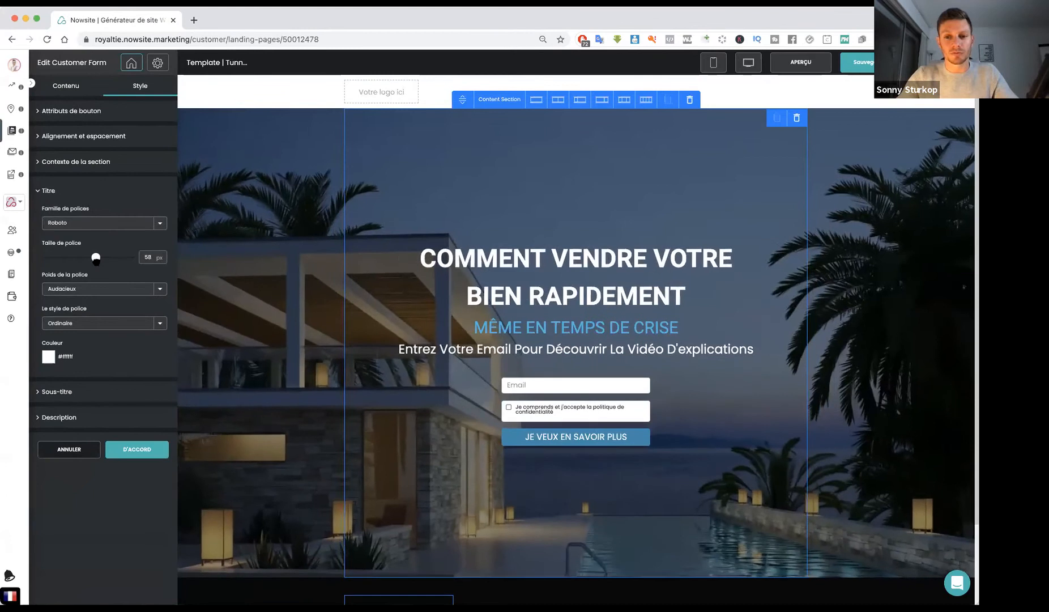
{"action": "left_click", "coordinate": [143, 453]}
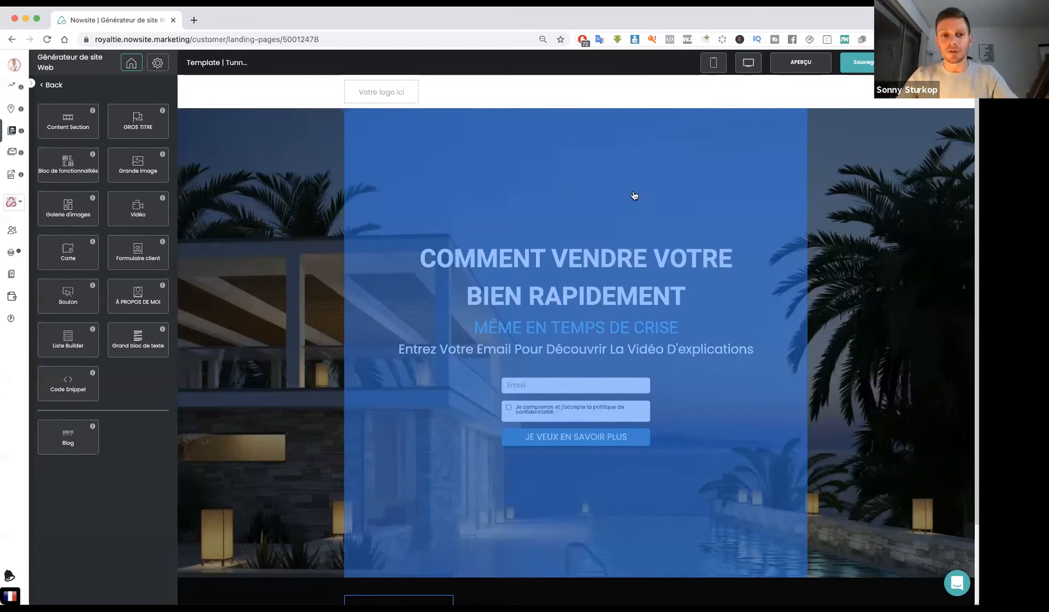
Add the Prénom and Téléphone contact fields to the sign-up form
{"action": "left_click", "coordinate": [586, 307]}
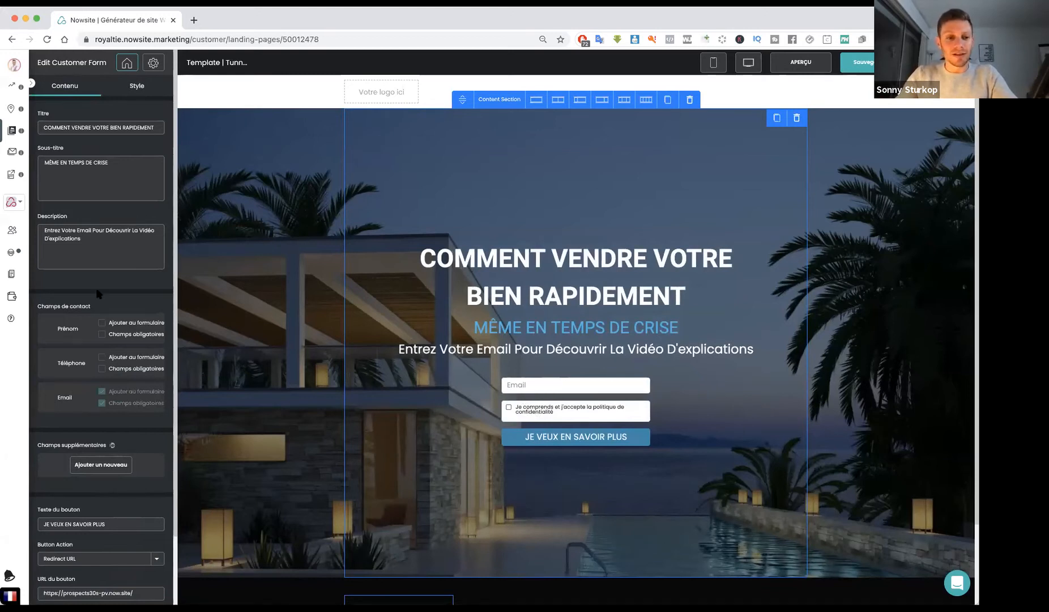
{"action": "left_click", "coordinate": [103, 323]}
{"action": "left_click", "coordinate": [103, 358]}
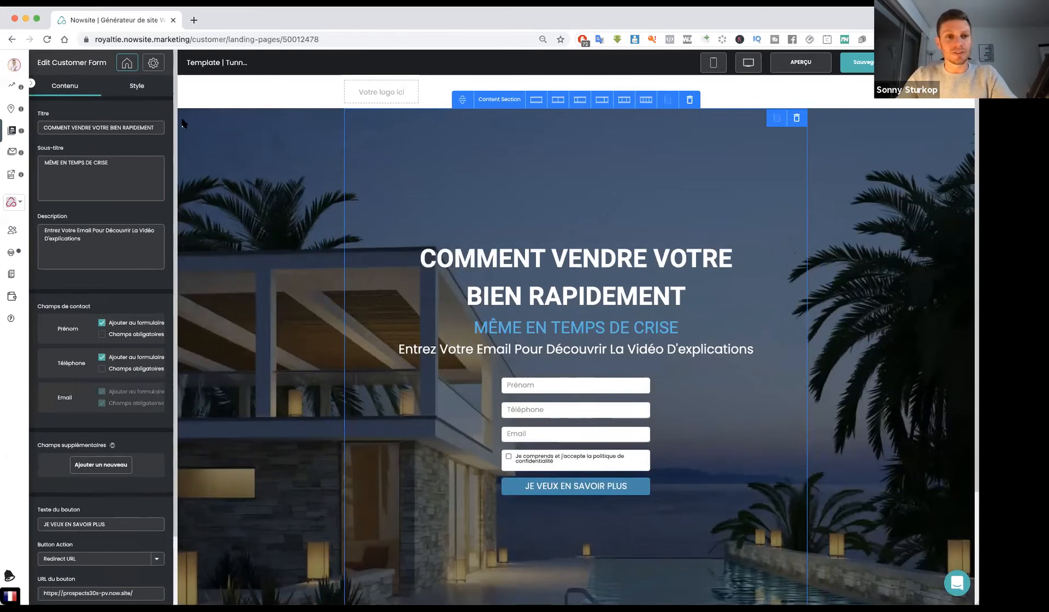
{"action": "left_click", "coordinate": [139, 86]}
{"action": "left_click", "coordinate": [66, 85]}
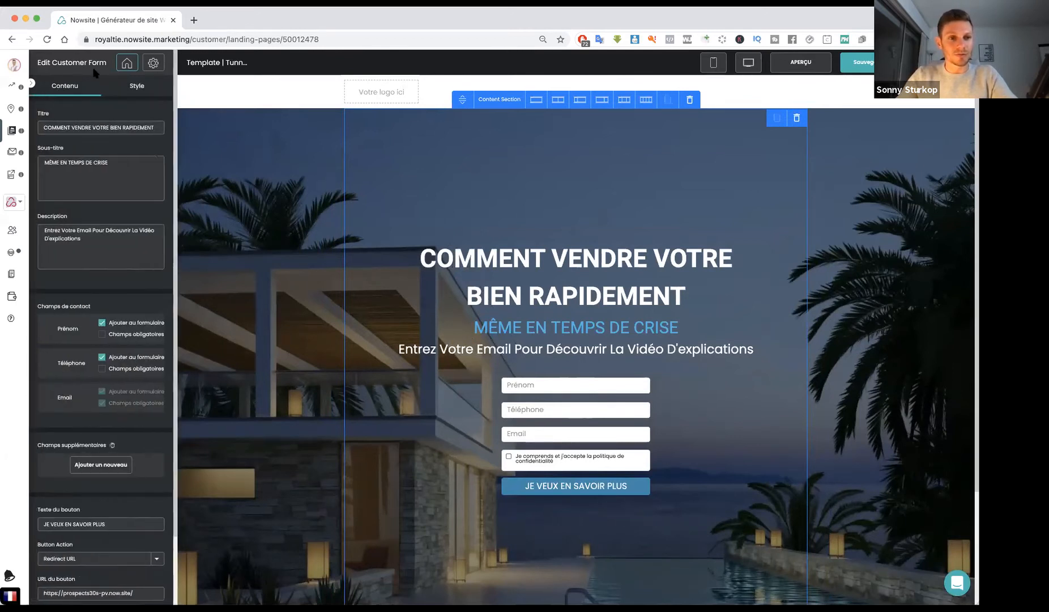
Show the website settings, then save the funnel and preview its live page
{"action": "left_click", "coordinate": [126, 65]}
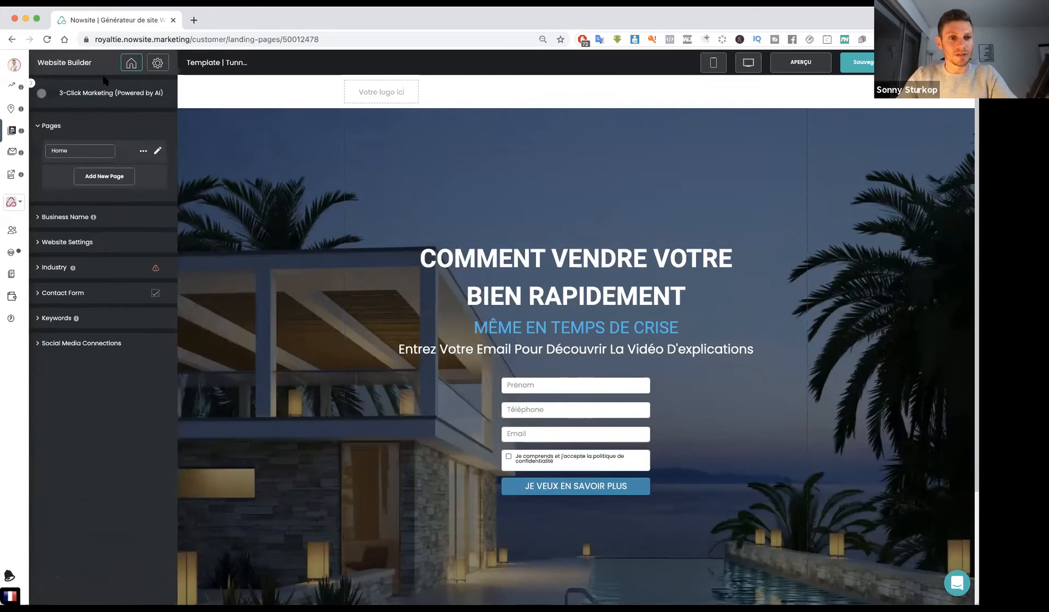
{"action": "left_click", "coordinate": [75, 242]}
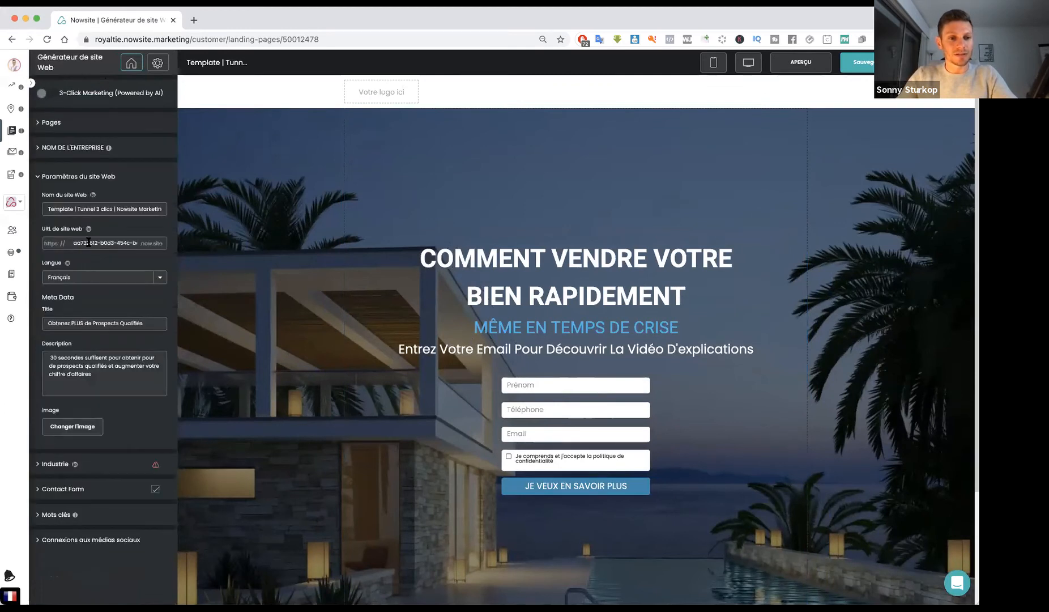
{"action": "left_click", "coordinate": [858, 62]}
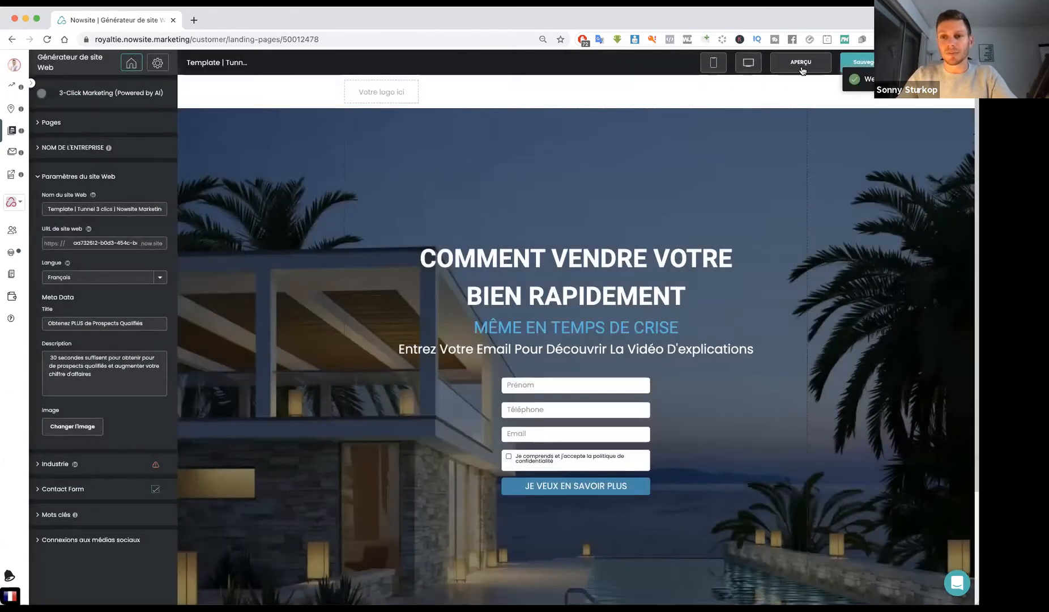
{"action": "left_click", "coordinate": [801, 63]}
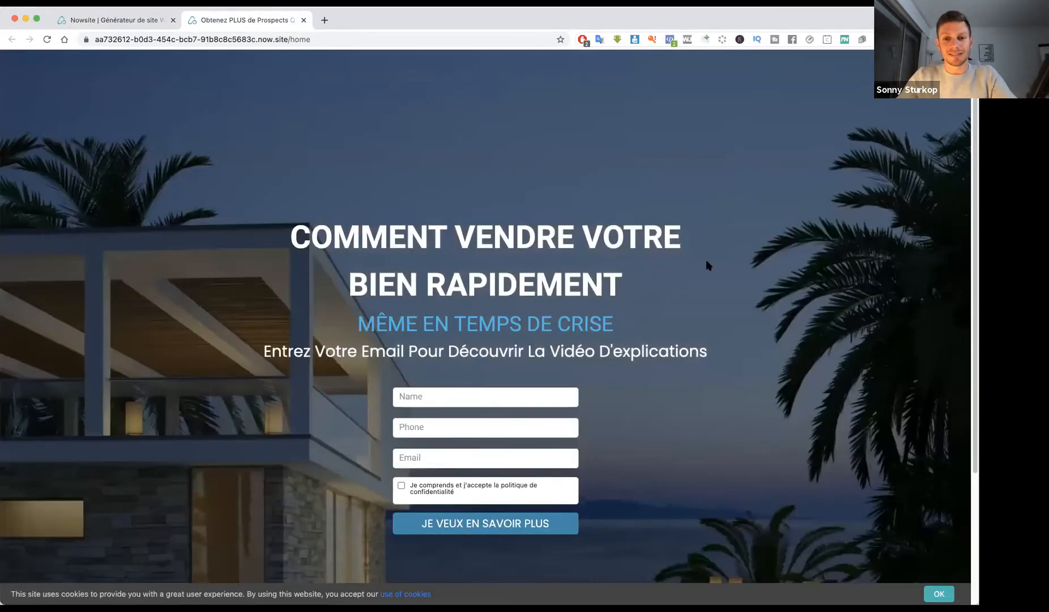
{"action": "scroll", "coordinate": [707, 264], "scroll_direction": "down", "scroll_amount": 1}
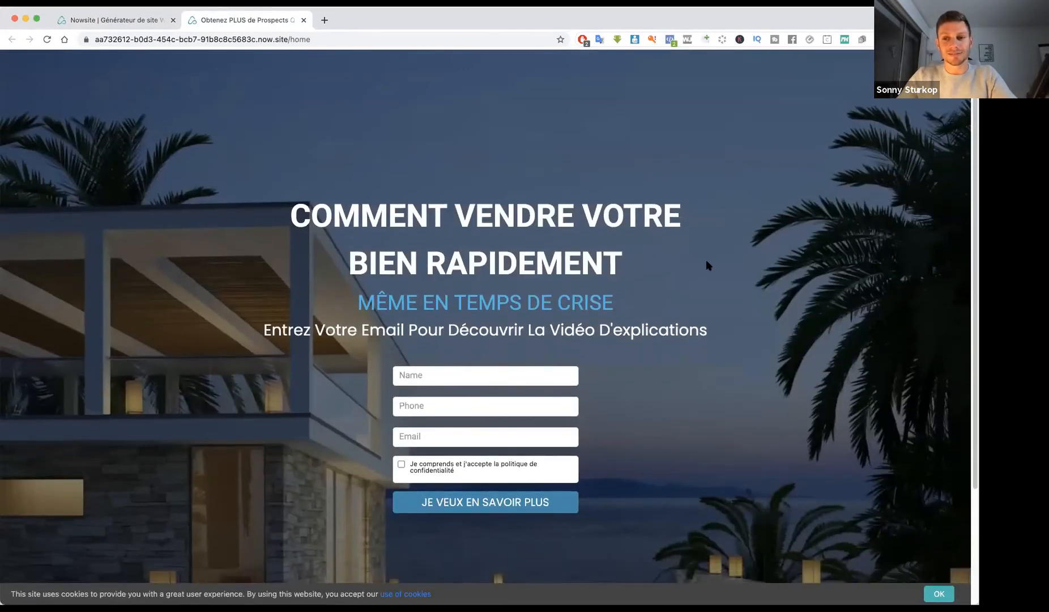